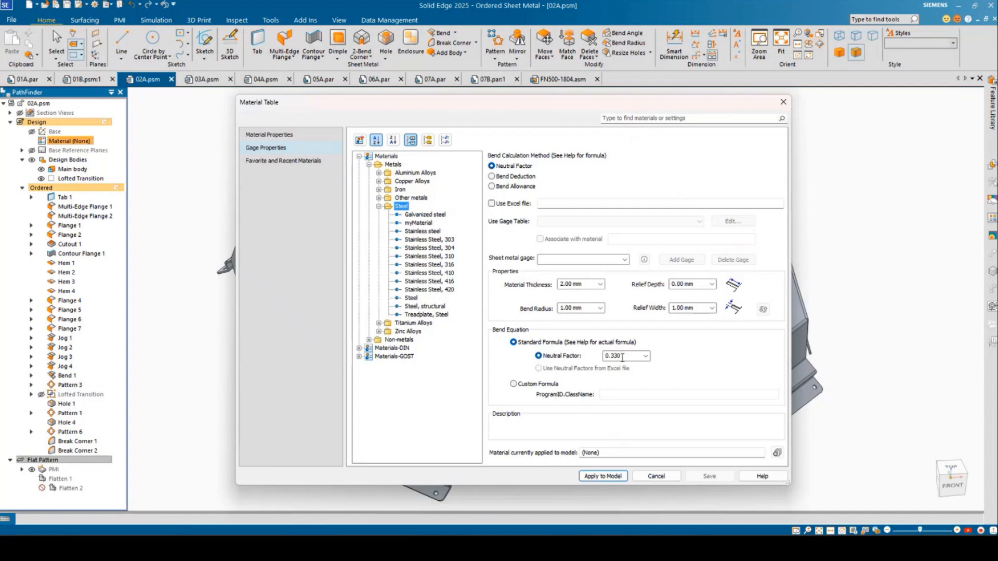
# Dismiss the material table without changes and examine the flat pattern's bend dimensions before returning to the folded model.
pyautogui.click(654, 476)
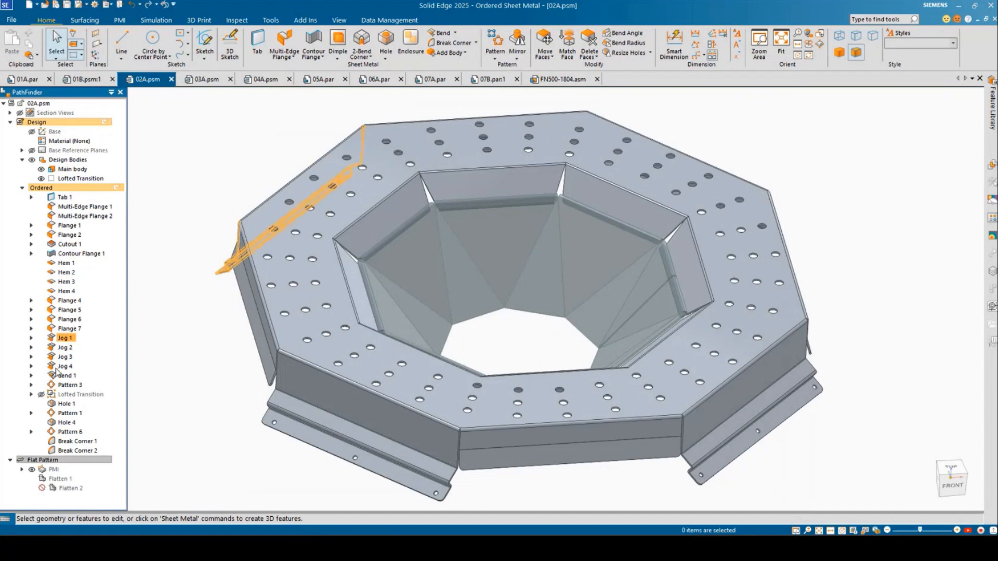
pyautogui.click(64, 462)
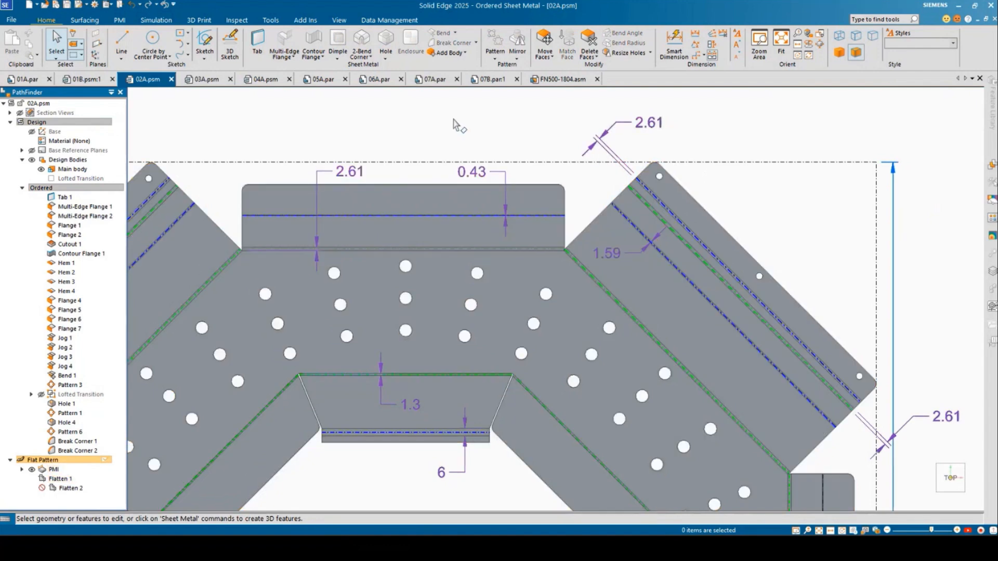
pyautogui.click(66, 123)
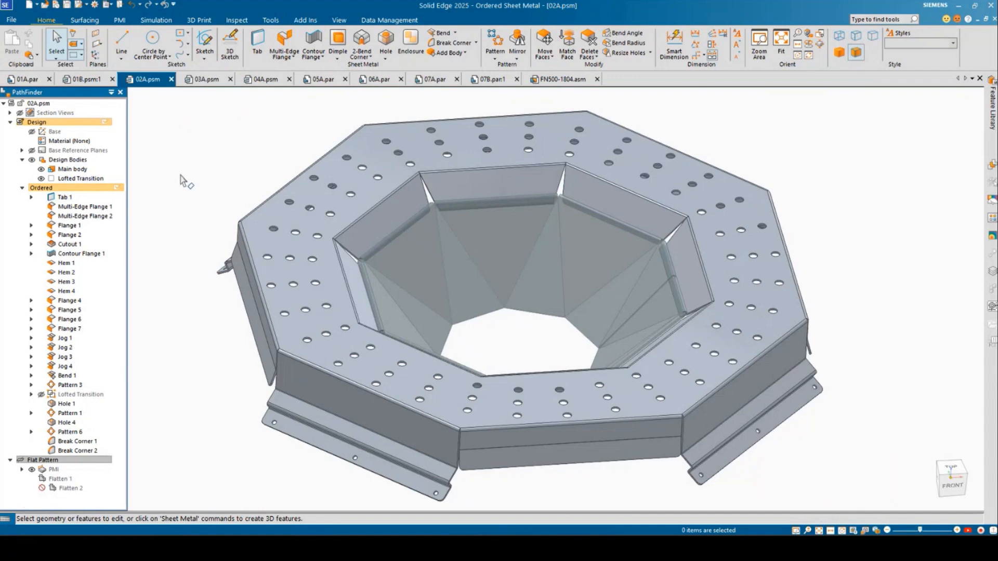
# Set the neutral factor in the material's gage properties to 0.44 and apply it to the model.
pyautogui.click(69, 145)
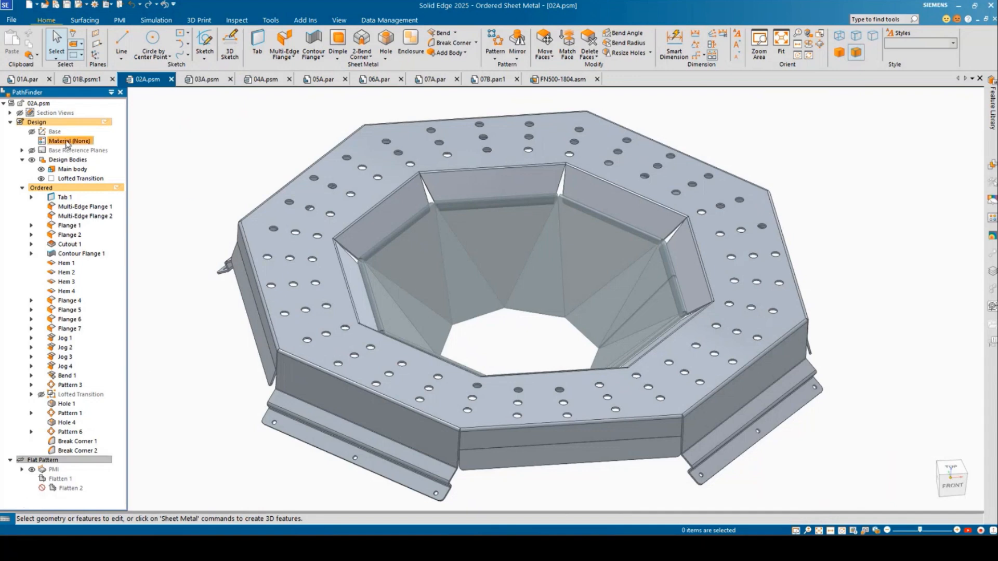
pyautogui.doubleClick(67, 142)
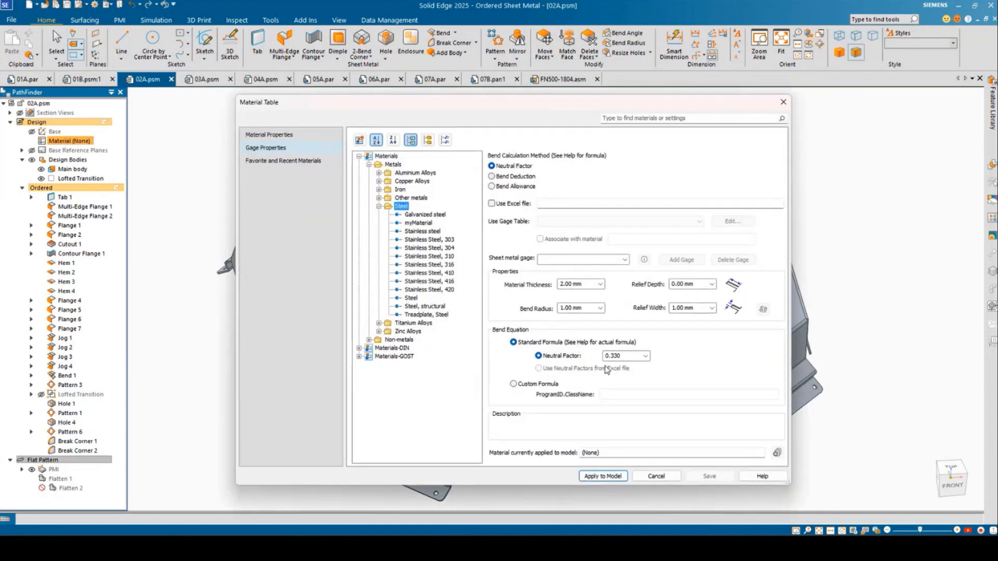
pyautogui.doubleClick(626, 356)
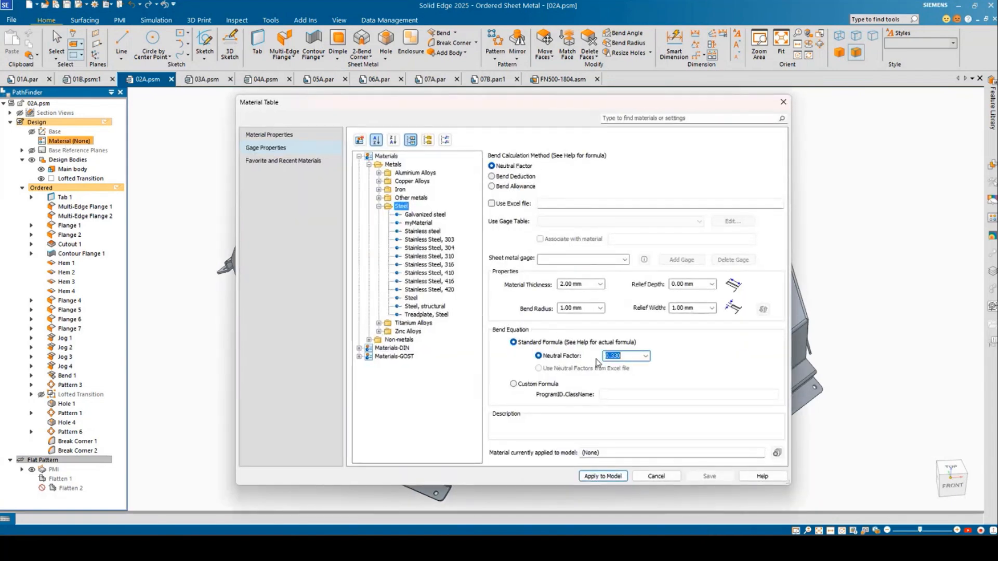
pyautogui.write('.44')
pyautogui.click(604, 477)
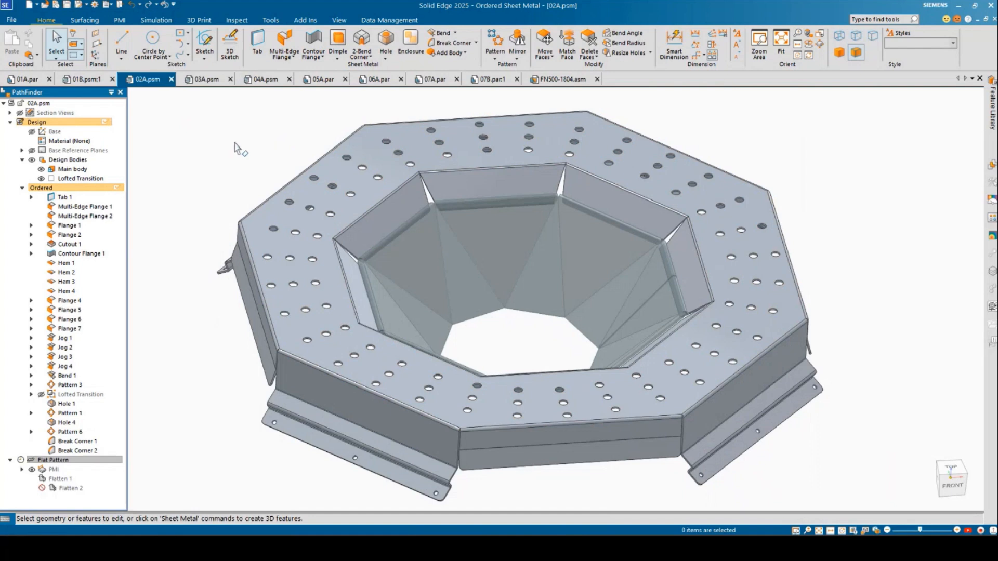
# Review the calculation method of every bend of the main body in the Bend Table, leaving the table unchanged.
pyautogui.click(270, 20)
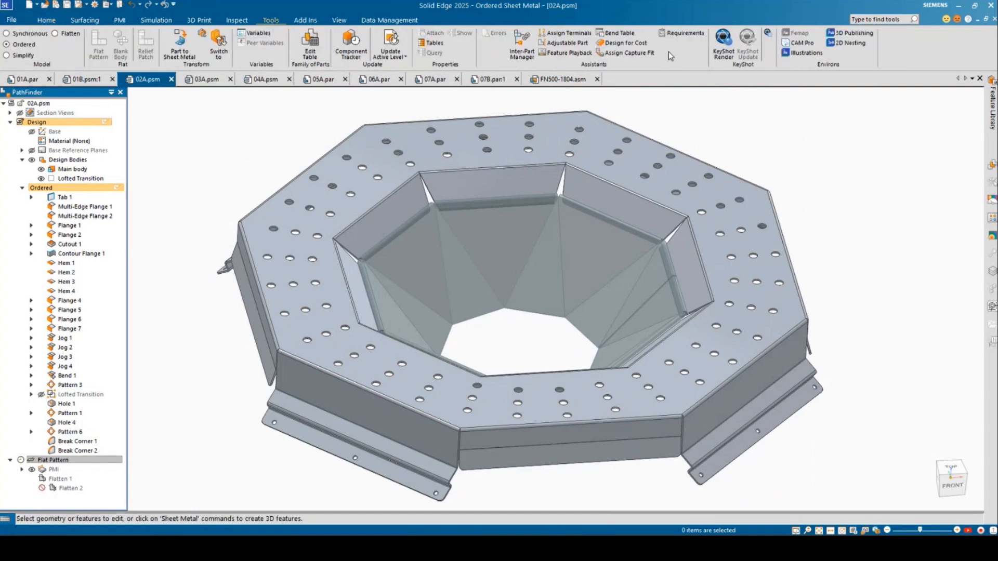
pyautogui.click(617, 33)
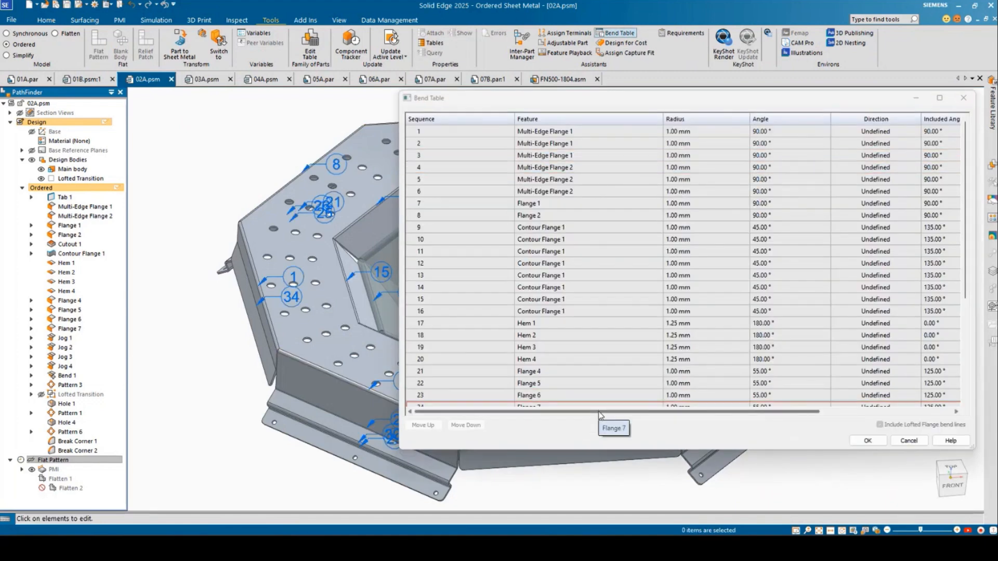
pyautogui.hscroll(5, 600, 413)
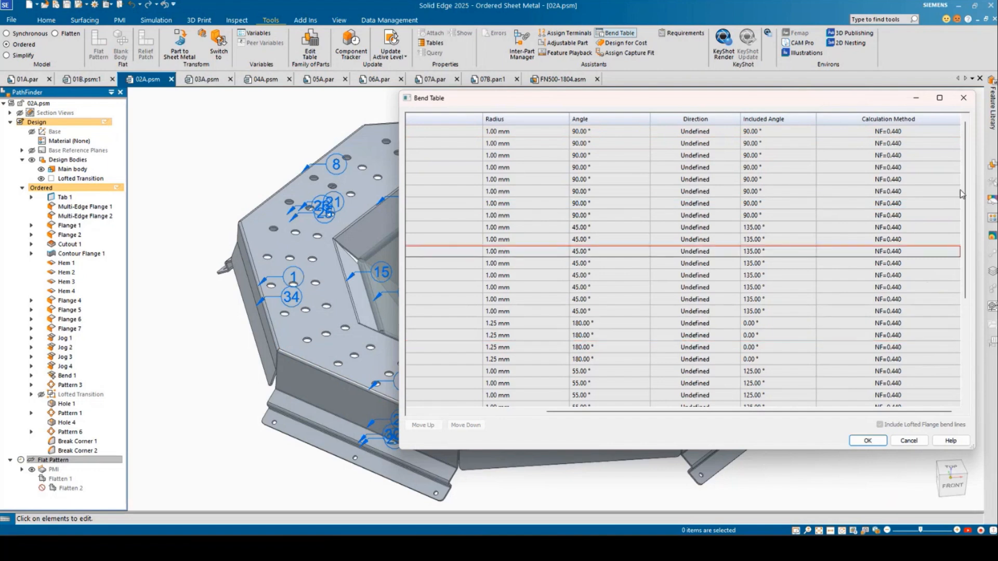
pyautogui.moveTo(968, 175); pyautogui.dragTo(969, 291)
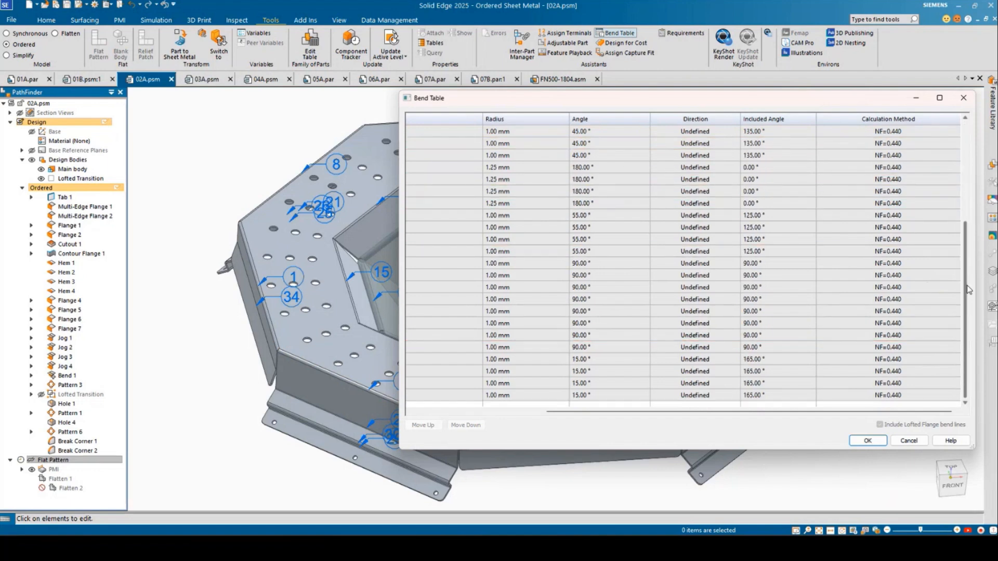
pyautogui.moveTo(971, 245); pyautogui.dragTo(967, 149)
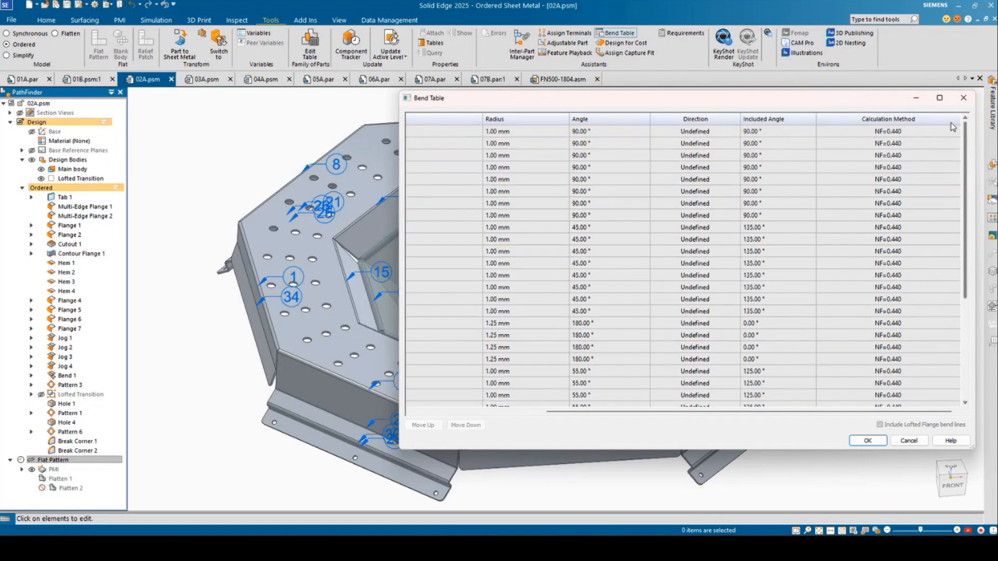
pyautogui.moveTo(965, 229); pyautogui.dragTo(969, 354)
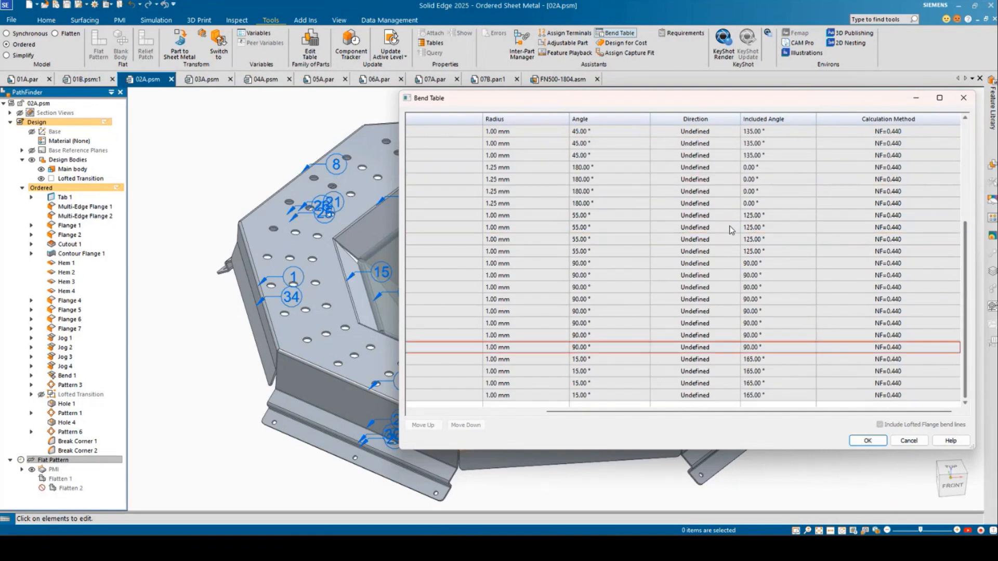
pyautogui.click(896, 442)
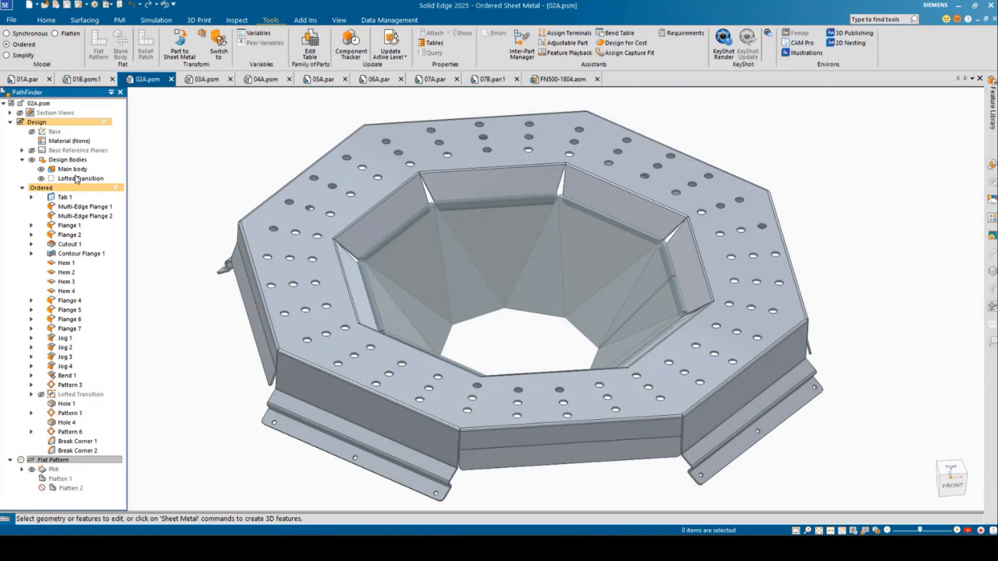
# Activate the Lofted Transition body and review the calculation method of its bends in the Bend Table.
pyautogui.doubleClick(76, 181)
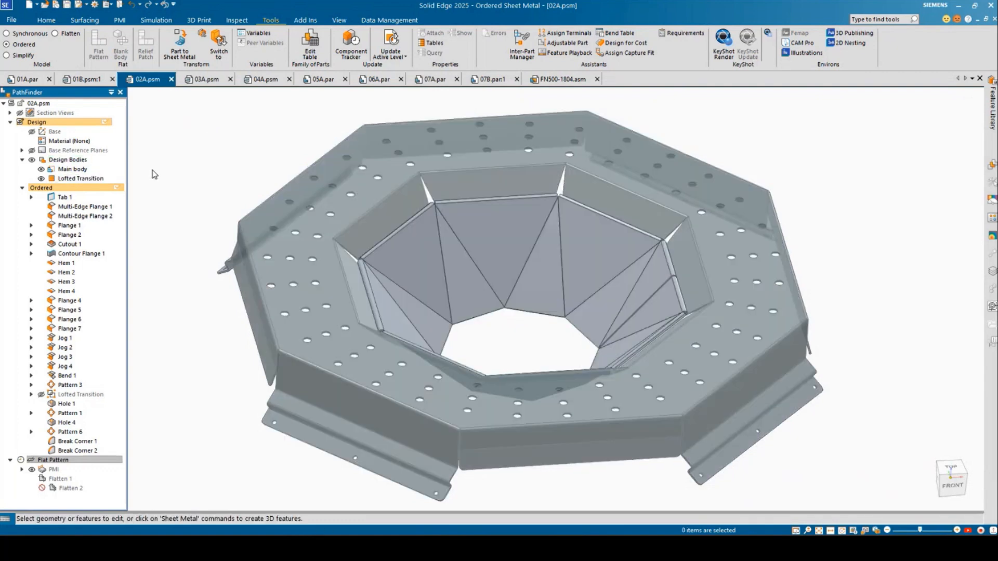
pyautogui.click(619, 35)
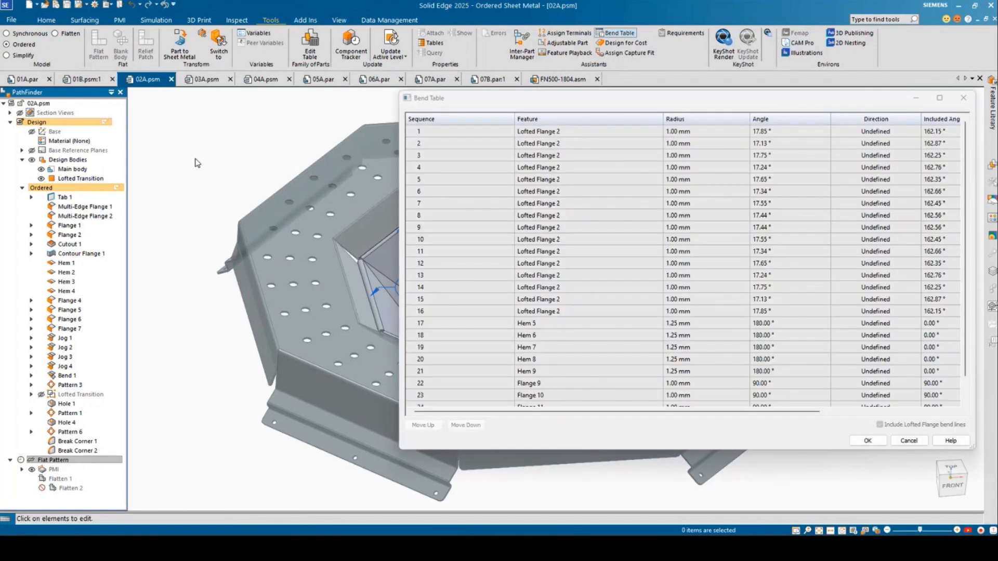
pyautogui.hscroll(5, 556, 413)
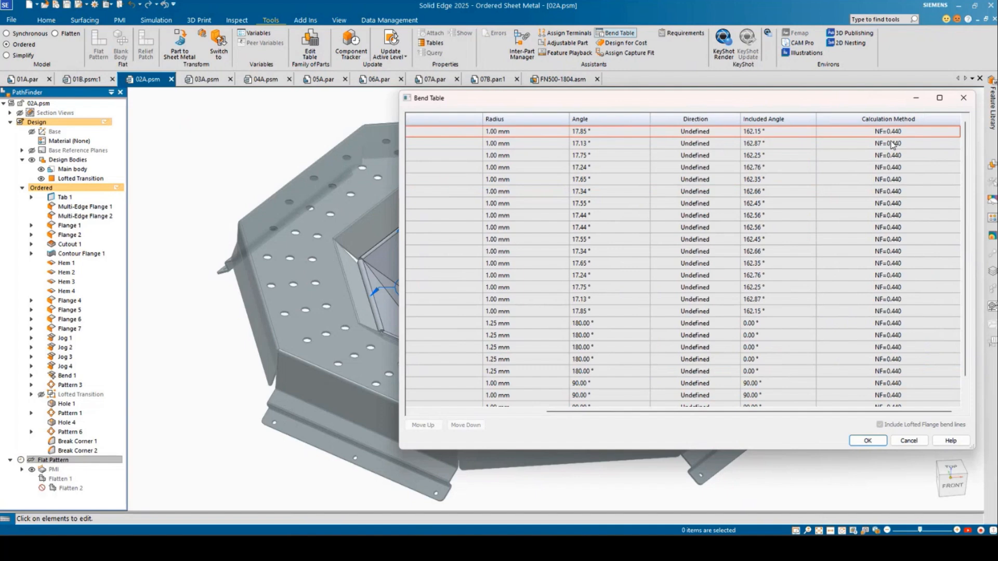
pyautogui.scroll(-2, 972, 215)
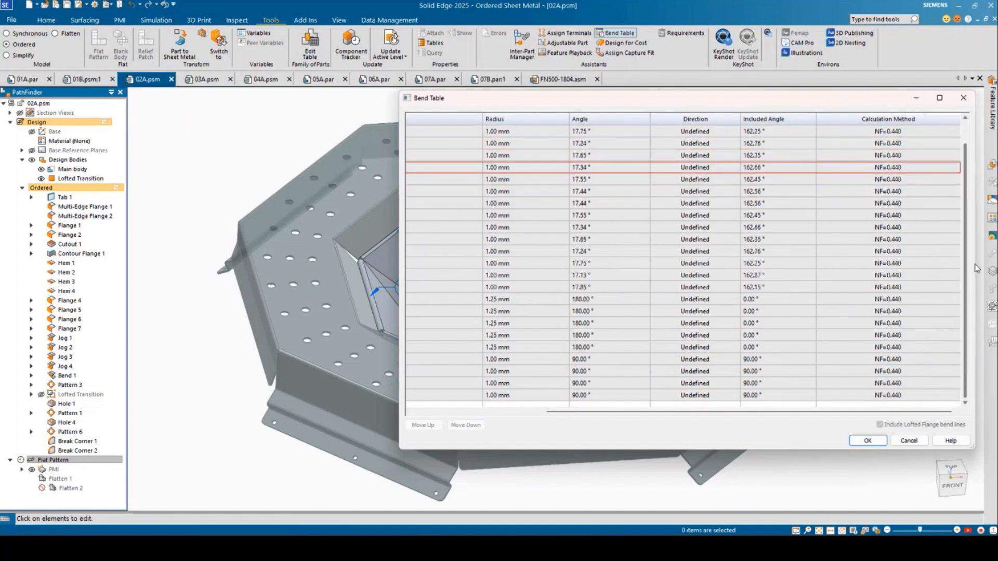
pyautogui.click(909, 440)
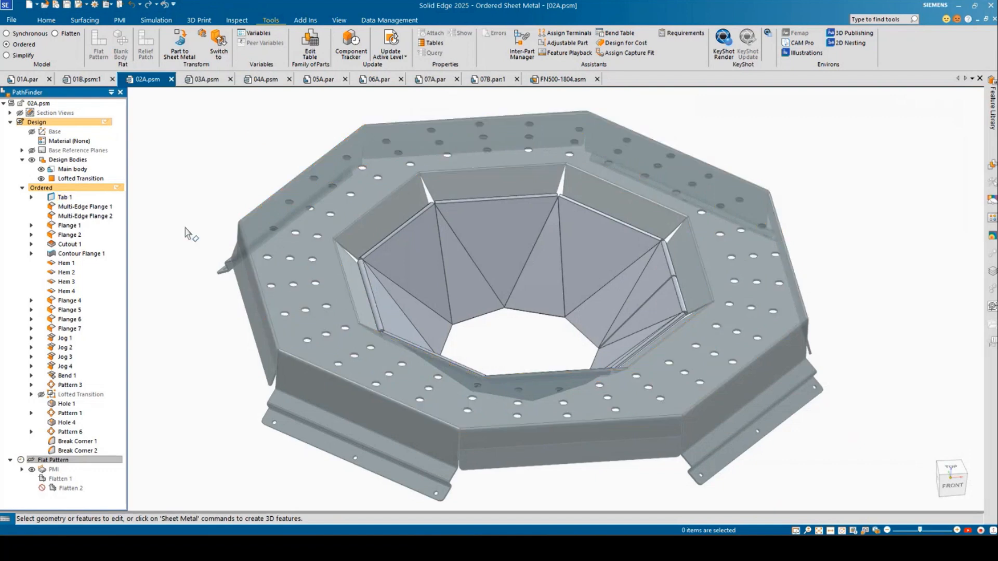
# Reactivate the main body and examine its updated flat pattern dimensions, returning to the folded model.
pyautogui.doubleClick(77, 169)
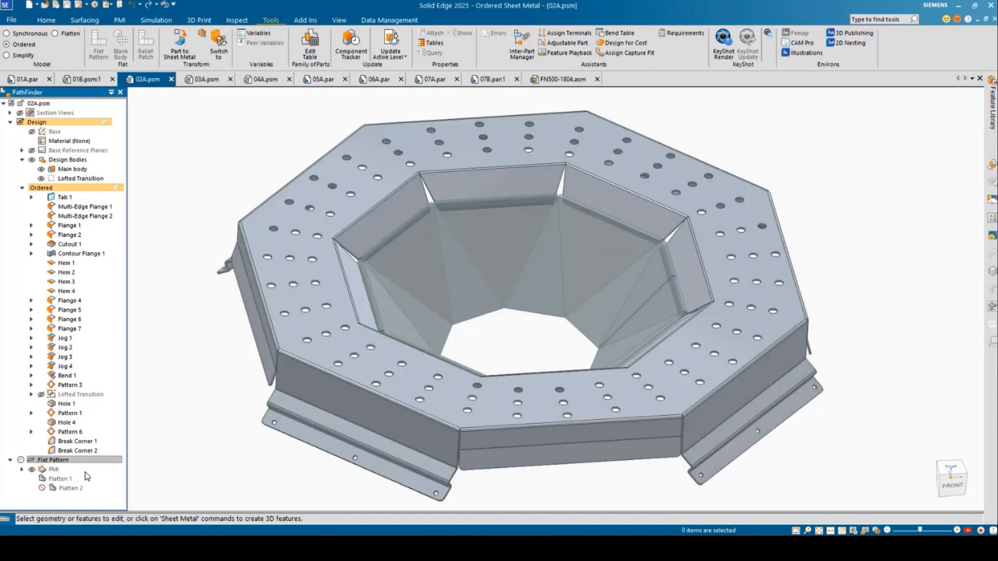
pyautogui.doubleClick(79, 461)
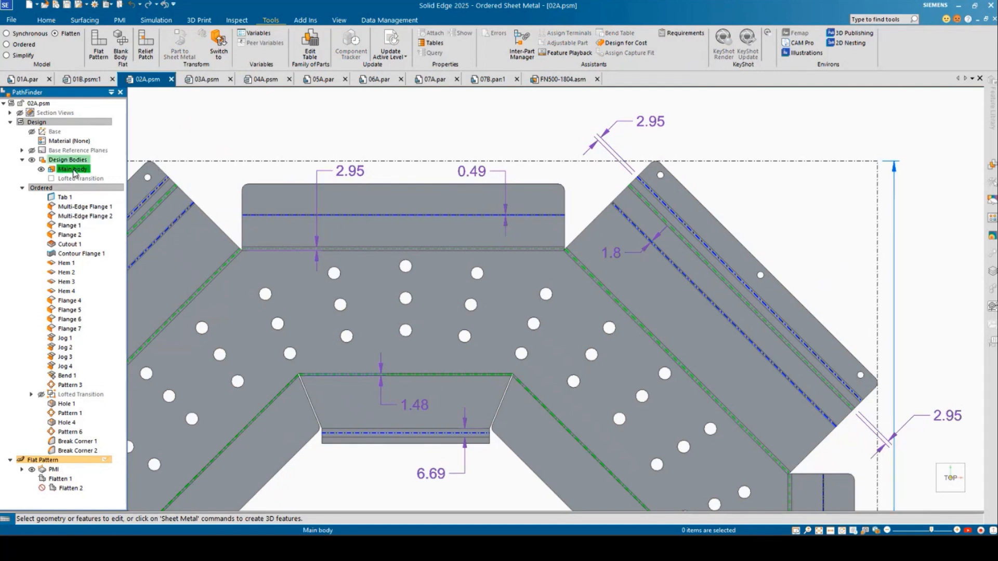
pyautogui.click(61, 122)
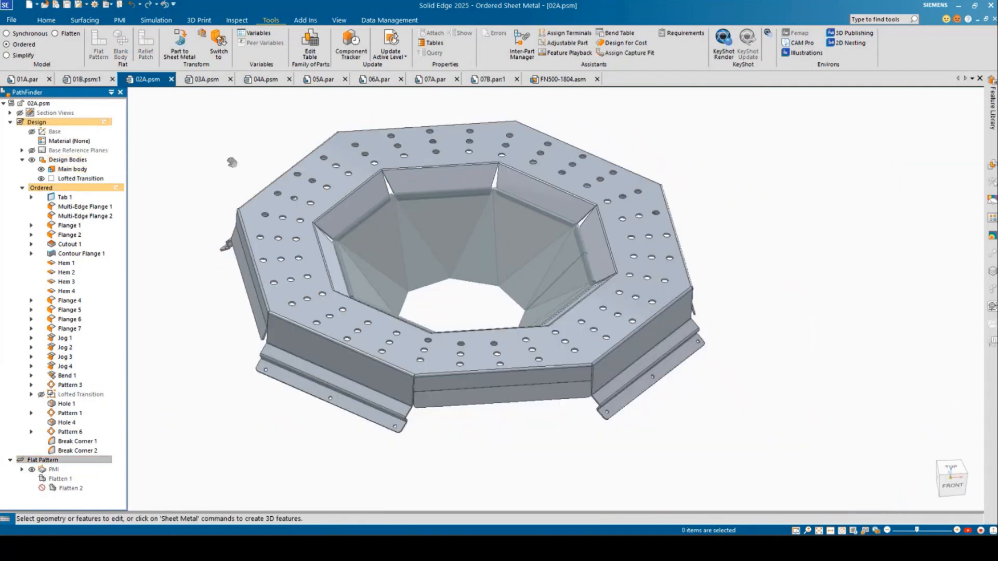
# Override the default bend calculation of Multi-Edge Flange 1 with the Bend Deduction method at 1.25 mm.
pyautogui.moveTo(229, 158); pyautogui.dragTo(234, 196, button='middle')
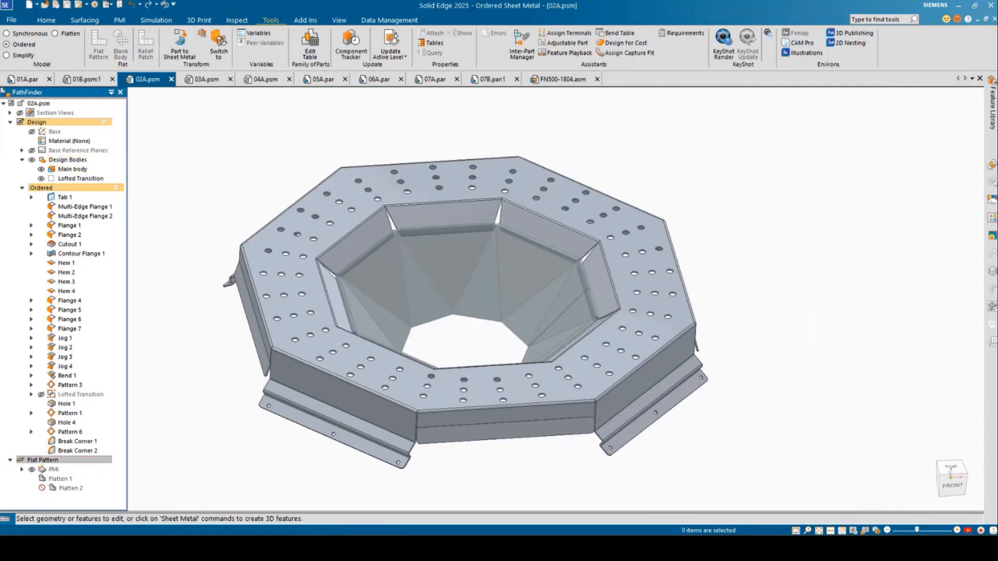
pyautogui.click(96, 207)
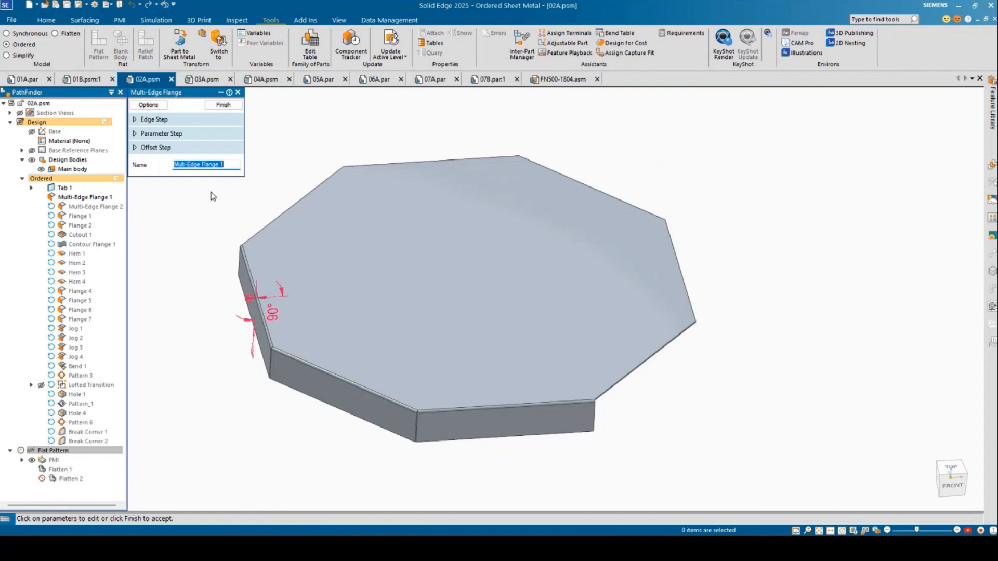
pyautogui.click(148, 105)
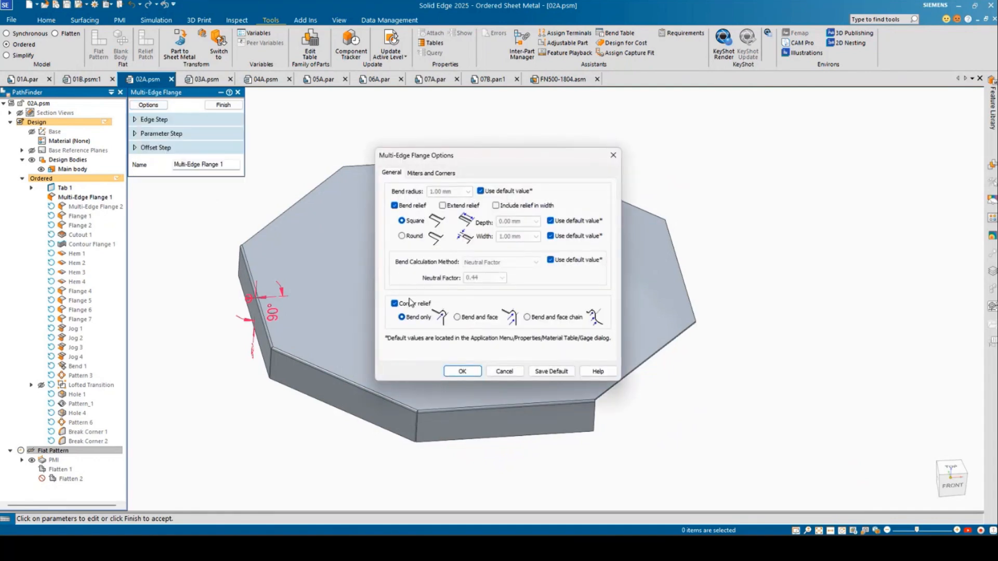
pyautogui.click(551, 259)
pyautogui.click(535, 262)
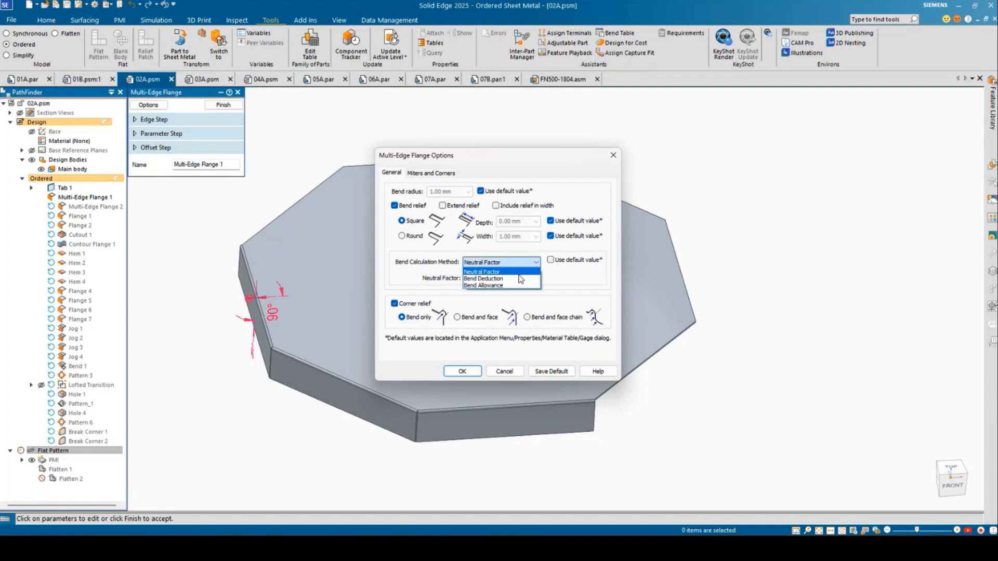
pyautogui.click(520, 279)
pyautogui.doubleClick(494, 280)
pyautogui.write('1')
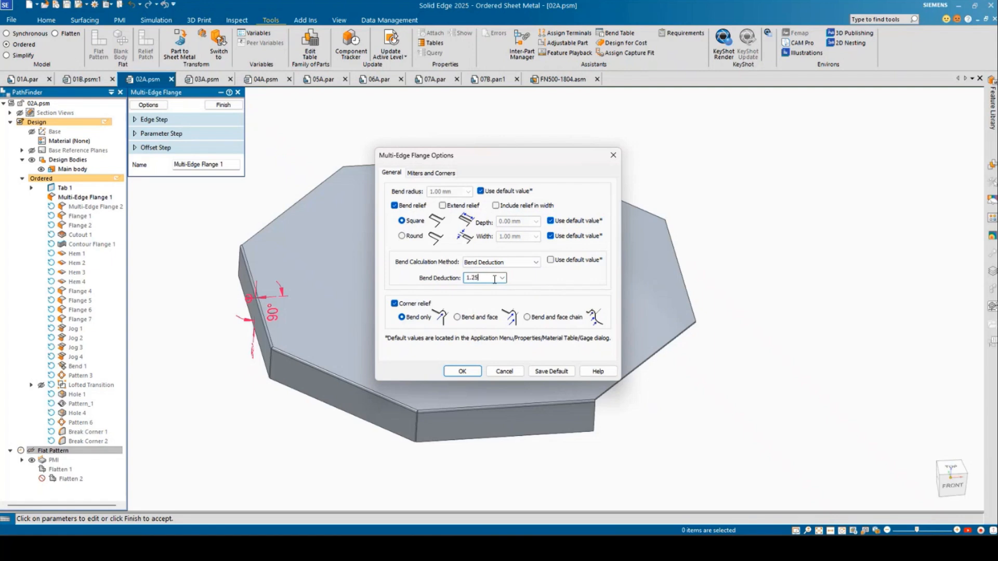
pyautogui.write('.25')
pyautogui.click(461, 371)
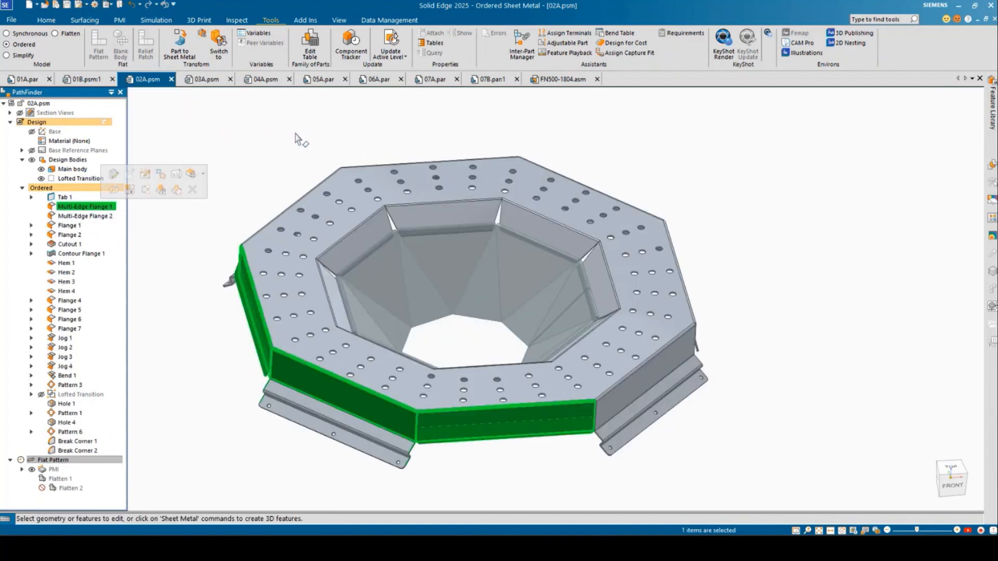
pyautogui.click(295, 133)
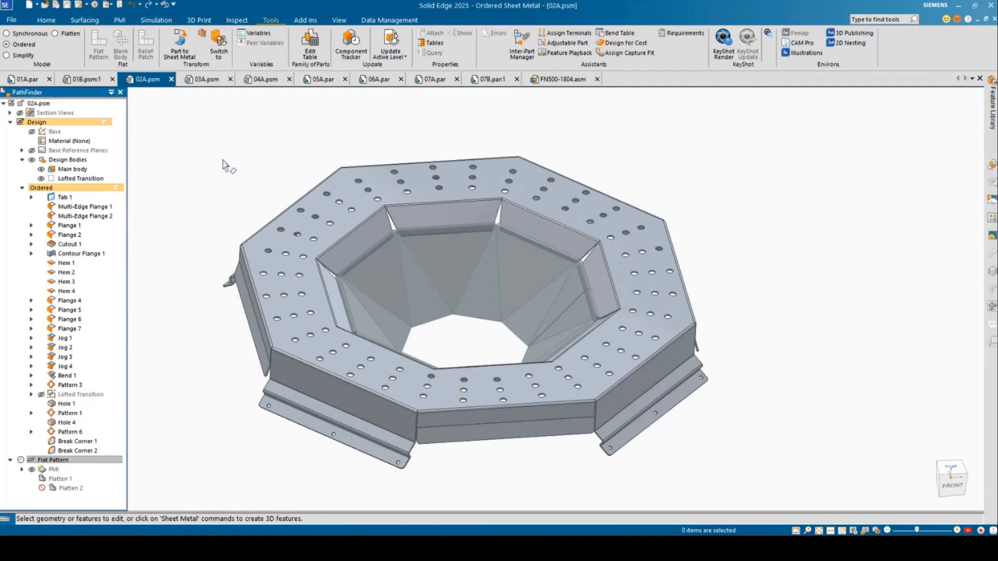
# Inquire the front bend of Multi-Edge Flange 1 with the Inquire Element command restricted to Bends Only.
pyautogui.click(240, 20)
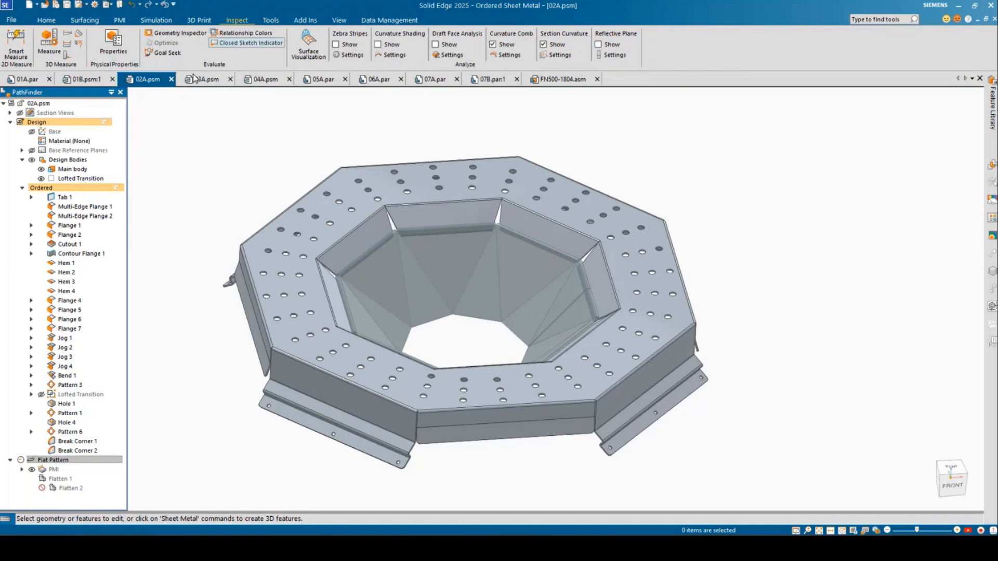
pyautogui.click(80, 46)
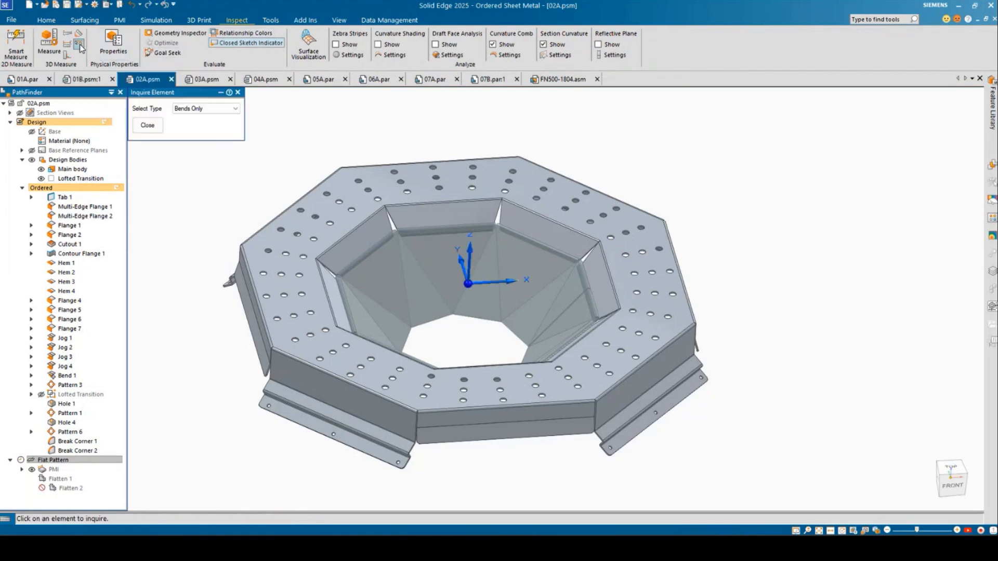
pyautogui.click(234, 109)
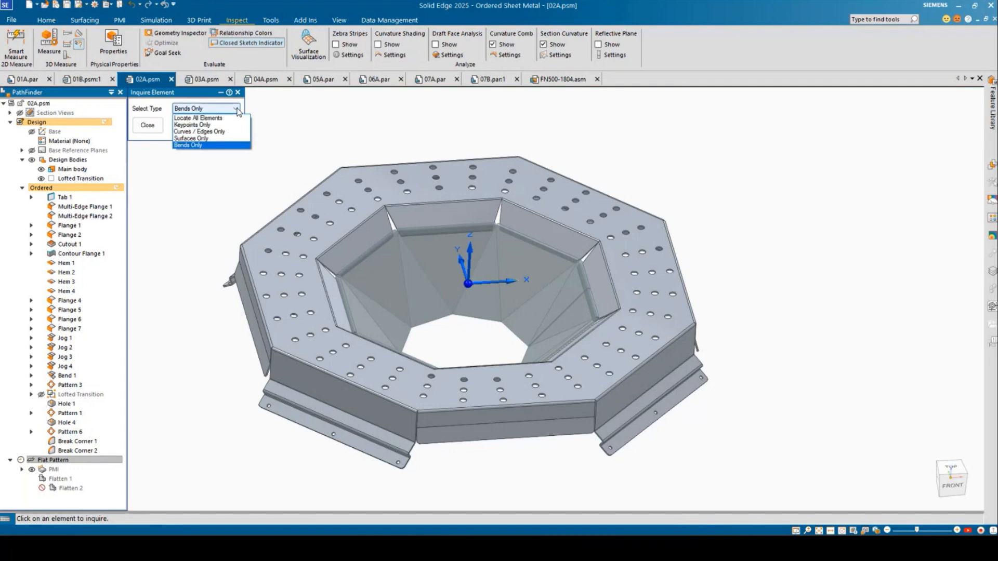
pyautogui.click(193, 145)
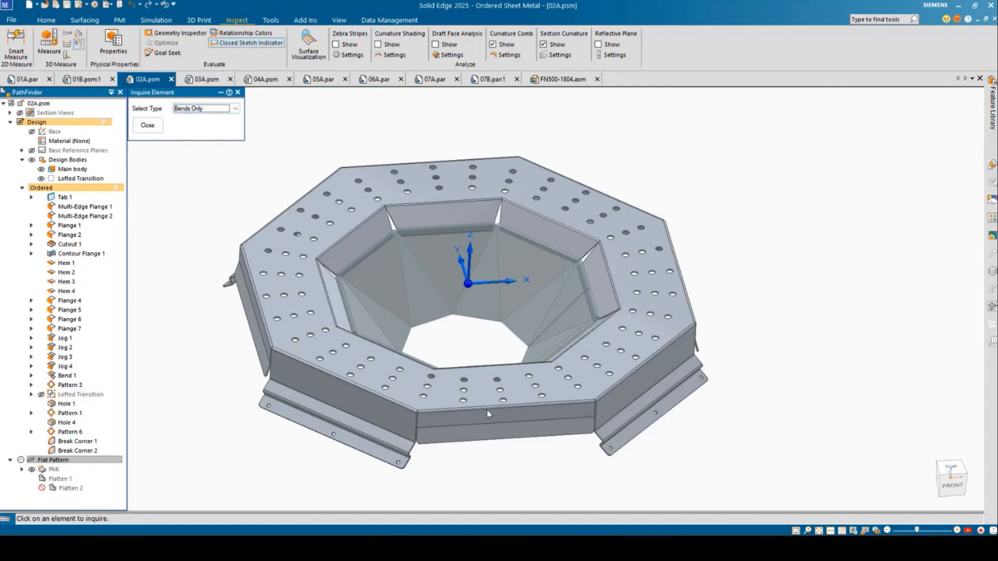
pyautogui.click(81, 208)
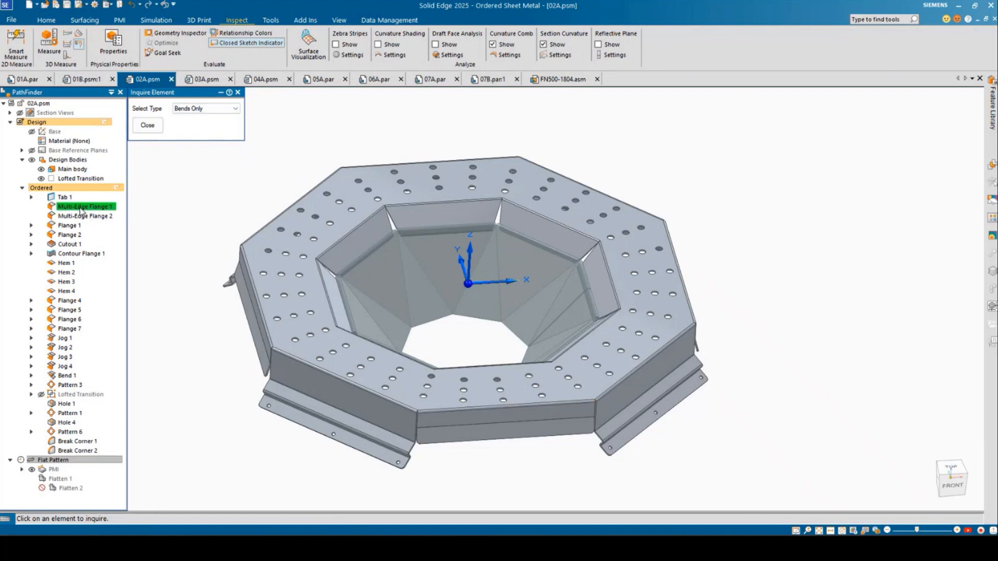
pyautogui.click(461, 409)
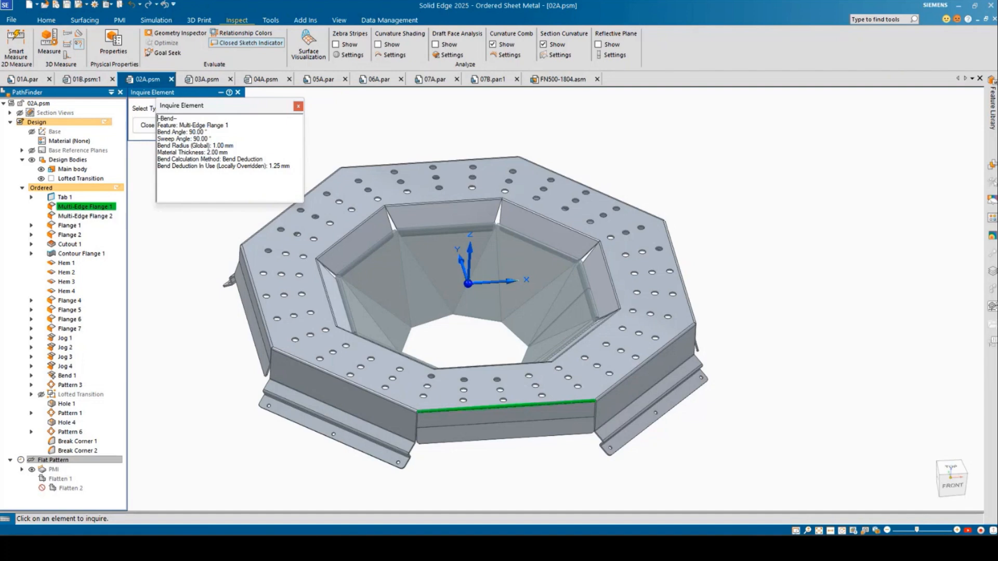
# Override the default bend calculation of Flange 7 with the Bend Allowance method at 3.33 mm.
pyautogui.click(297, 106)
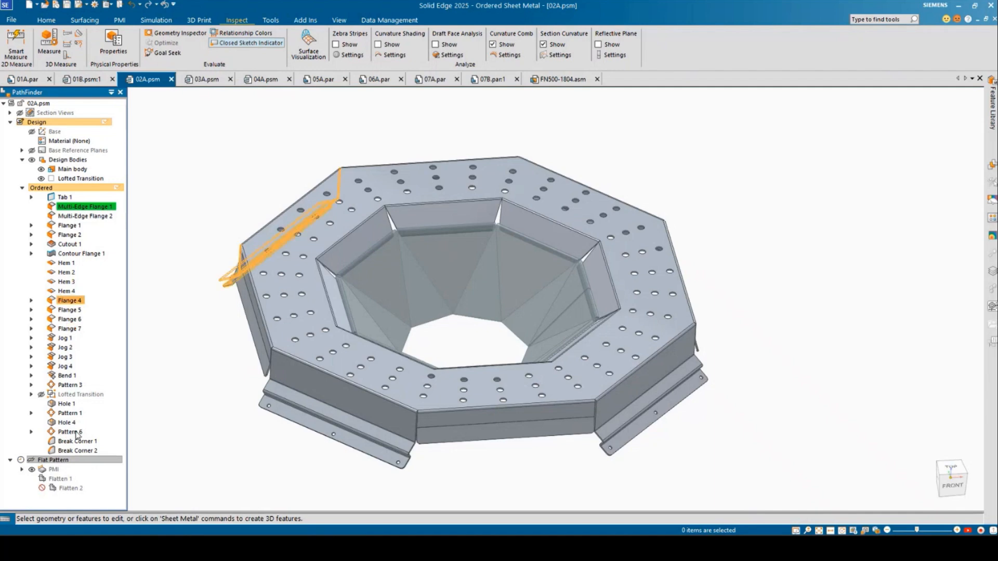
pyautogui.click(77, 328)
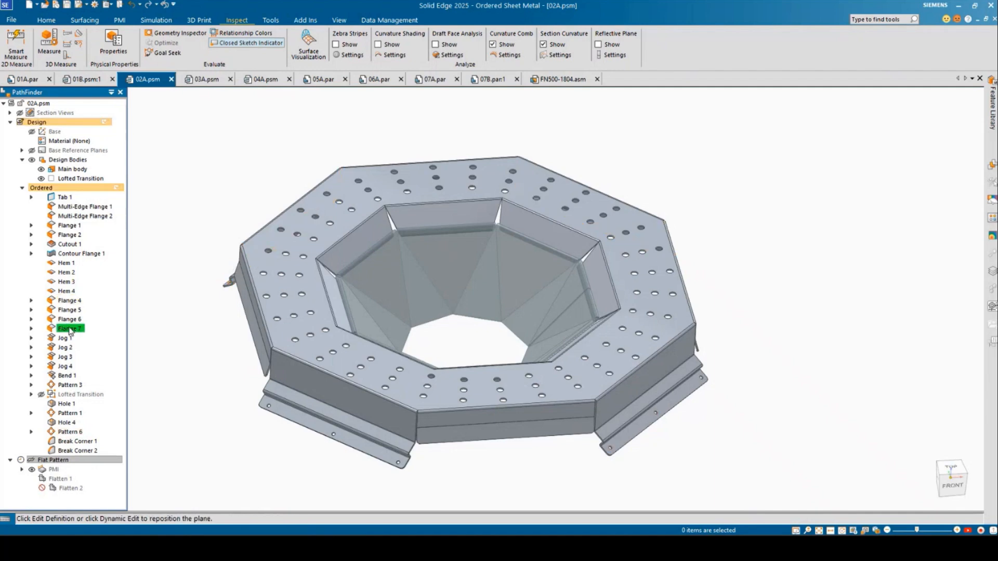
pyautogui.click(87, 294)
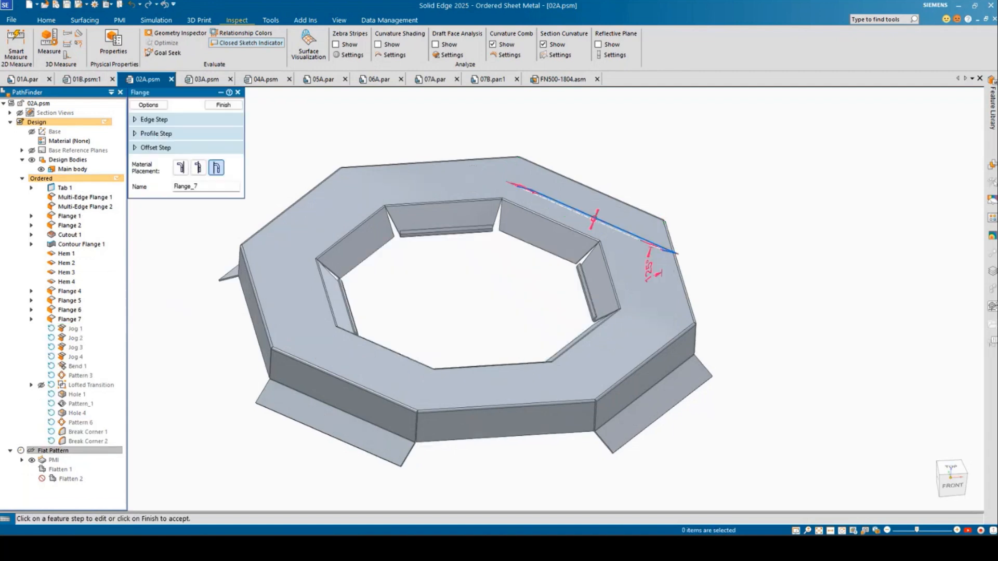
pyautogui.click(145, 105)
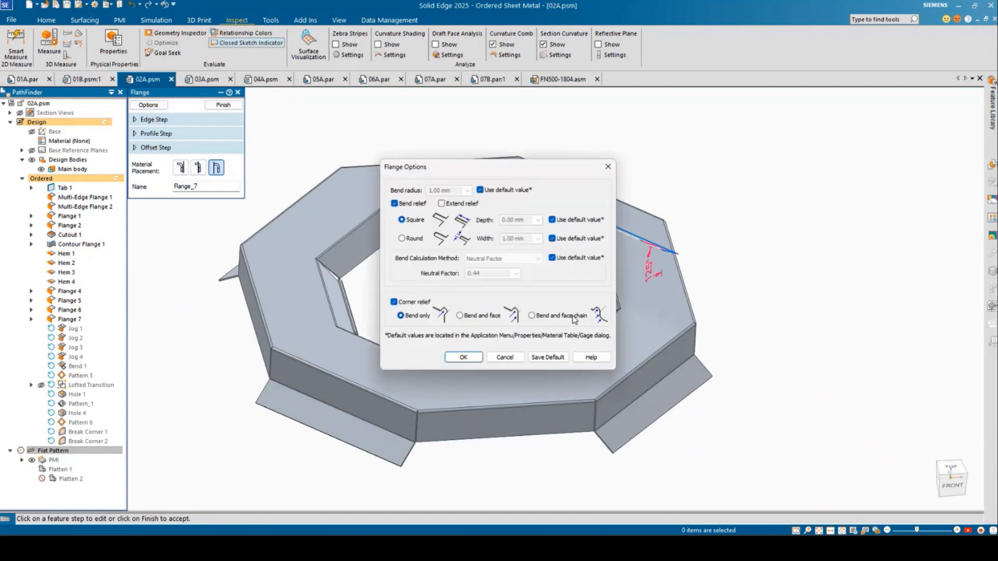
pyautogui.click(554, 259)
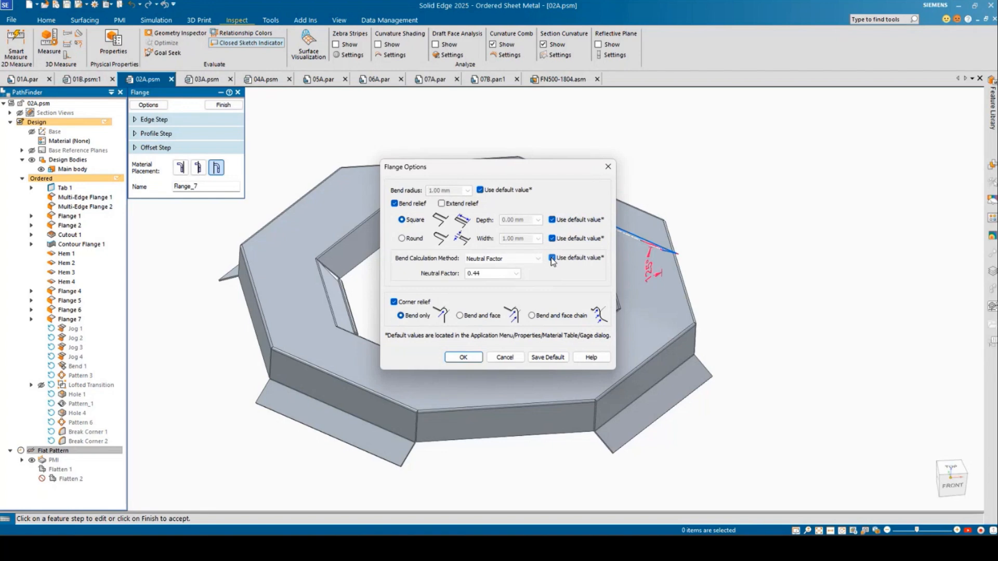
pyautogui.click(538, 259)
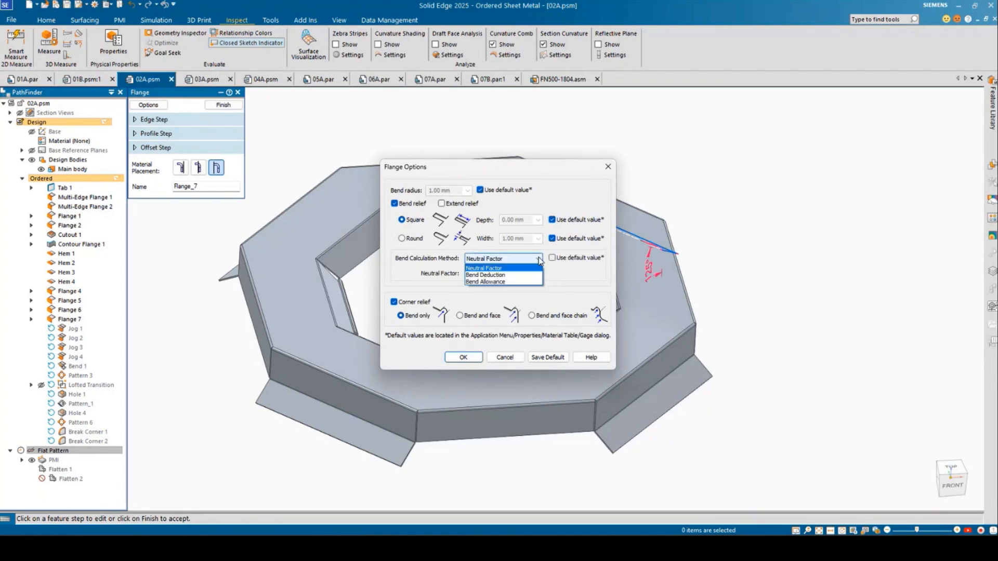
pyautogui.click(502, 282)
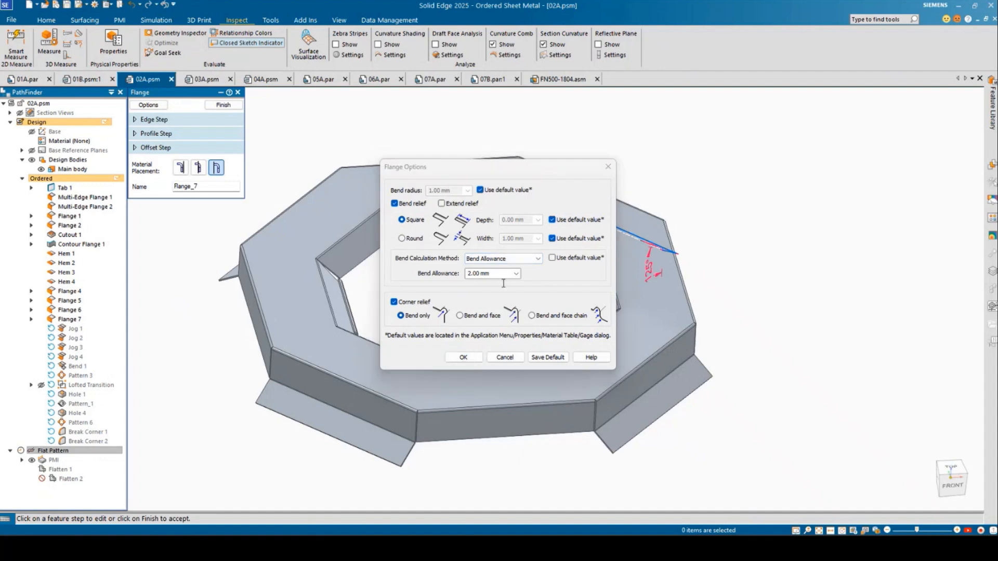
pyautogui.click(503, 274)
pyautogui.write('3.33')
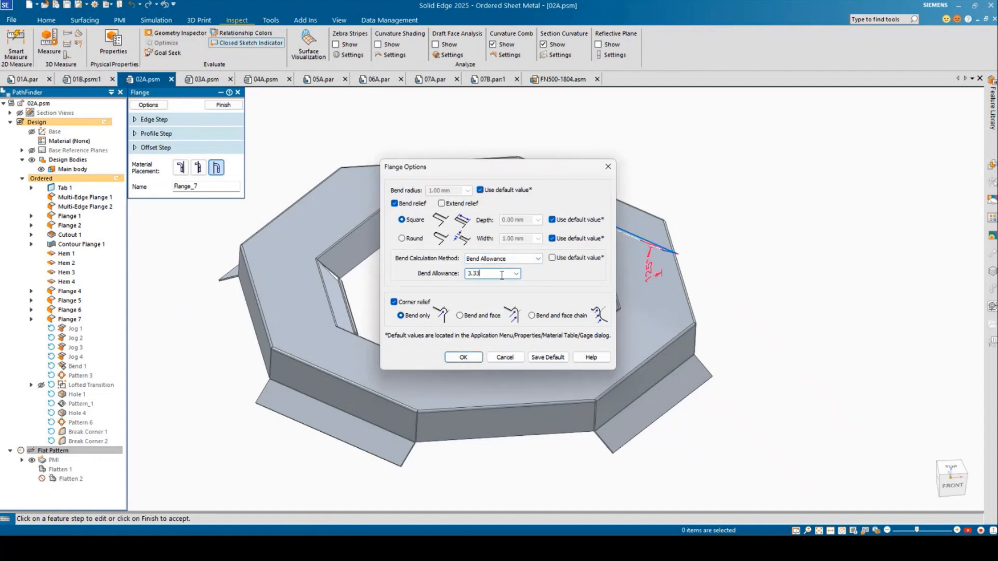
pyautogui.press('Tab')
pyautogui.click(470, 357)
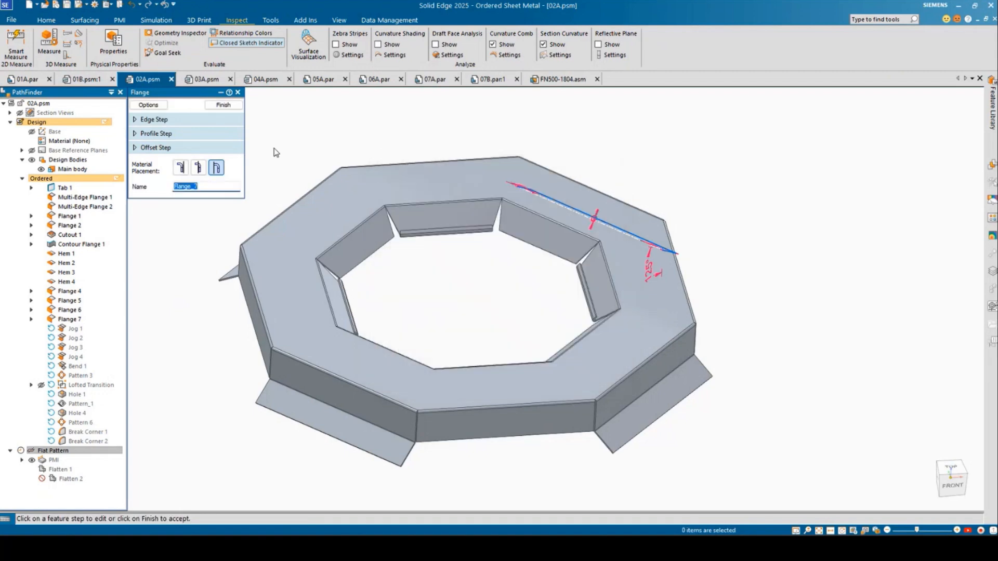
pyautogui.click(230, 106)
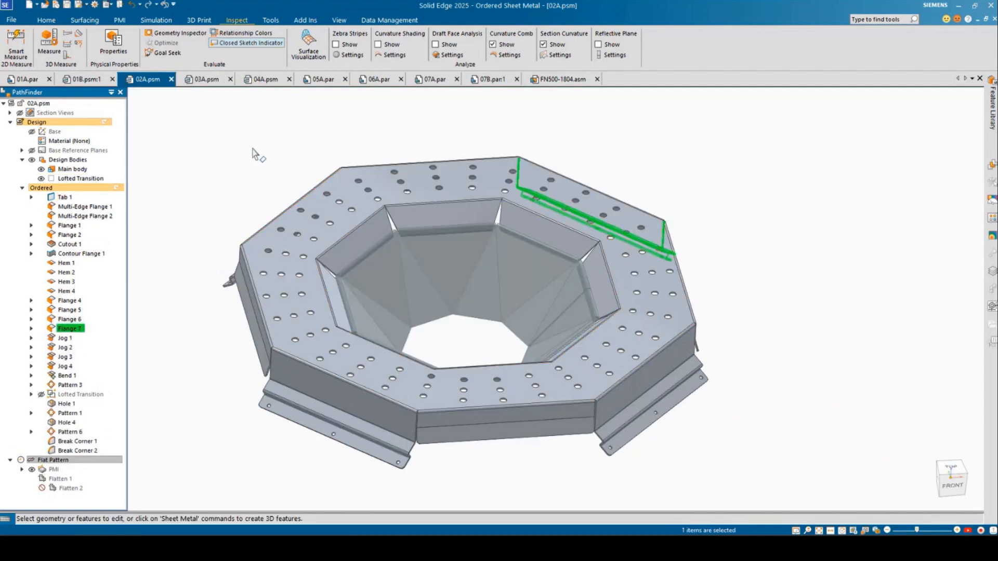
# Inquire the bend of Flange 7 with the Inquire Element command to check its calculation method.
pyautogui.moveTo(614, 207); pyautogui.dragTo(450, 245, button='middle')
pyautogui.click(269, 147)
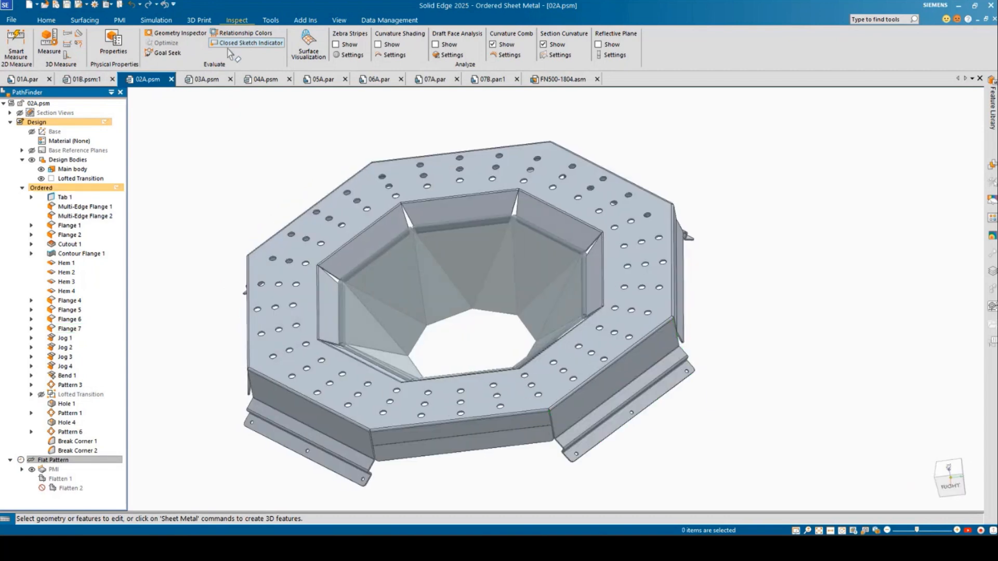
pyautogui.click(79, 47)
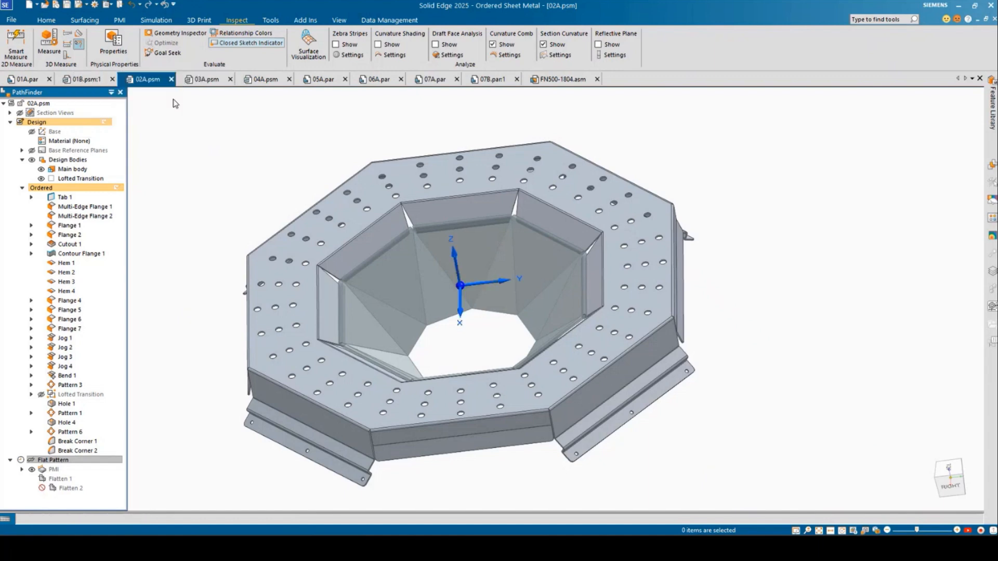
pyautogui.click(619, 391)
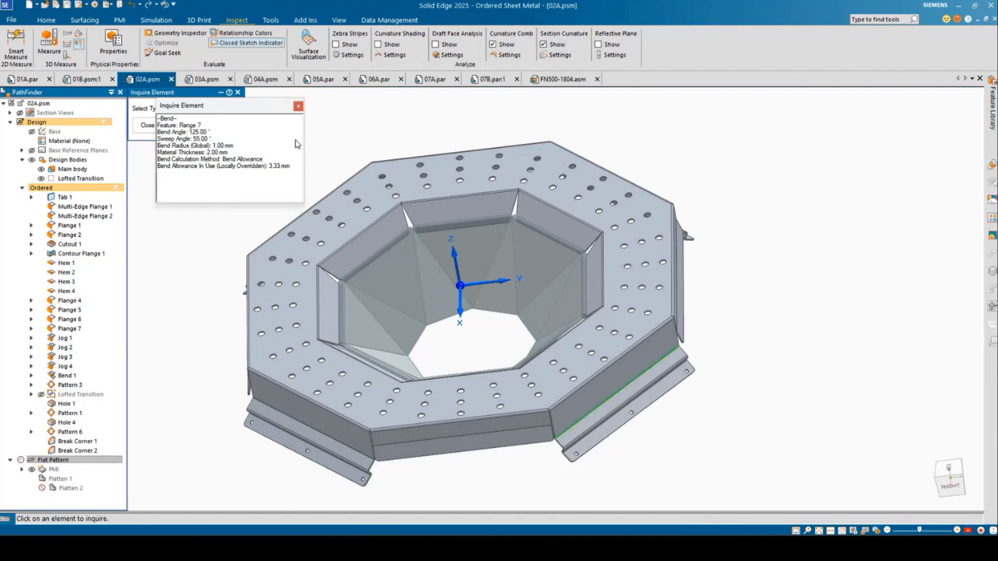
pyautogui.click(300, 107)
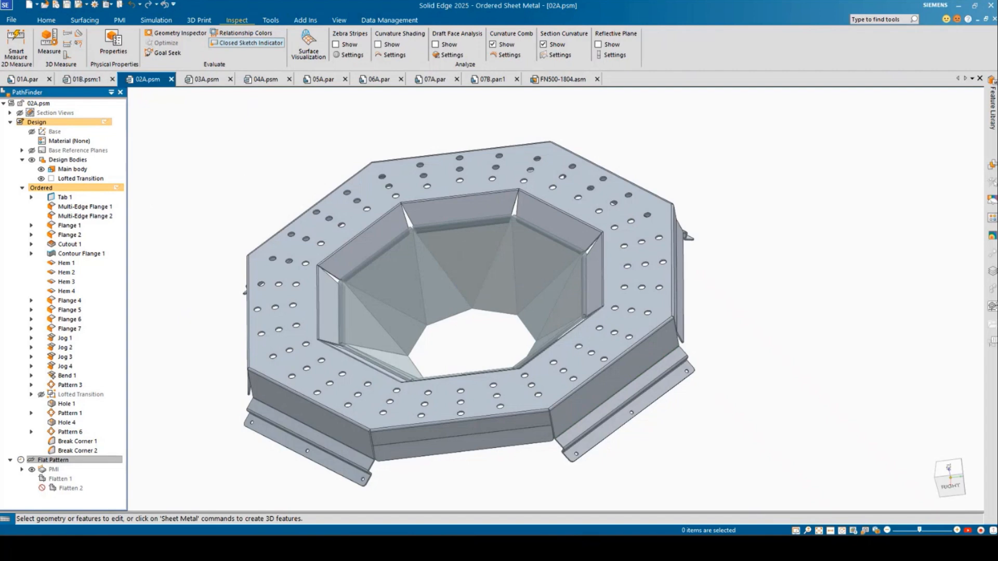
# Review the calculation method of every main body bend in the Bend Table, including the locally overridden flanges.
pyautogui.click(273, 21)
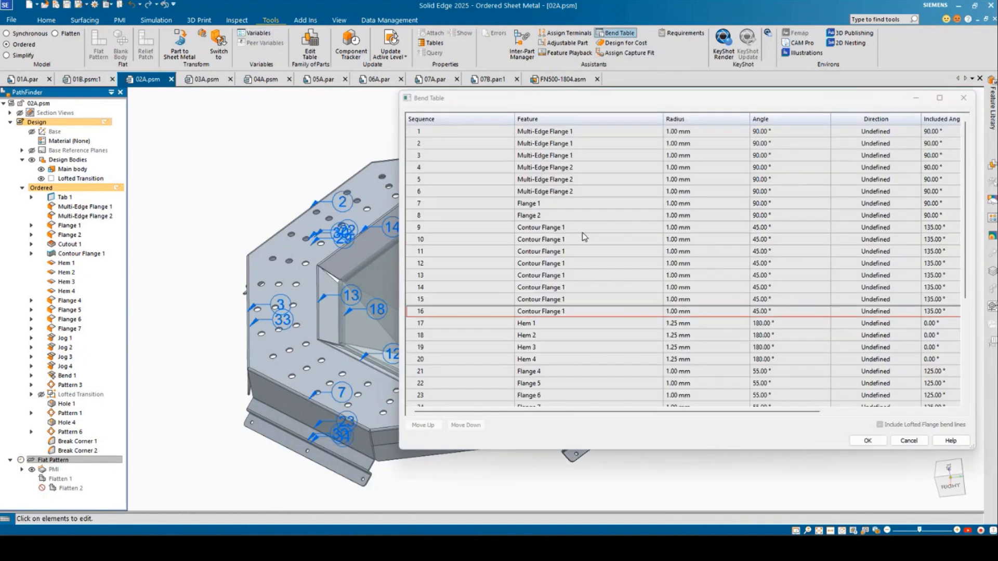
pyautogui.moveTo(459, 412); pyautogui.dragTo(715, 426)
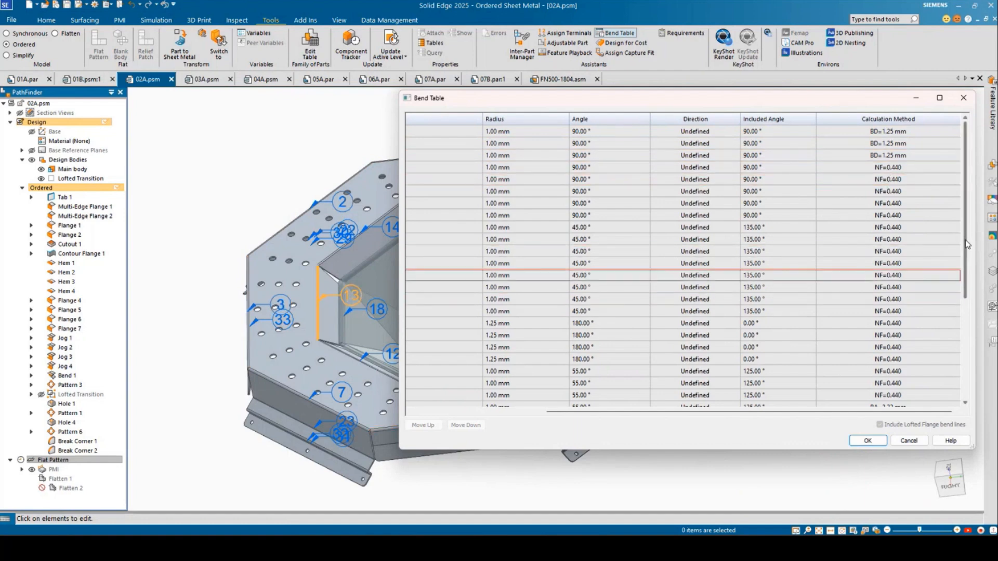
pyautogui.scroll(-2, 896, 329)
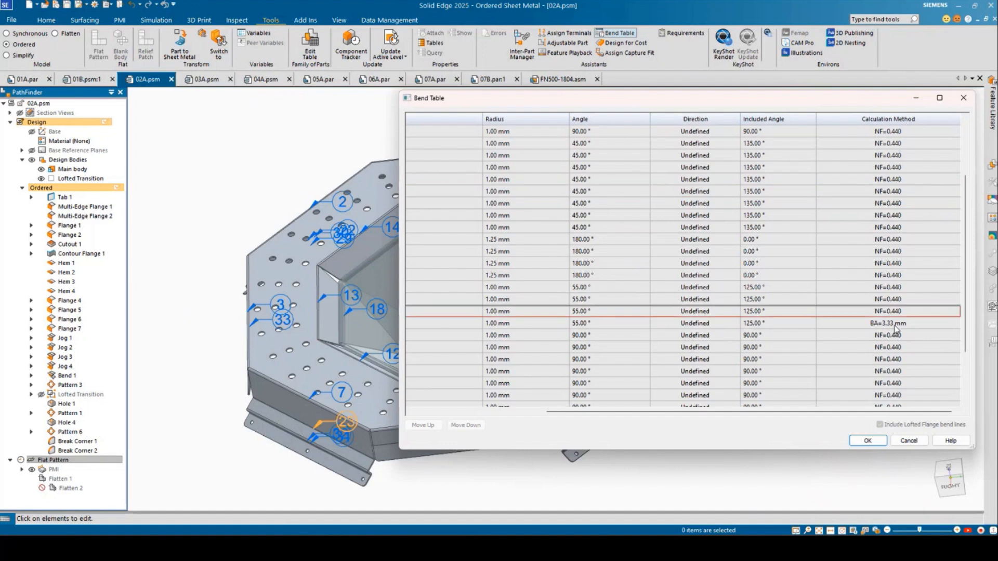
pyautogui.moveTo(966, 326); pyautogui.dragTo(968, 242)
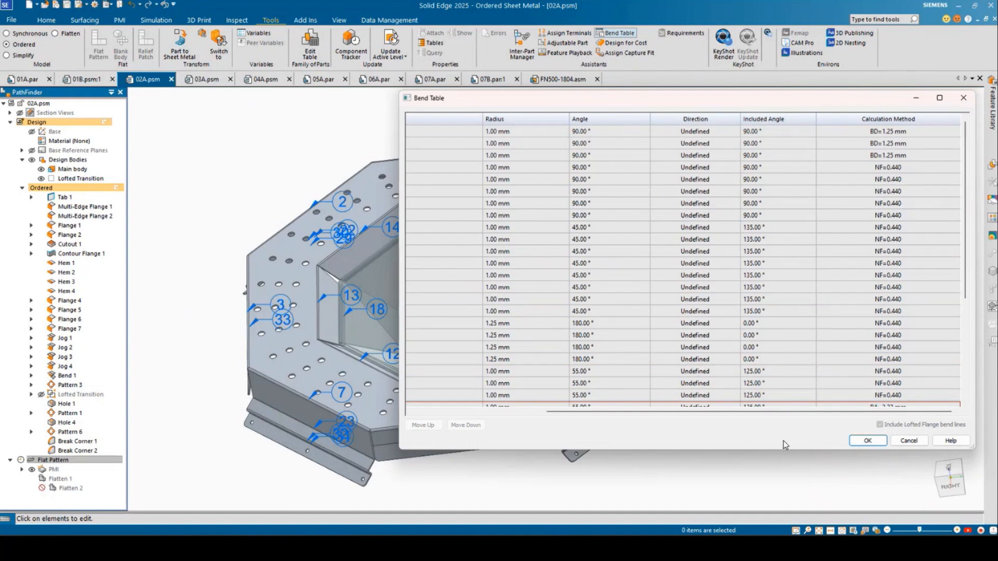
pyautogui.click(868, 441)
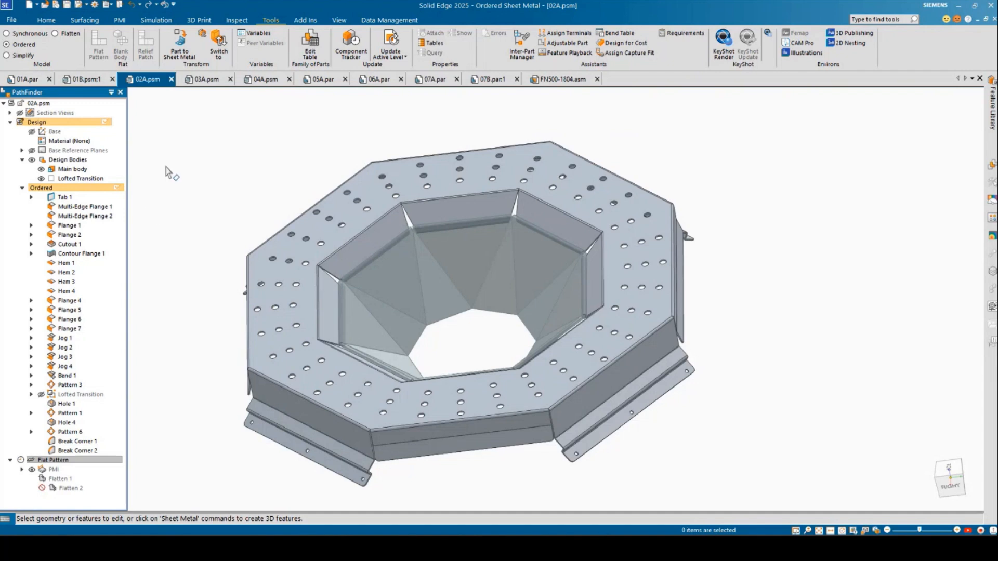
# Apply Bend Deduction globally from the BendDeductionTable.xls Excel file, using the Stainless Steel gage table and 20 gage sheet.
pyautogui.doubleClick(62, 140)
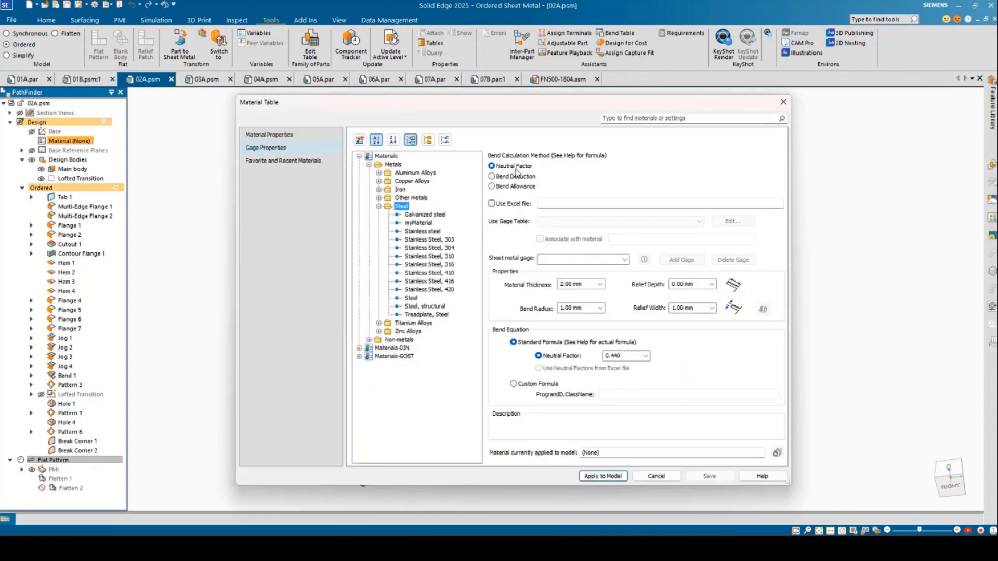
pyautogui.click(494, 177)
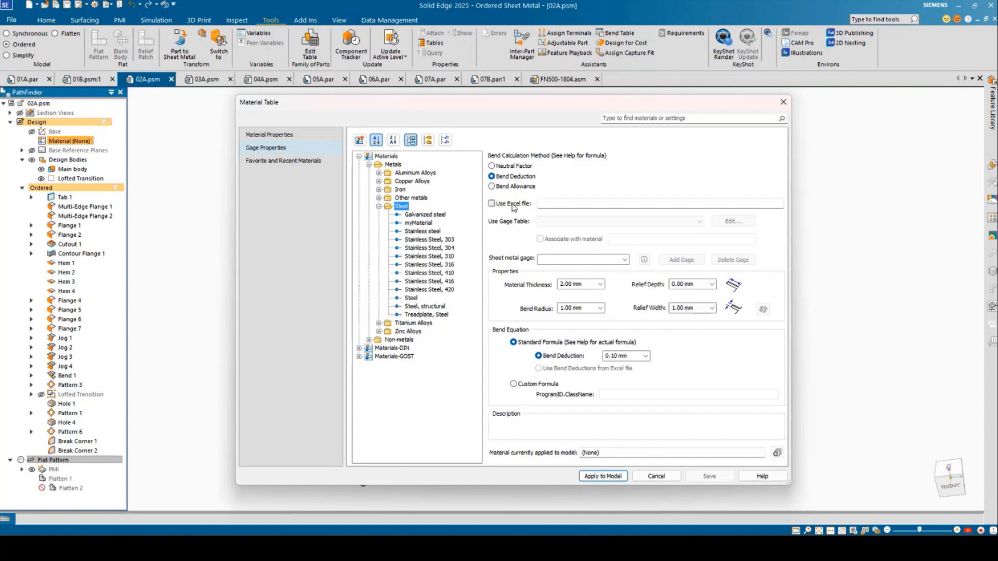
pyautogui.click(492, 204)
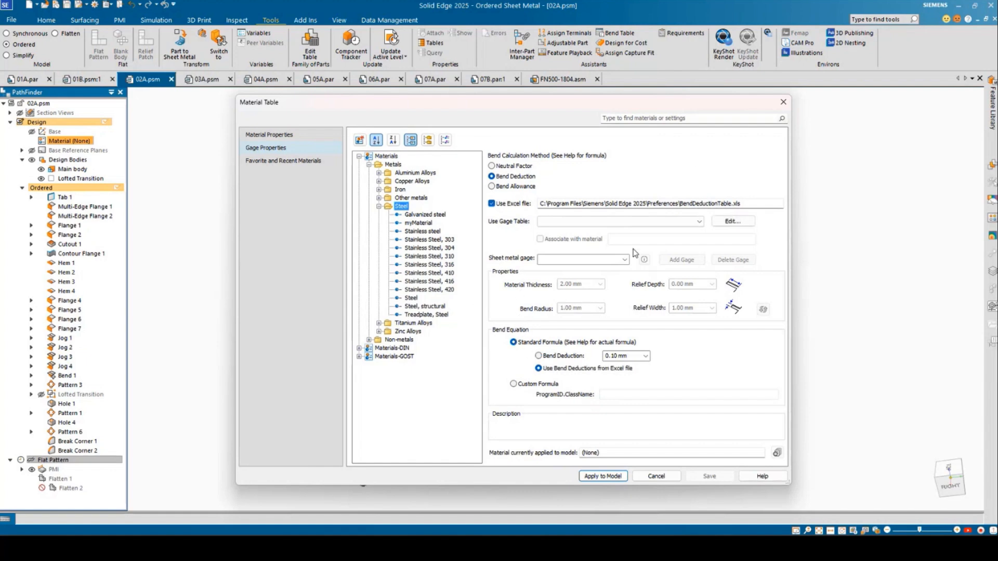
pyautogui.click(699, 222)
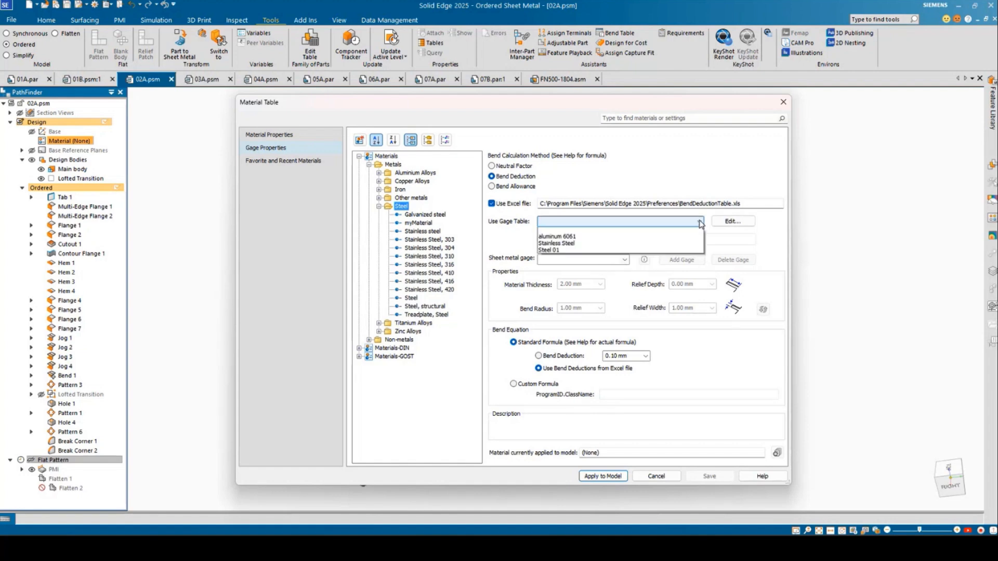
pyautogui.click(572, 245)
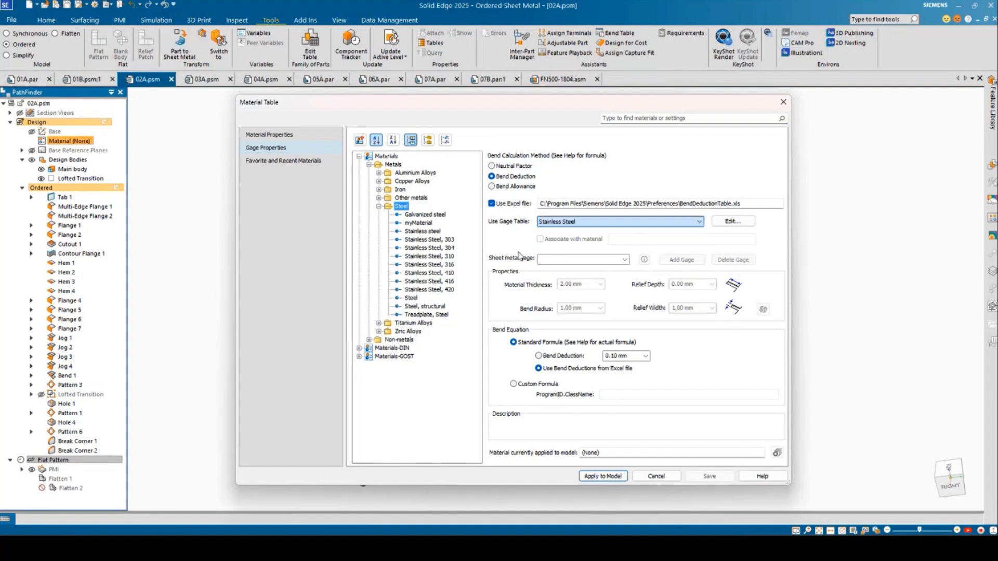
pyautogui.click(625, 260)
pyautogui.click(564, 278)
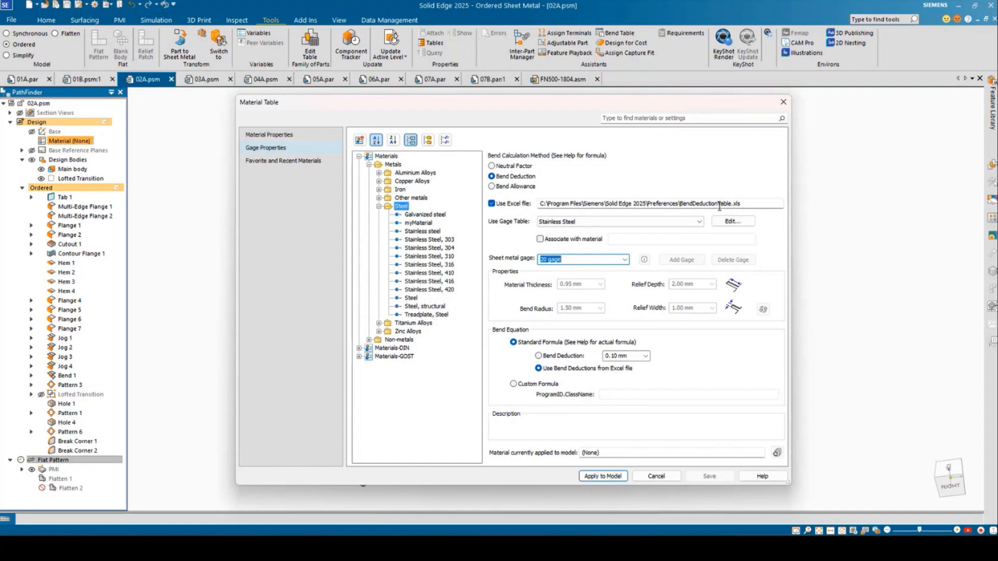
pyautogui.click(603, 476)
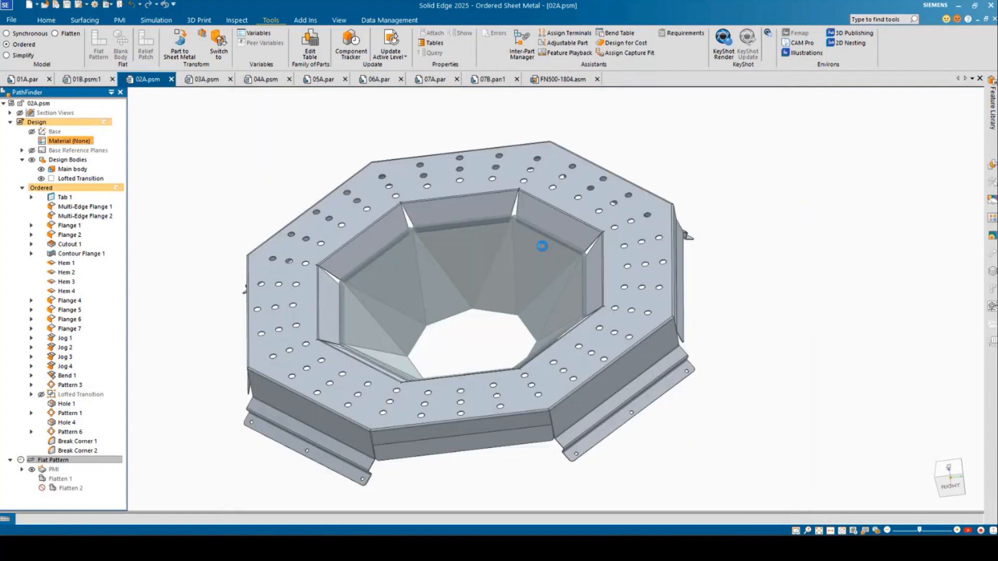
# Check the bend radii and the Excel-driven bend deduction values of the features in the Bend Table.
pyautogui.click(619, 35)
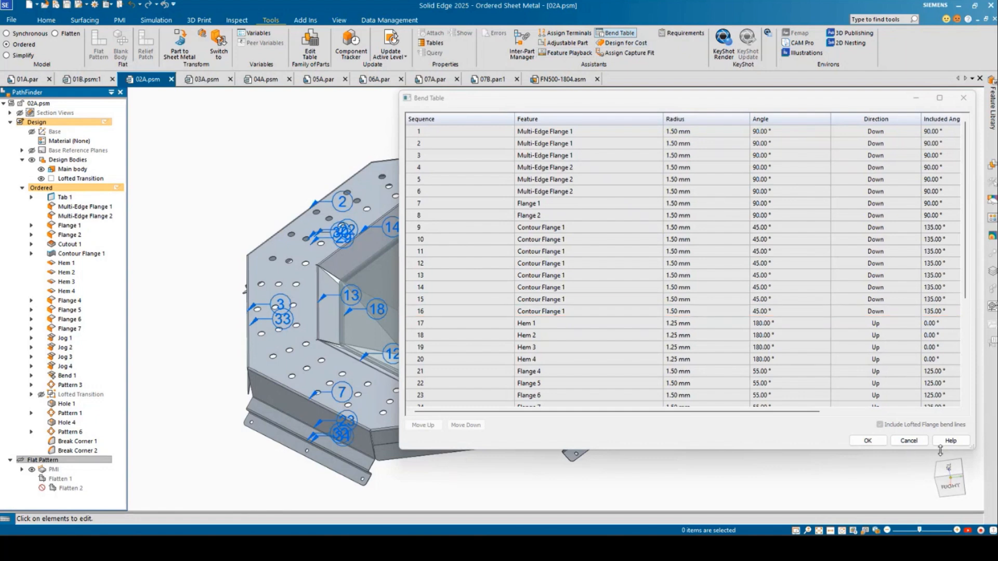
pyautogui.moveTo(600, 412); pyautogui.dragTo(733, 412)
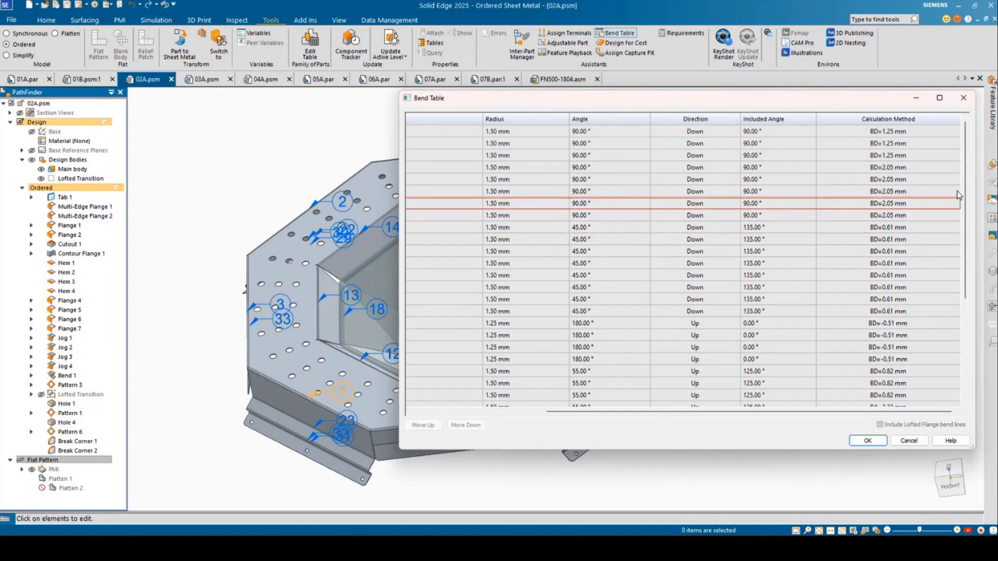
pyautogui.moveTo(965, 193)
pyautogui.mouseDown()
pyautogui.moveTo(973, 302)
pyautogui.moveTo(958, 183)
pyautogui.mouseUp()
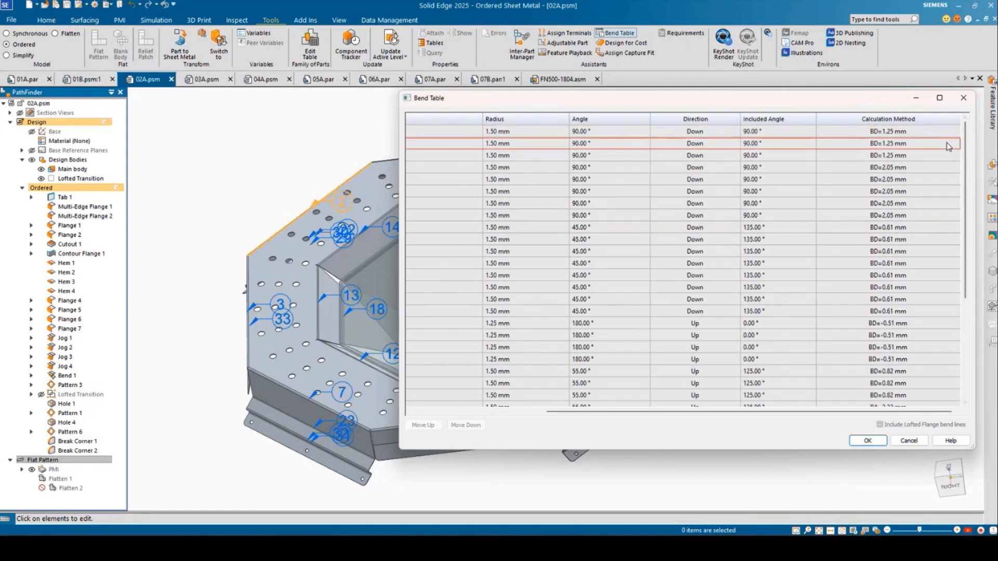
pyautogui.click(868, 440)
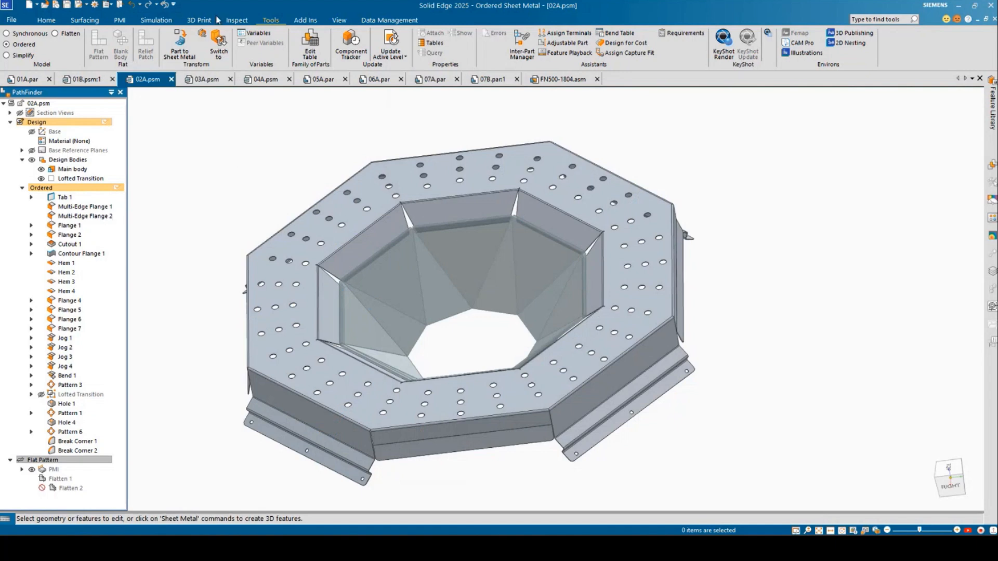
# Inquire the bend across the front side wall with the type set to Bends Only, enlarging the report to read its gage data.
pyautogui.click(236, 20)
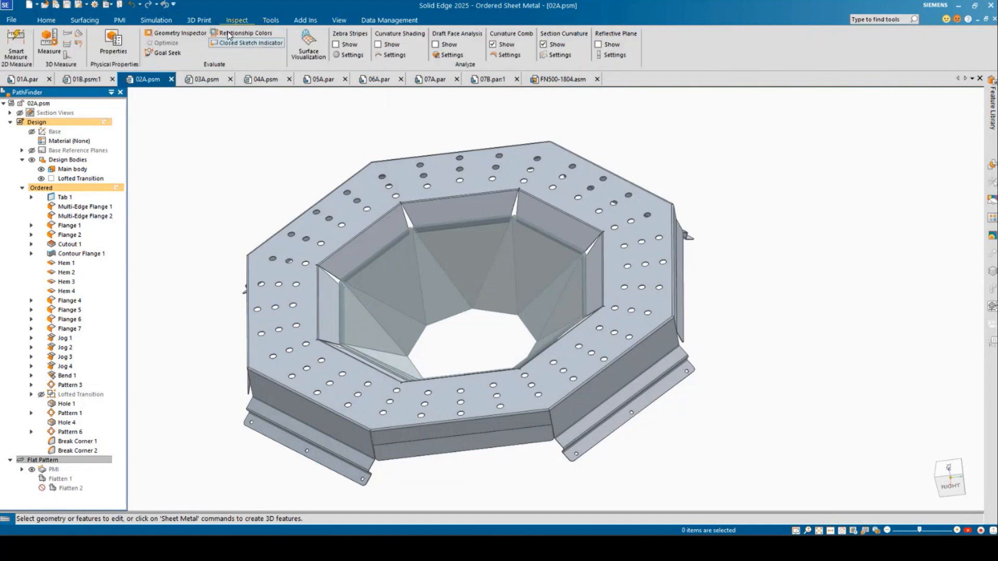
pyautogui.click(79, 45)
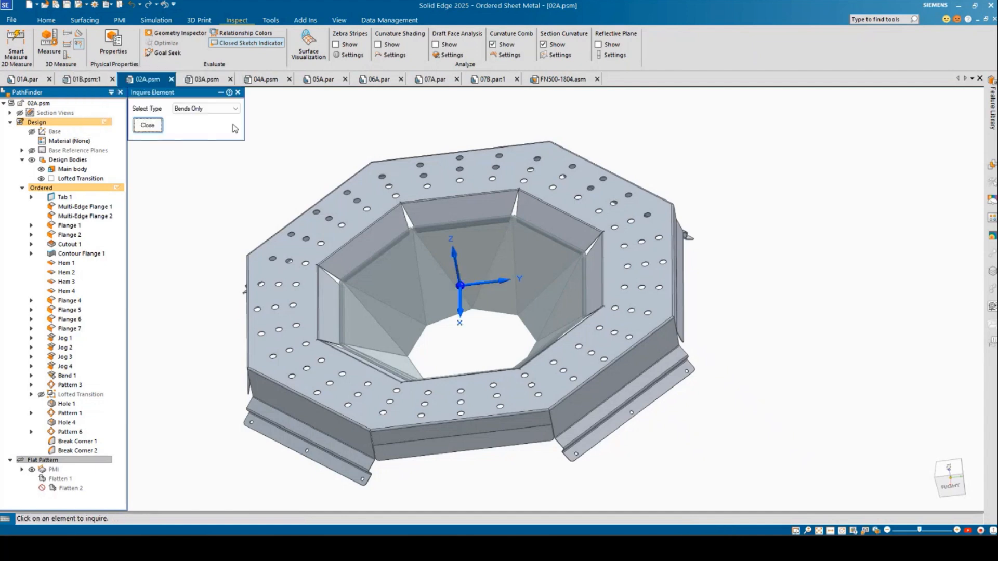
pyautogui.click(237, 109)
pyautogui.click(195, 146)
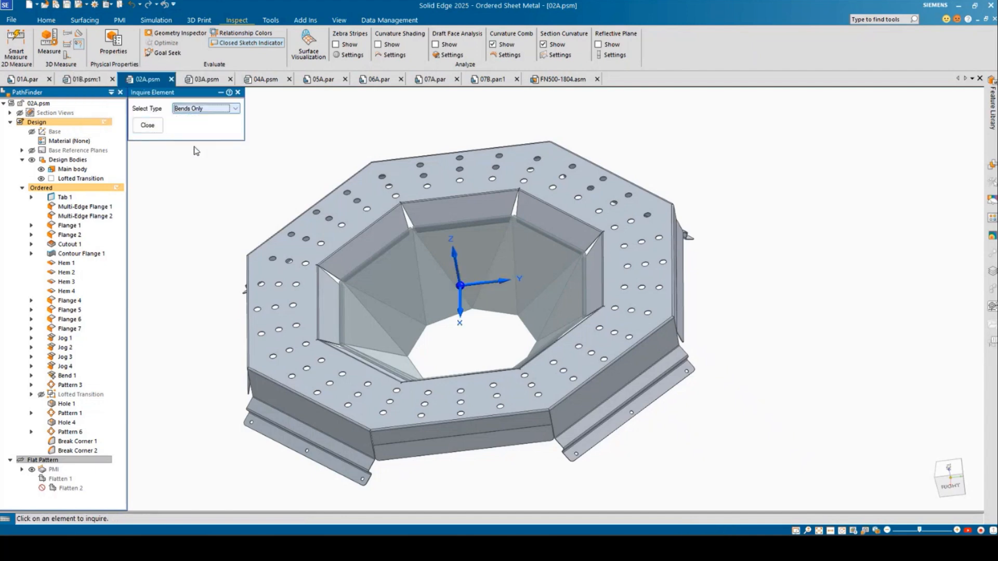
pyautogui.click(439, 439)
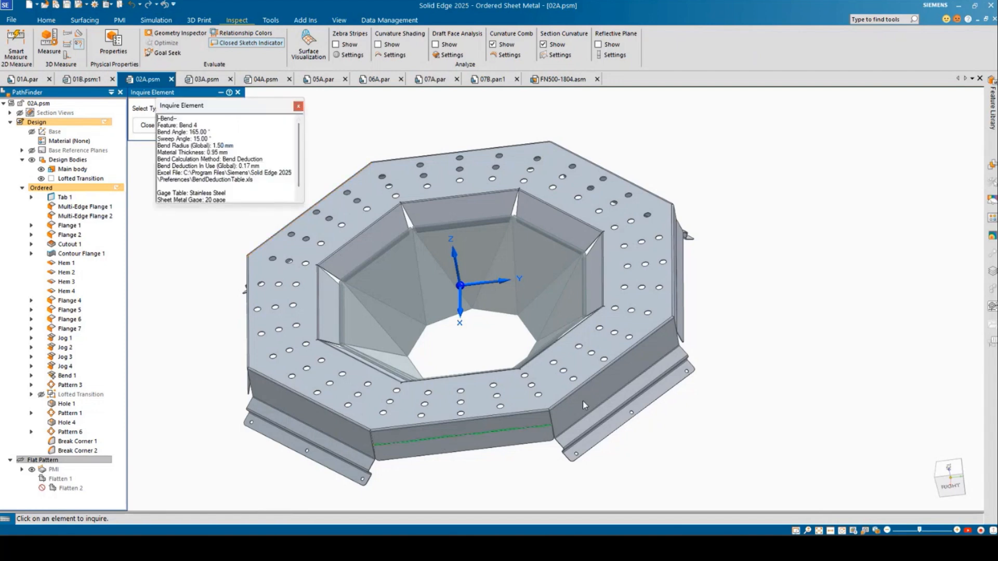
pyautogui.moveTo(303, 202); pyautogui.dragTo(329, 231)
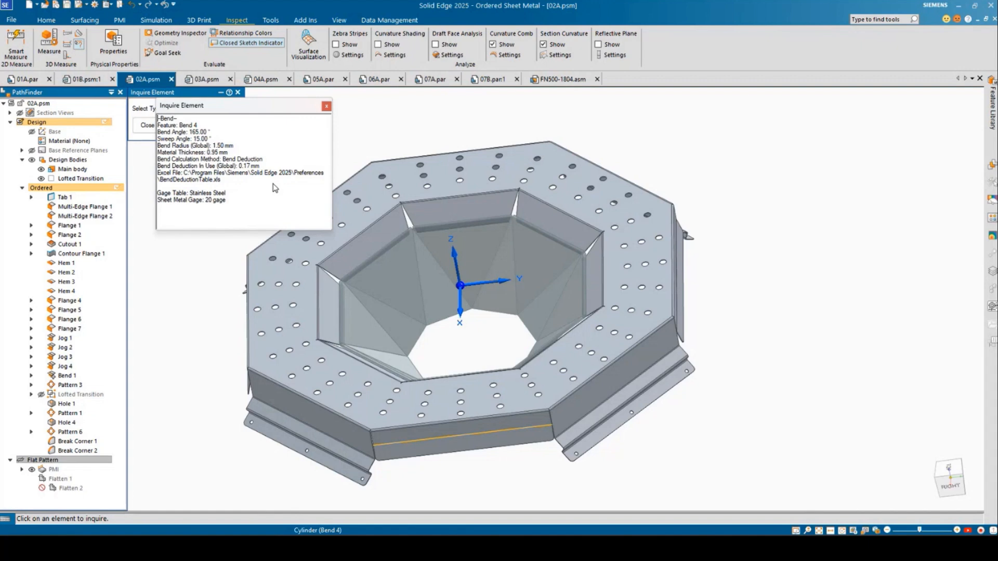
# Close the inquiry report and review the Stainless Steel sheet of BendDeductionTable.xls in Excel from the material's gage properties.
pyautogui.click(326, 107)
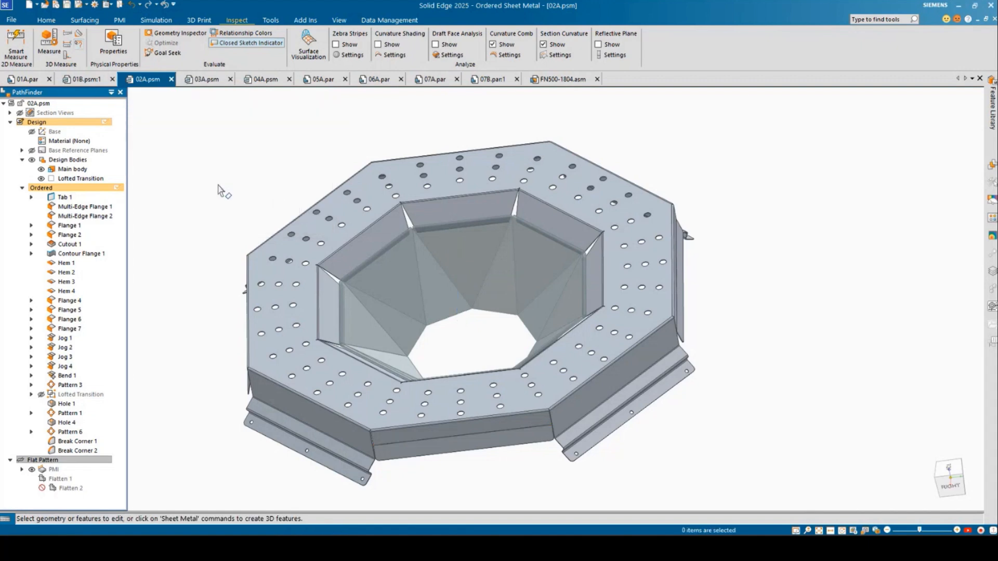
pyautogui.moveTo(209, 170)
pyautogui.mouseDown(button='middle')
pyautogui.moveTo(217, 154)
pyautogui.moveTo(223, 162)
pyautogui.mouseUp(button='middle')
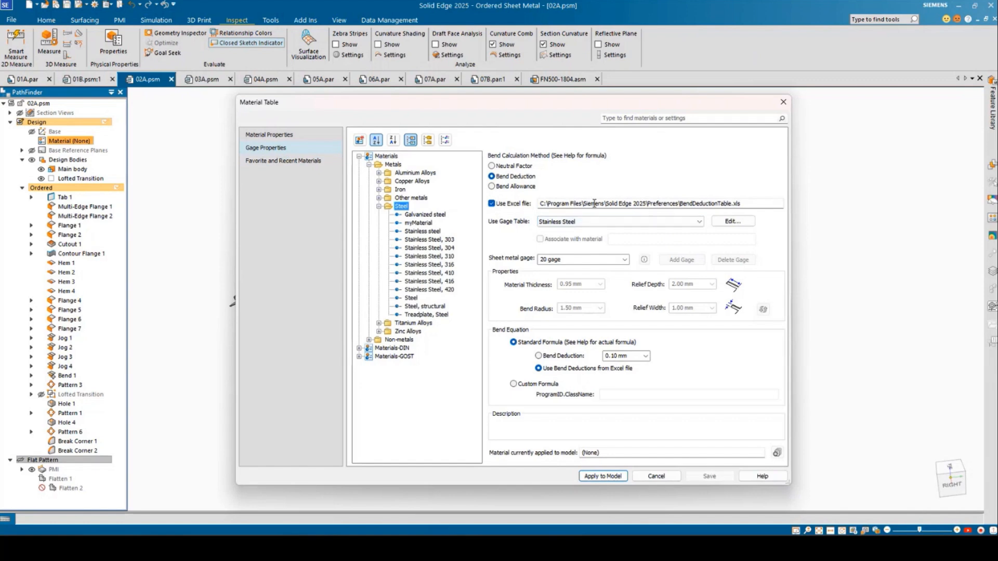
pyautogui.click(737, 226)
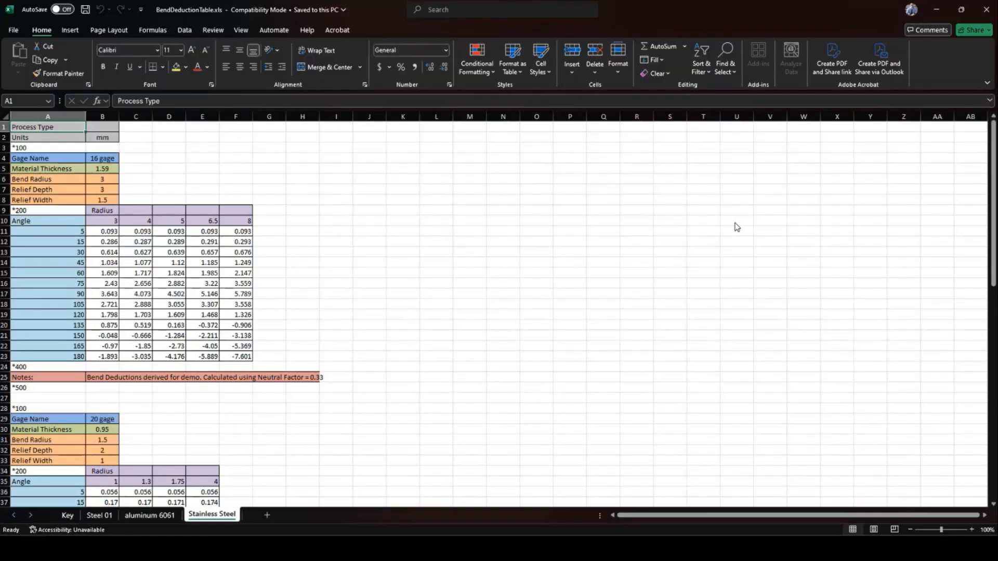
pyautogui.click(168, 304)
pyautogui.scroll(-8, 203, 296)
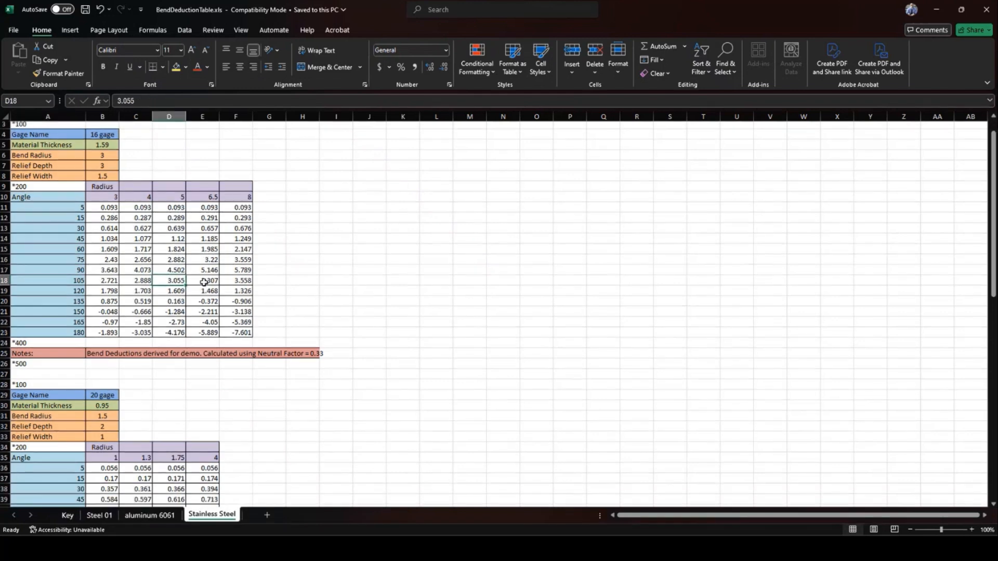
pyautogui.scroll(8, 237, 309)
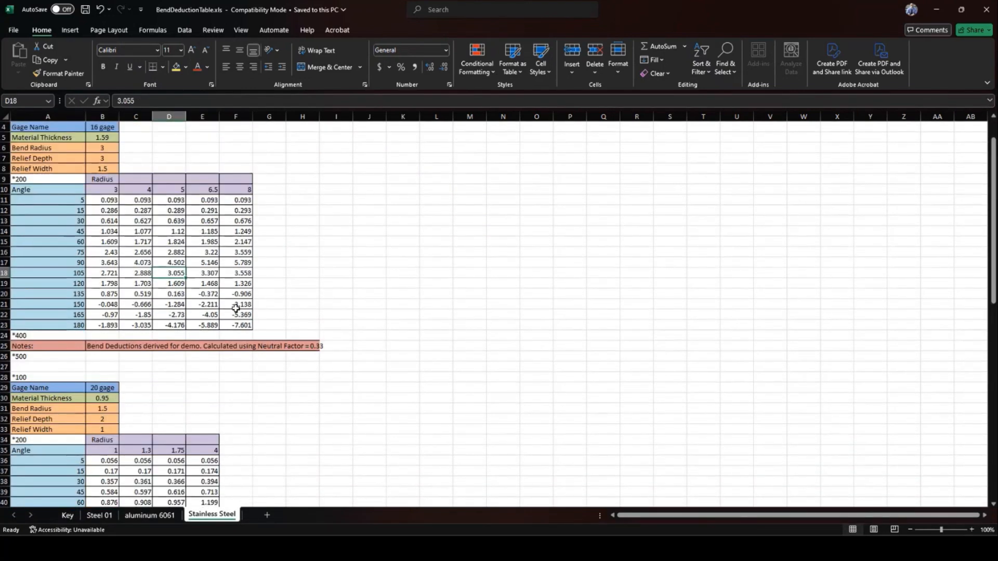
pyautogui.click(275, 272)
pyautogui.click(986, 10)
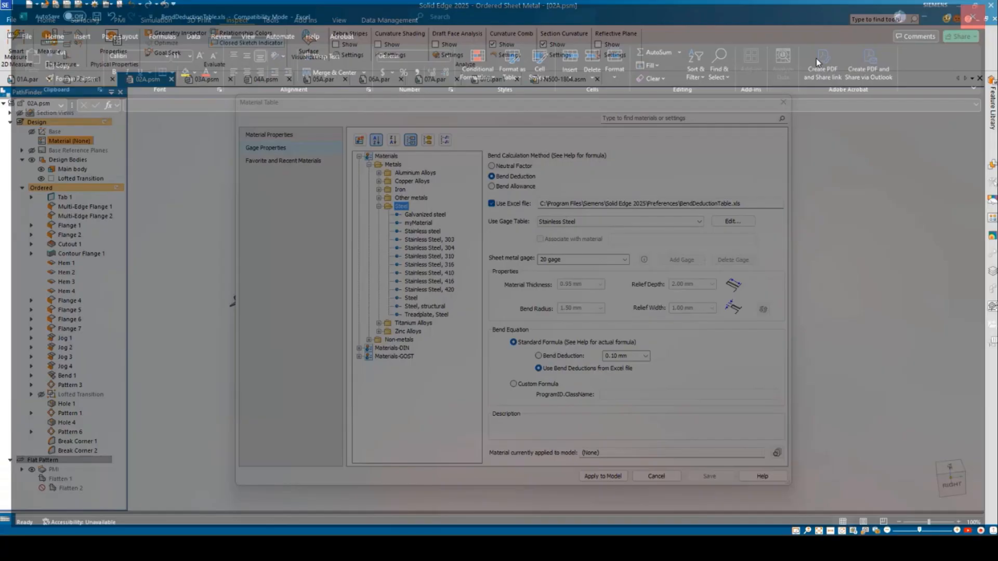
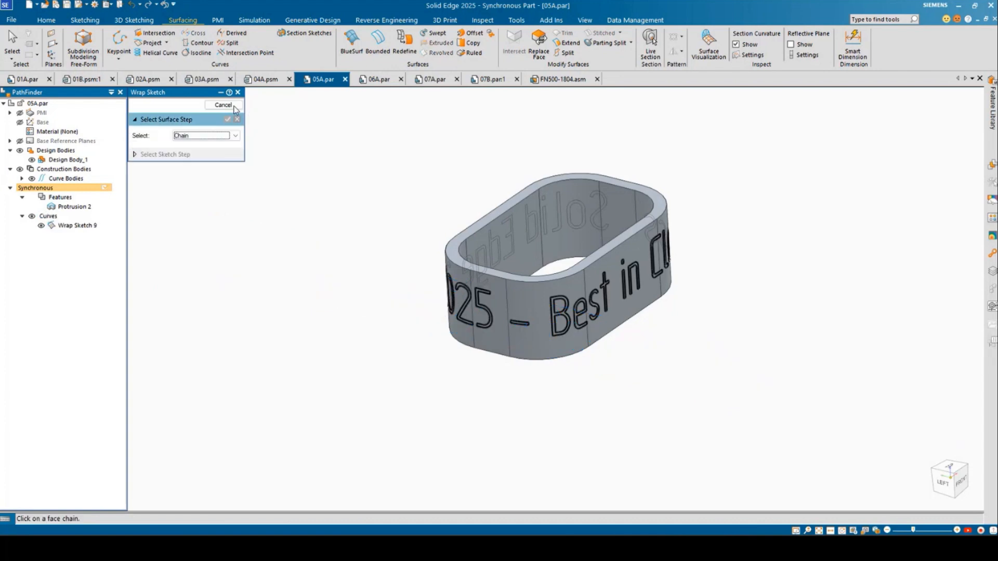
# Toggle the display of Wrap Sketch 9 off and on to check the wrapped text around the ring.
pyautogui.click(41, 226)
pyautogui.click(42, 226)
pyautogui.moveTo(450, 227); pyautogui.dragTo(434, 216, button='middle')
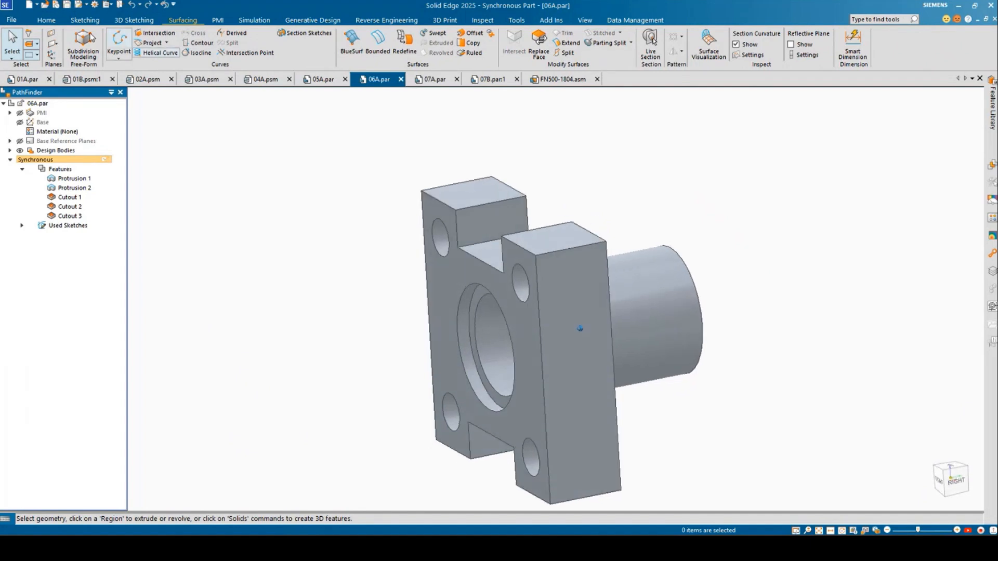
# Try a 2 mm round on the plate's fence-selected front edges and corners with the Edge/Corner selection type, and undo it.
pyautogui.click(46, 20)
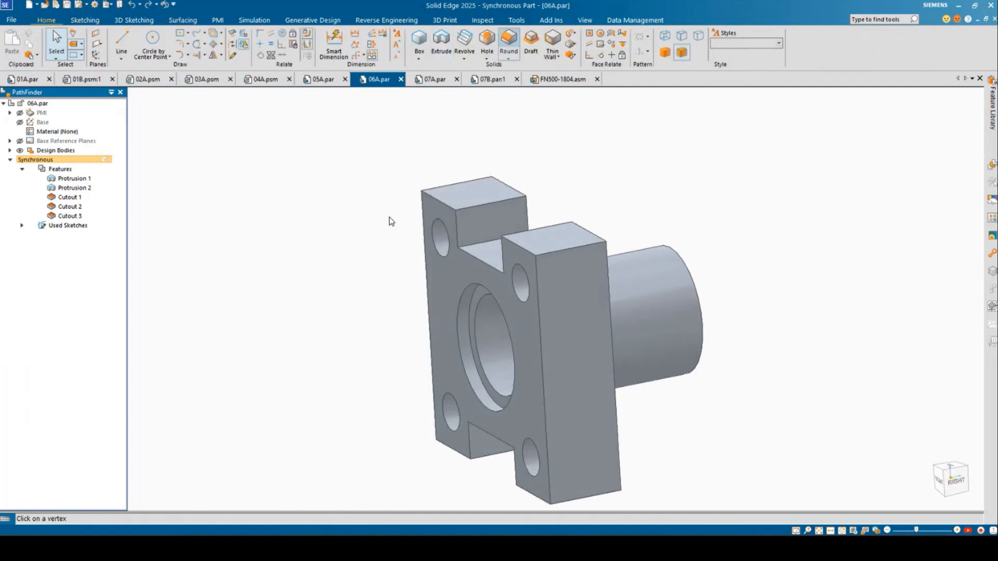
pyautogui.click(235, 148)
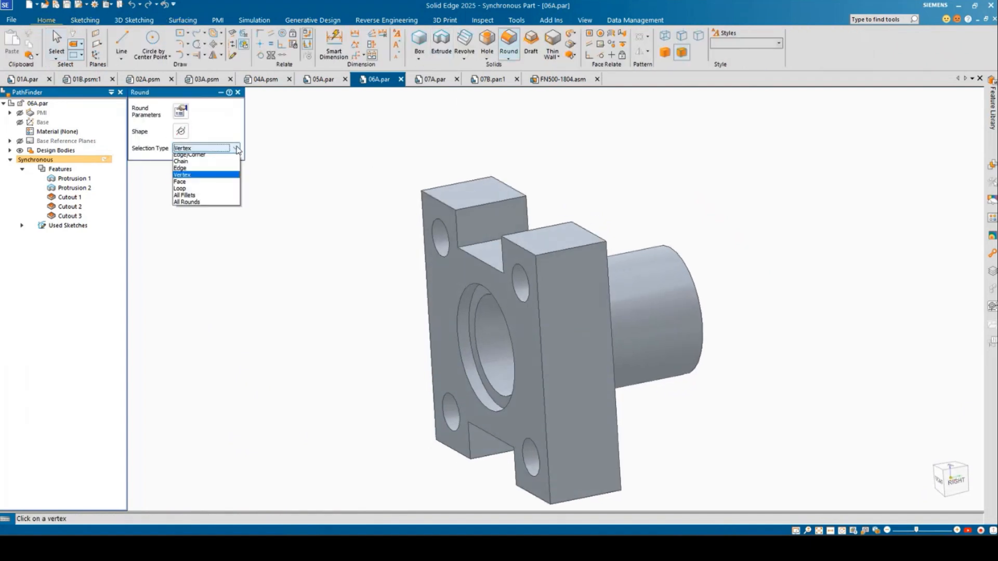
pyautogui.click(197, 155)
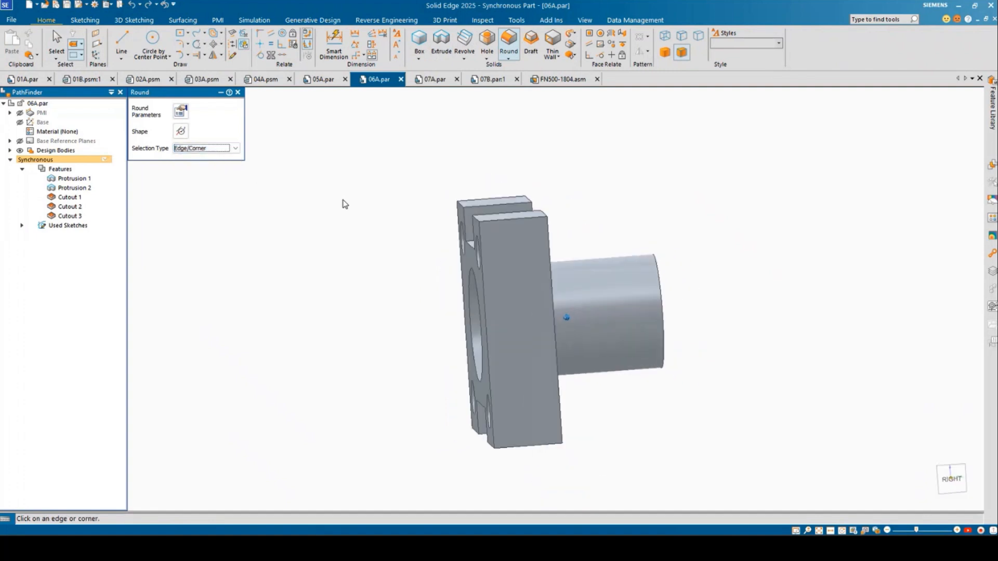
pyautogui.moveTo(419, 179); pyautogui.dragTo(516, 479)
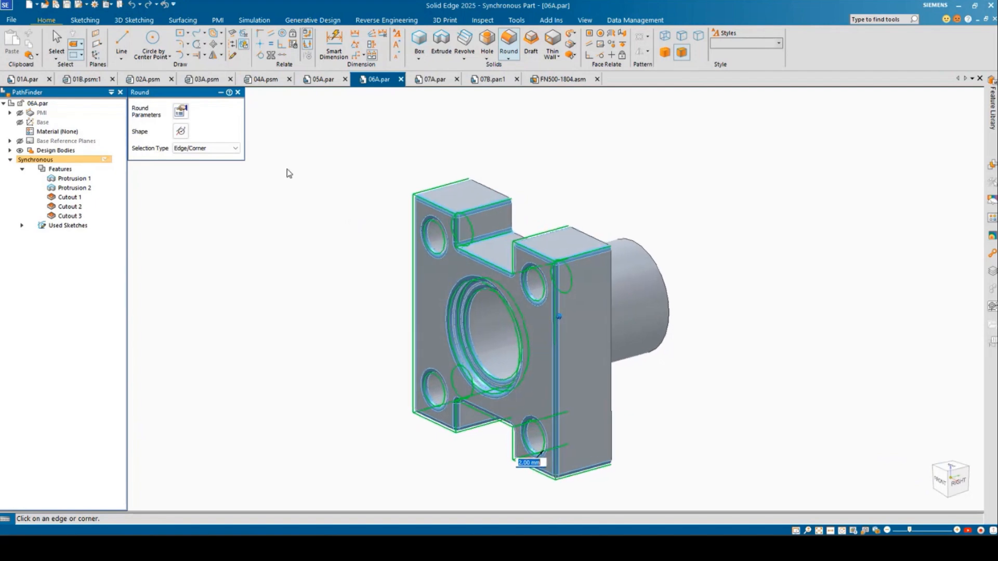
pyautogui.rightClick(322, 209)
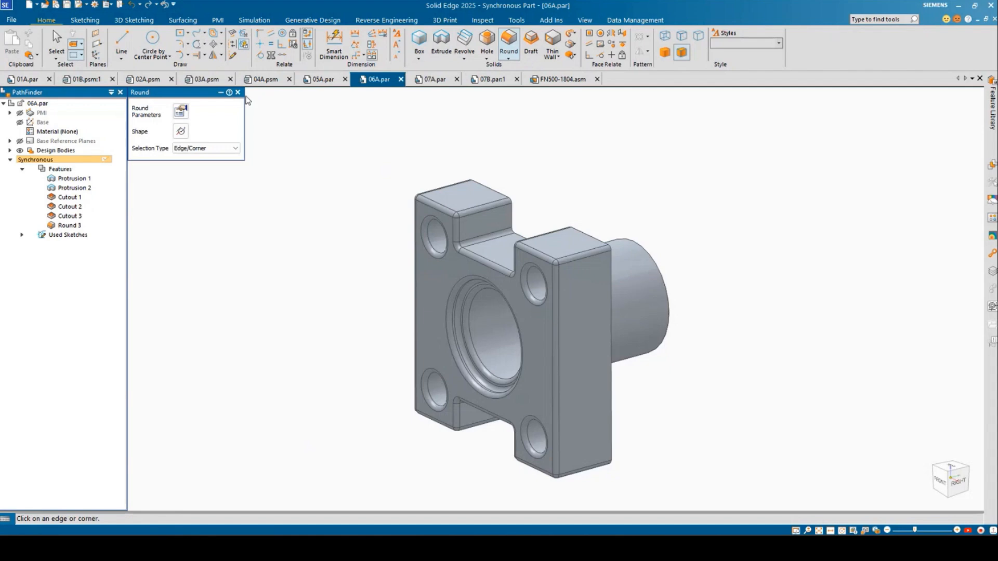
pyautogui.press('Escape')
pyautogui.click(131, 6)
# Try a 2 mm round on the plate's fence-selected front edges with the Edge selection type, and undo it.
pyautogui.click(515, 42)
pyautogui.click(235, 149)
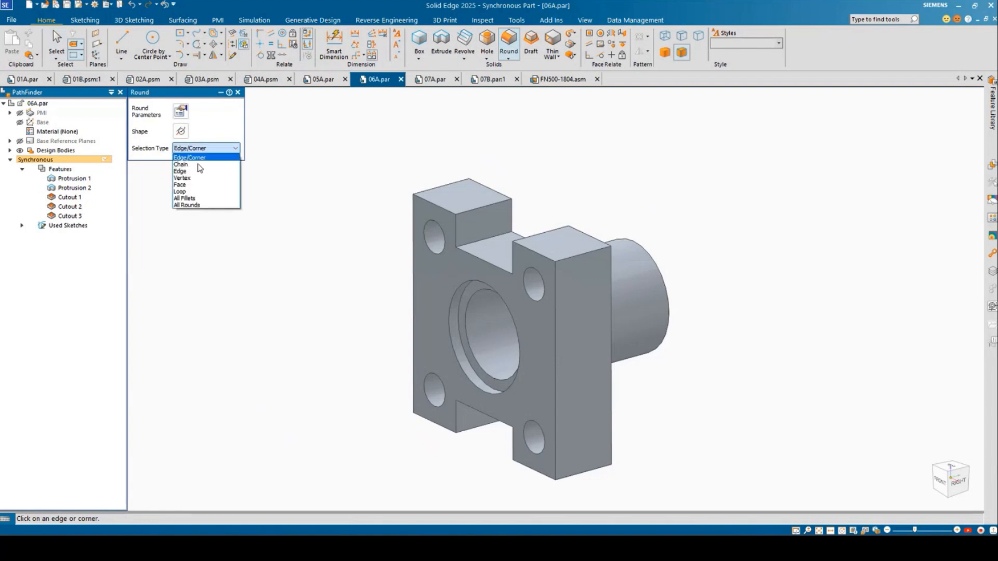
pyautogui.click(180, 163)
pyautogui.hotkey('ctrl', 'r')
pyautogui.moveTo(453, 152); pyautogui.dragTo(538, 468)
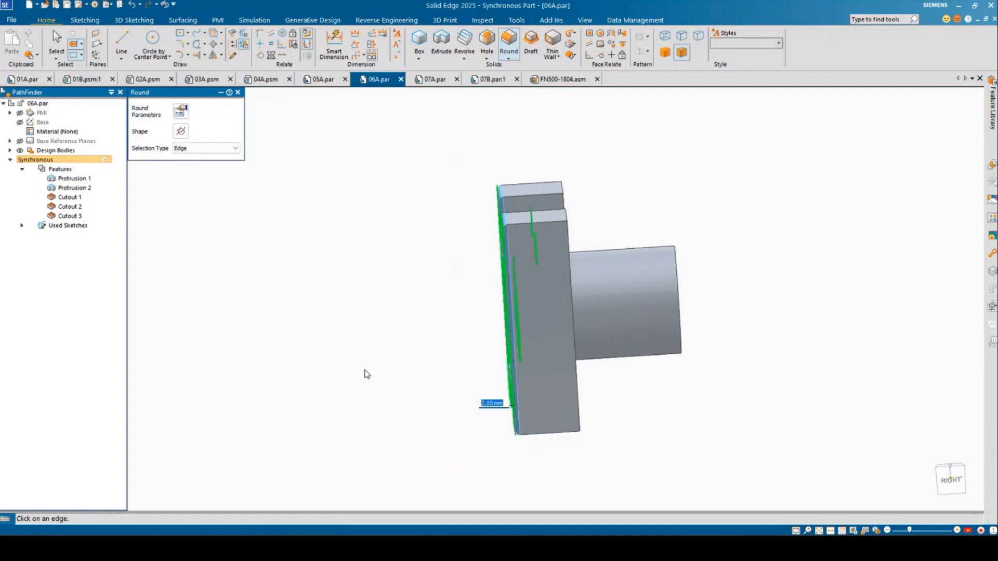
pyautogui.hotkey('ctrl', 'i')
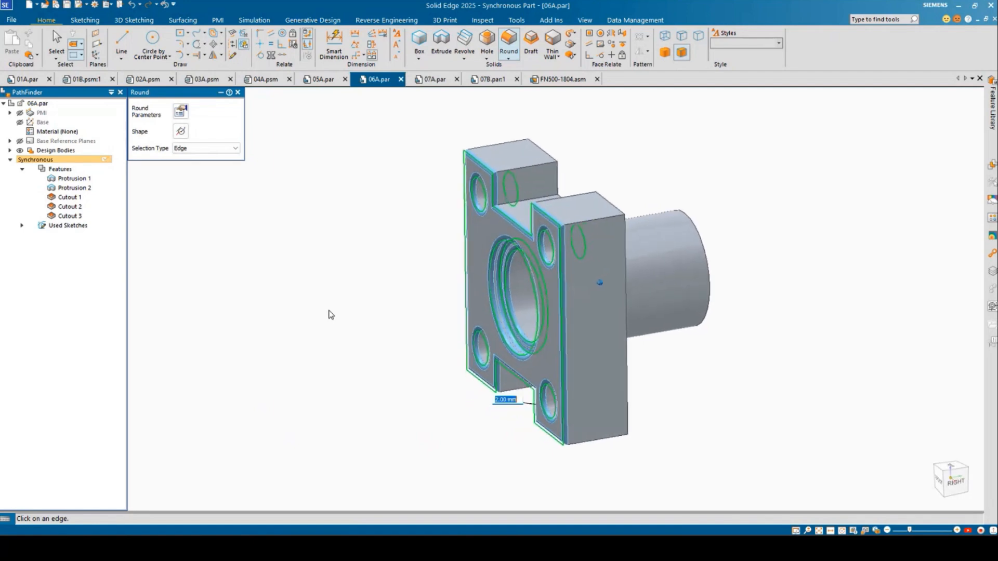
pyautogui.rightClick(323, 251)
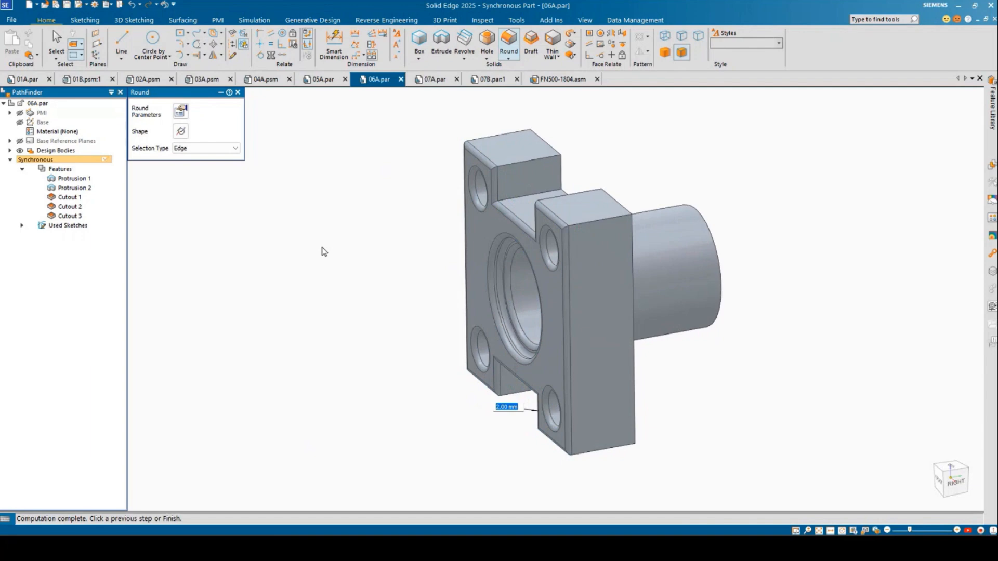
pyautogui.rightClick(322, 252)
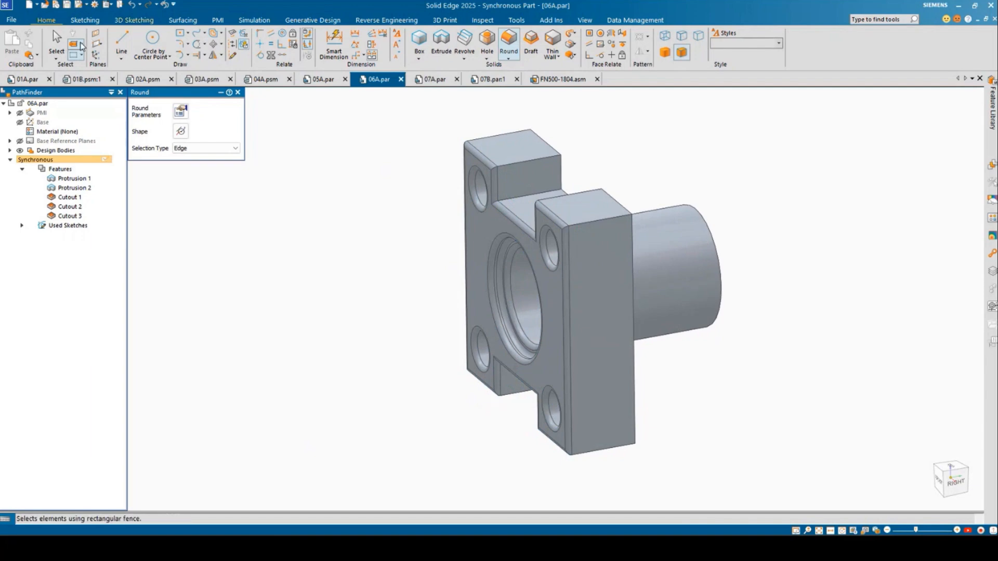
pyautogui.click(132, 5)
# Round the edges meeting at the plate's fence-selected front vertices by 2 mm, using the Vertex selection type.
pyautogui.click(509, 42)
pyautogui.click(227, 149)
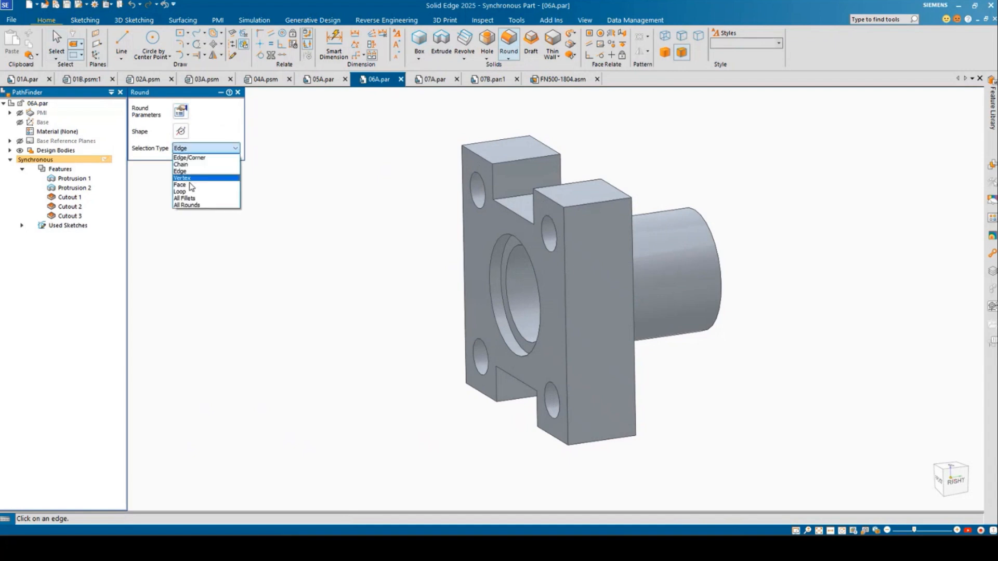
pyautogui.click(182, 170)
pyautogui.moveTo(189, 182); pyautogui.dragTo(472, 156, button='middle')
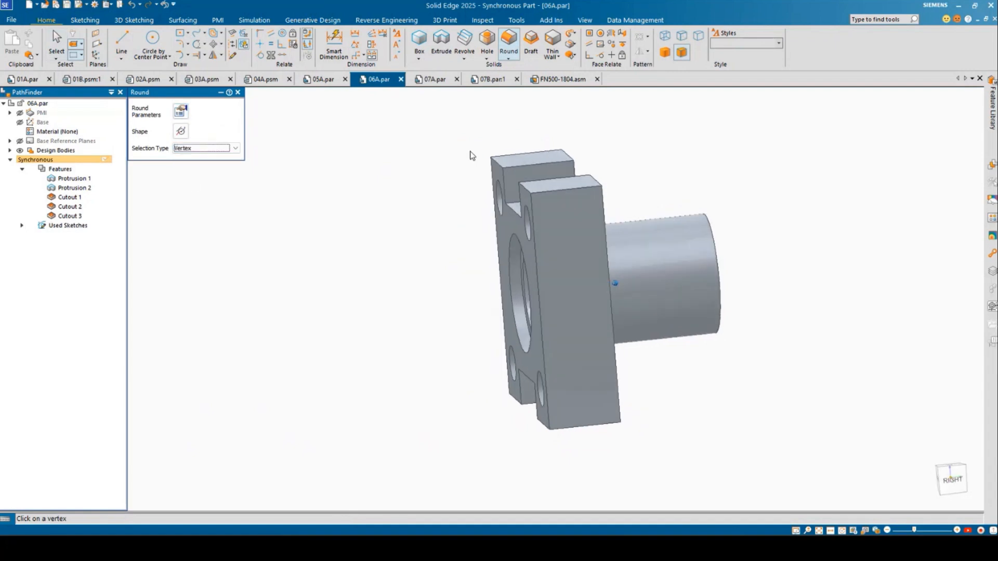
pyautogui.moveTo(471, 160); pyautogui.dragTo(581, 464)
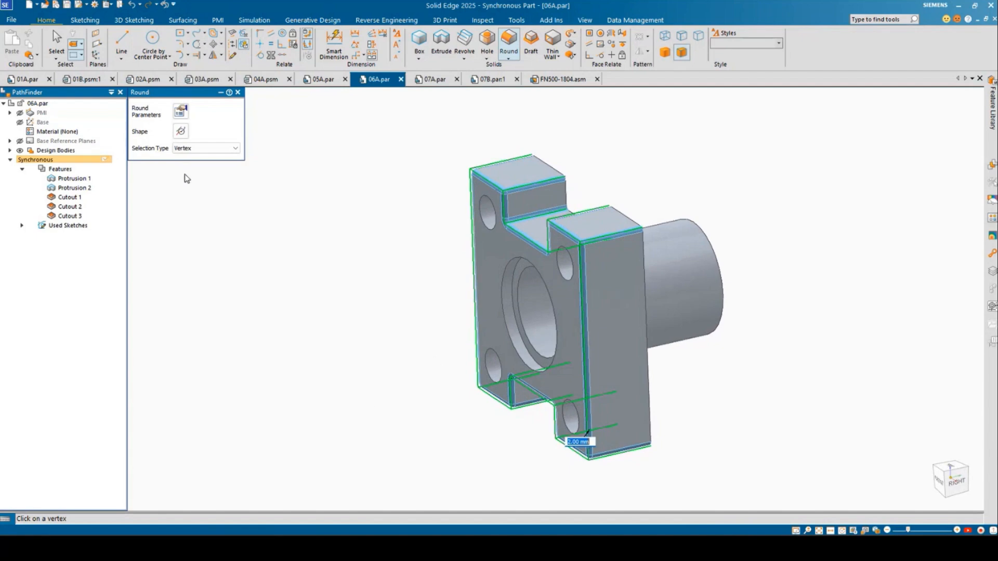
pyautogui.rightClick(352, 289)
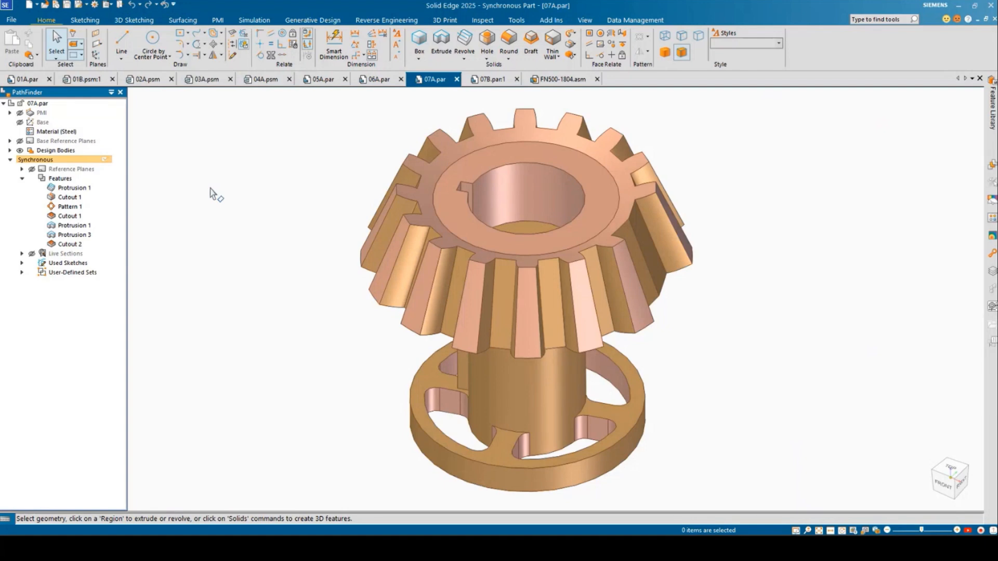
# Fill the gap in the bevel gear's tooth ring with a copy of the adjacent tooth, rotated about the bore centre.
pyautogui.moveTo(296, 237); pyautogui.dragTo(613, 272, button='middle')
pyautogui.scroll(4, 596, 293)
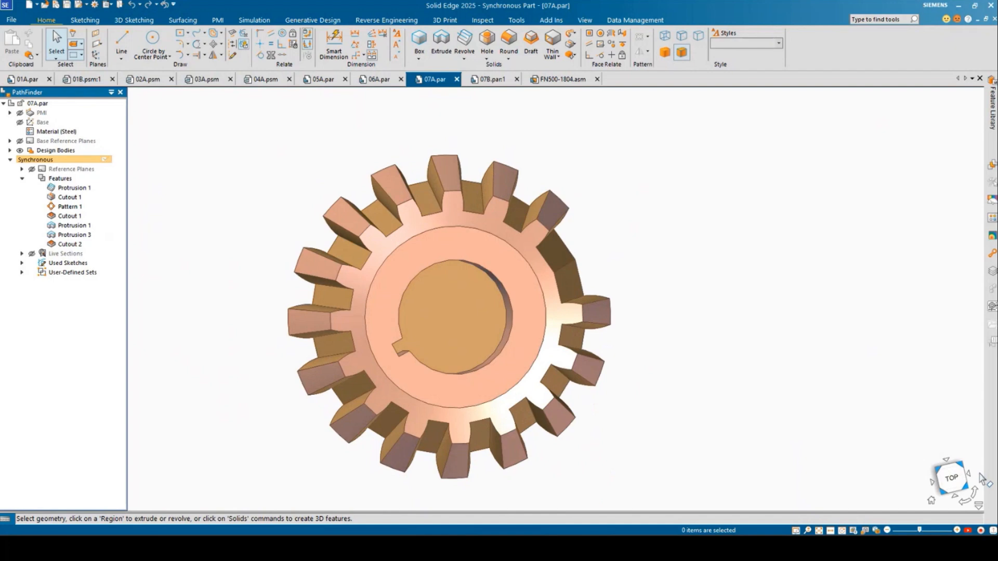
pyautogui.click(952, 477)
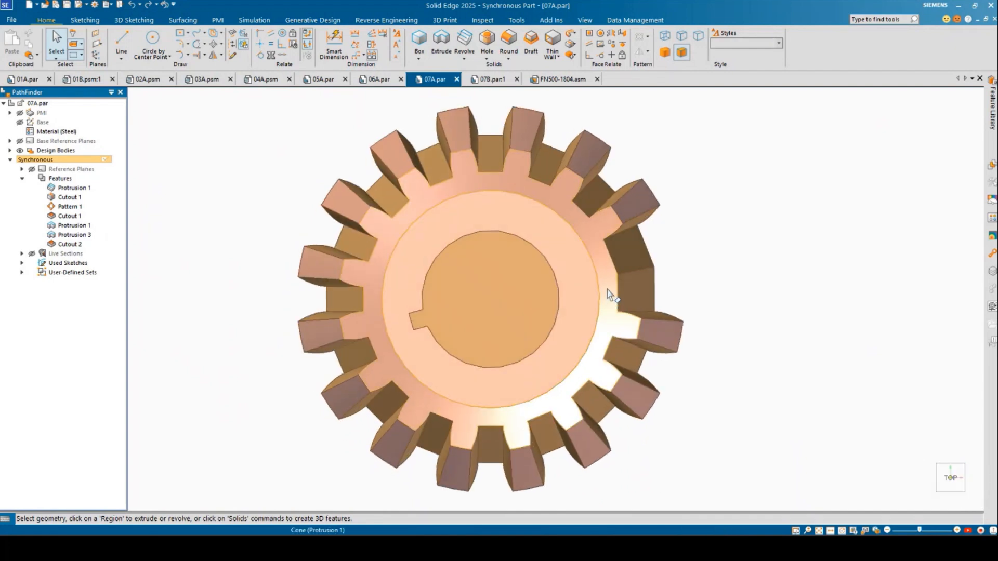
pyautogui.moveTo(679, 362); pyautogui.dragTo(704, 361)
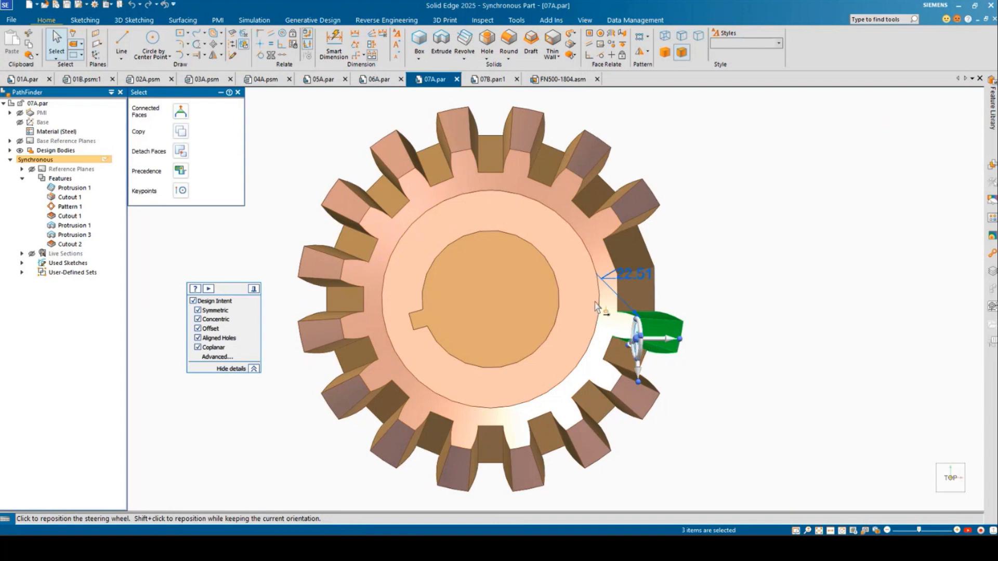
pyautogui.click(638, 338)
pyautogui.click(530, 245)
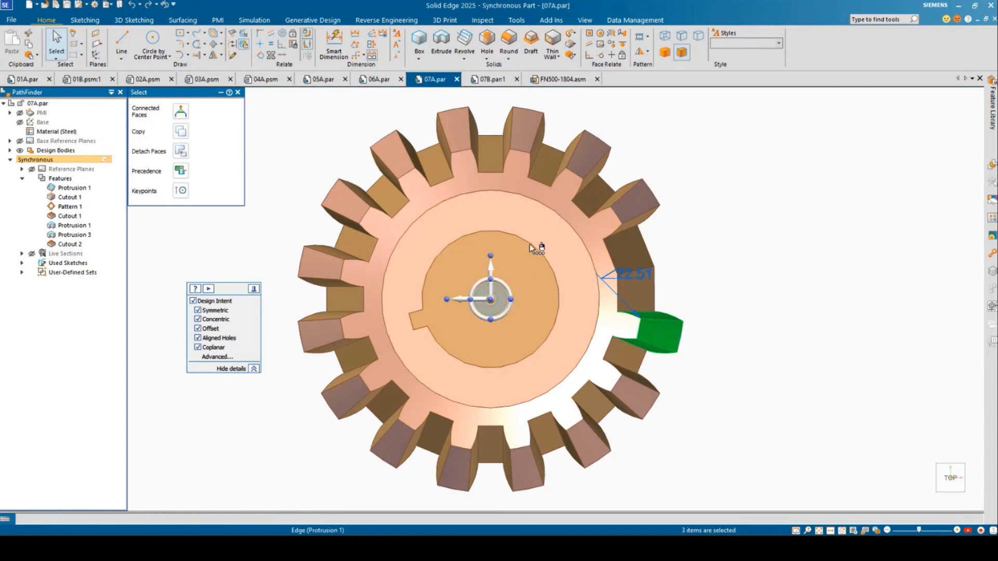
pyautogui.click(181, 132)
pyautogui.click(507, 324)
pyautogui.click(544, 289)
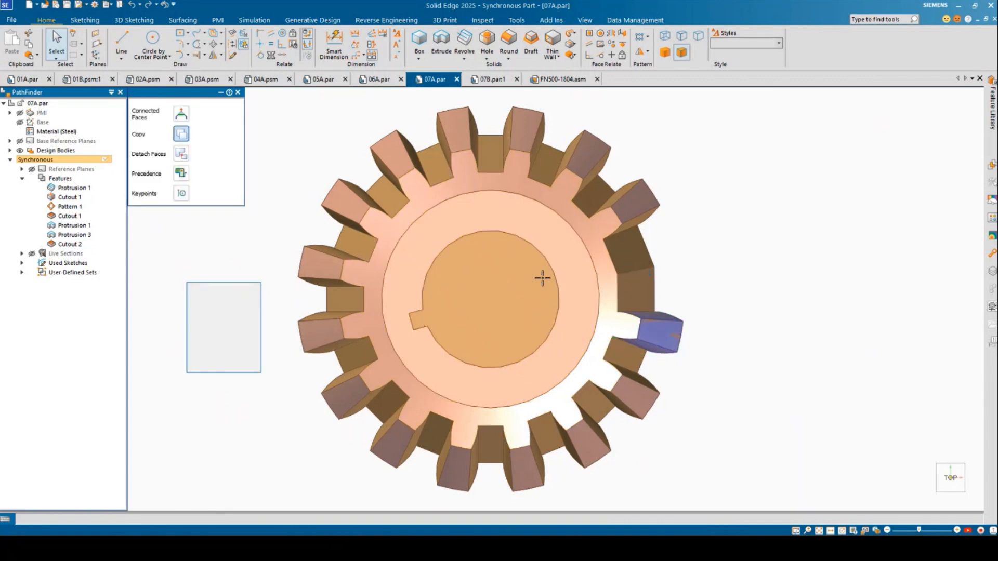
pyautogui.click(532, 255)
pyautogui.press('Return')
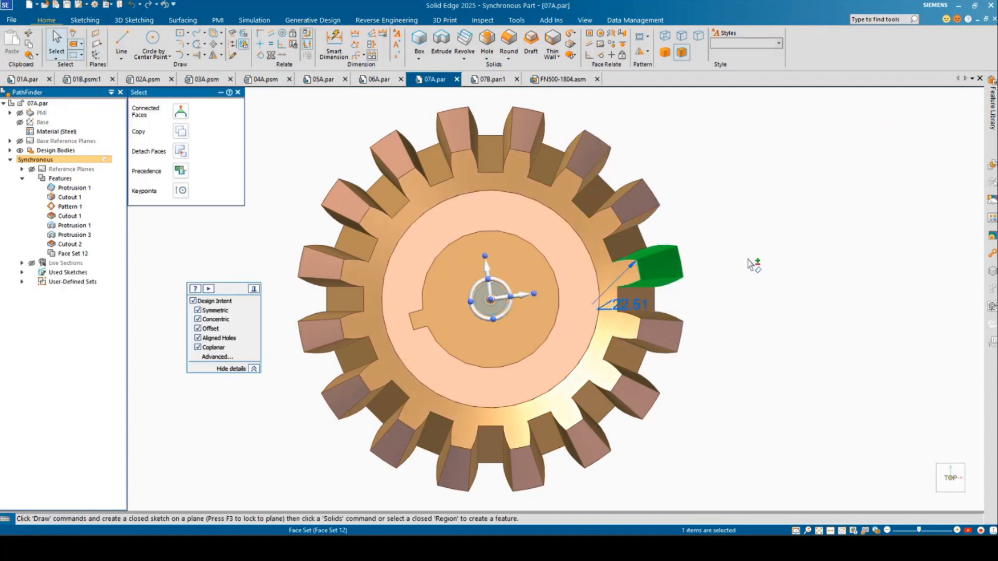
pyautogui.click(741, 307)
pyautogui.moveTo(742, 307); pyautogui.dragTo(713, 240, button='middle')
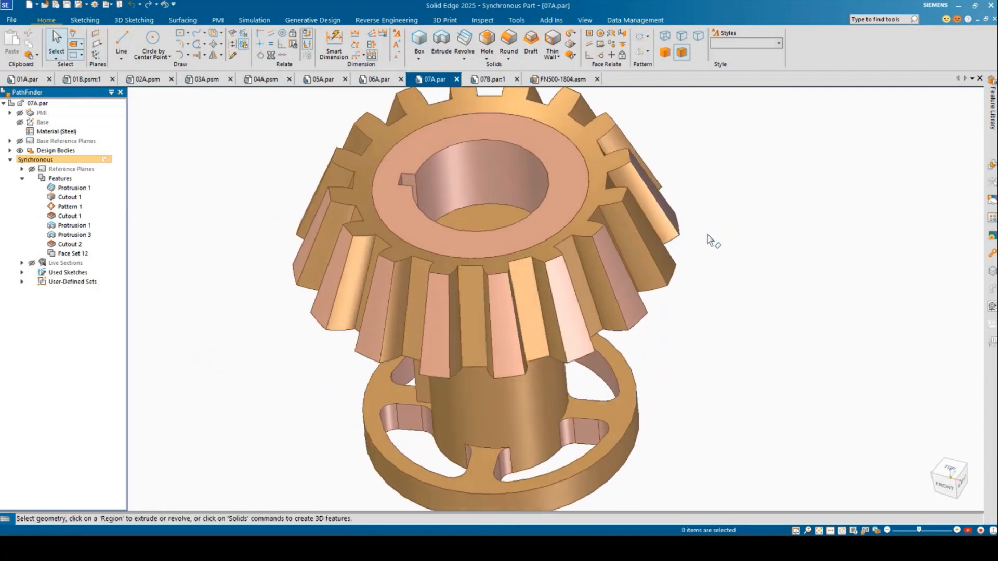
# Create a copy of the bore's keyway cutout rotated 180° about the bore centre.
pyautogui.click(947, 471)
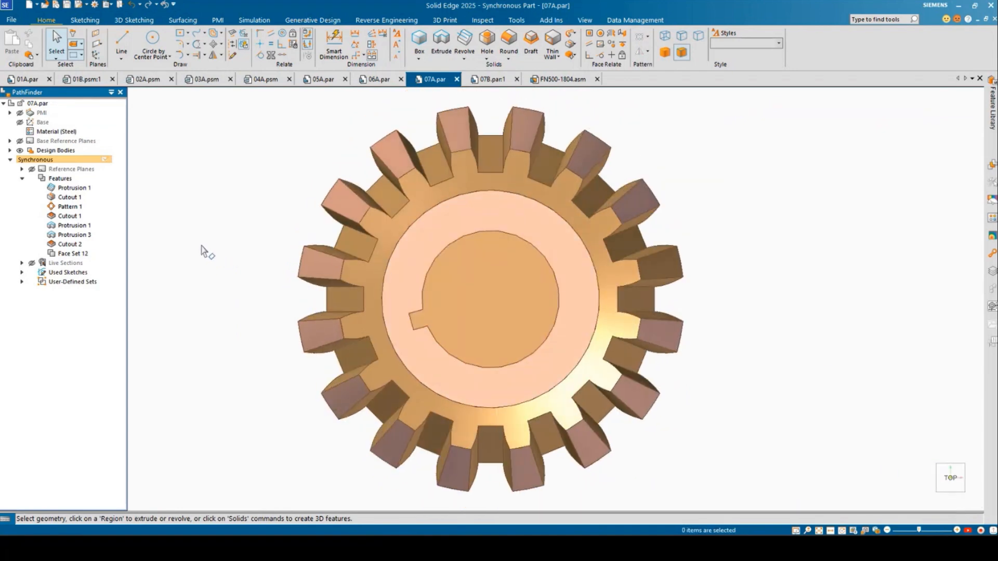
pyautogui.click(71, 245)
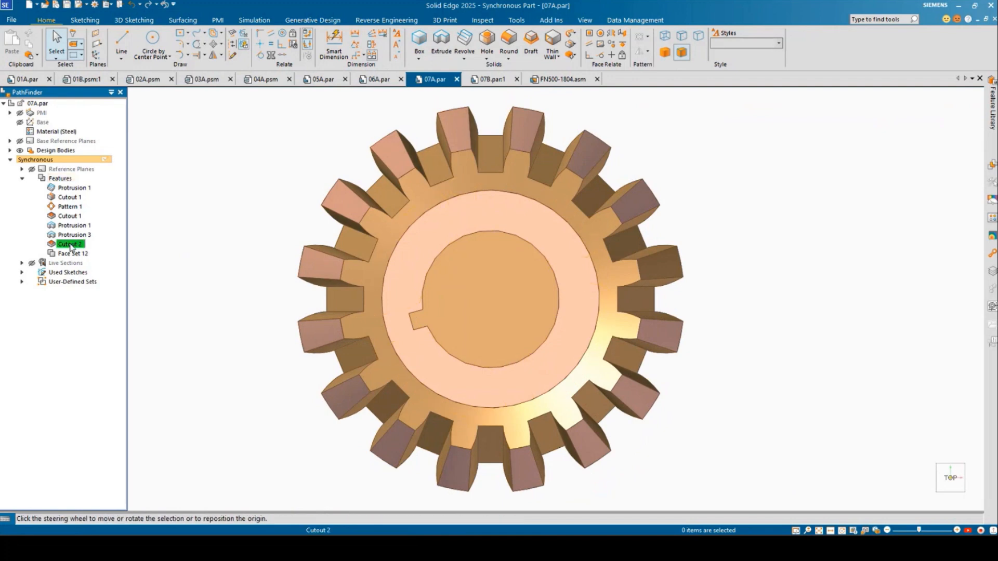
pyautogui.click(67, 216)
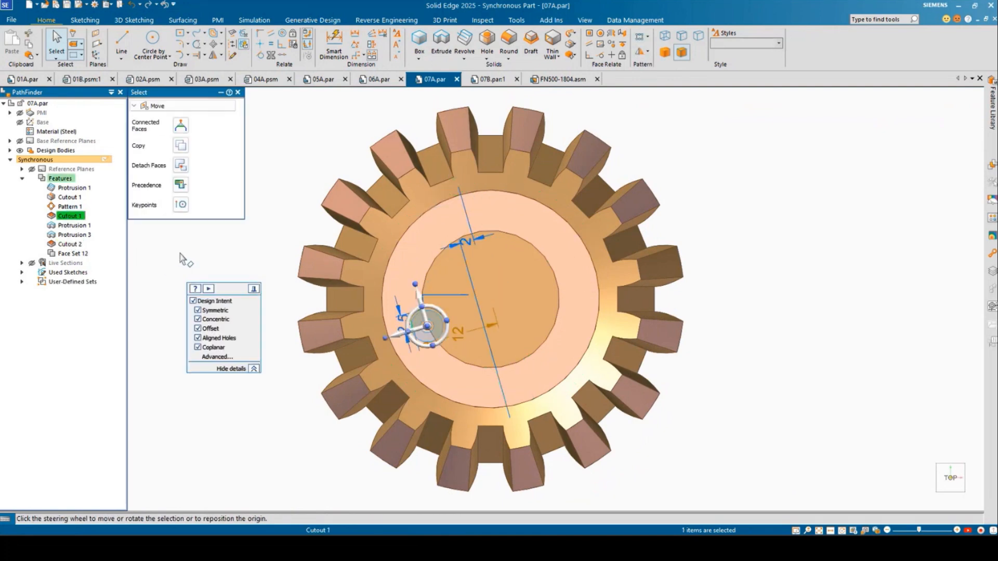
pyautogui.click(428, 325)
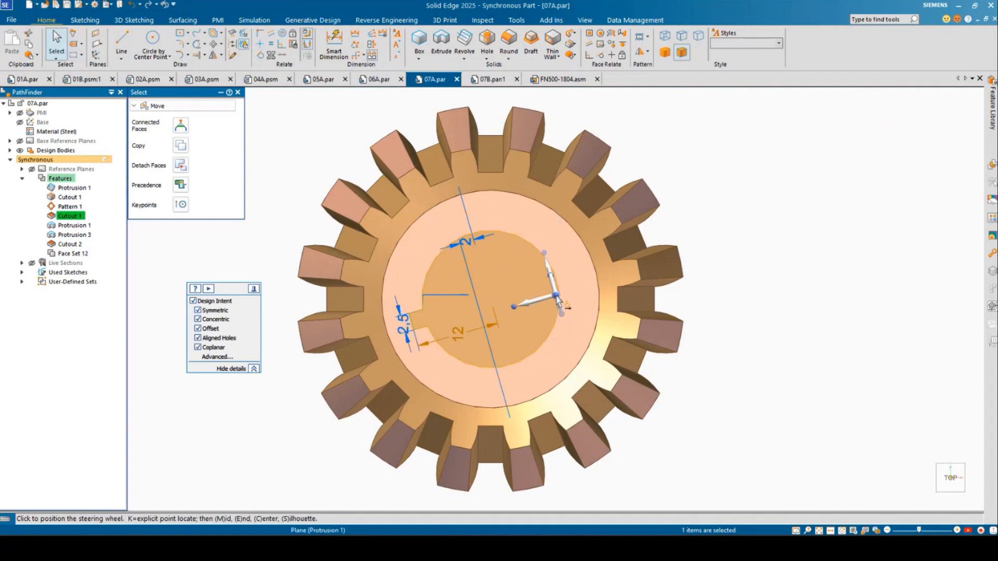
pyautogui.click(561, 306)
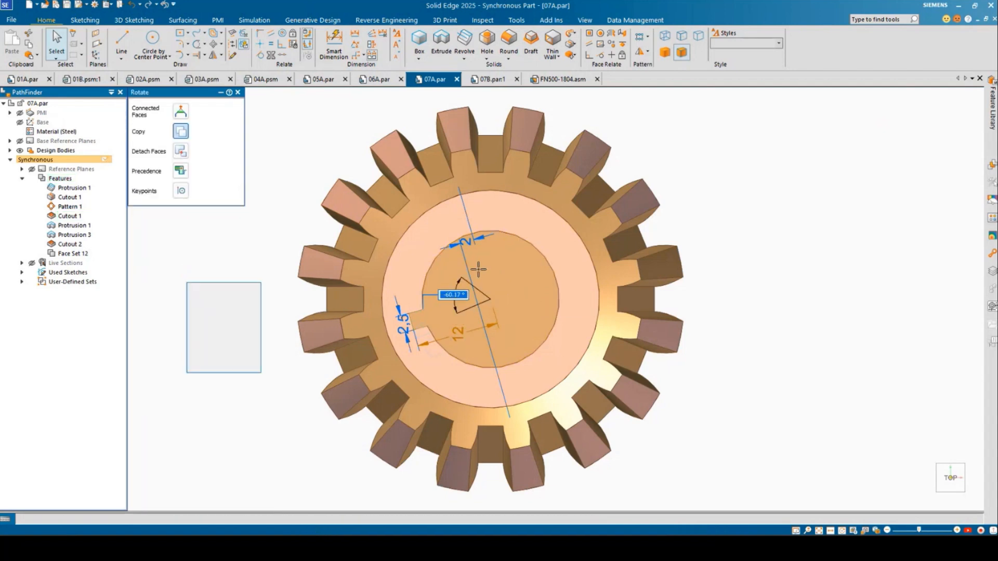
pyautogui.write('180')
pyautogui.press('Return')
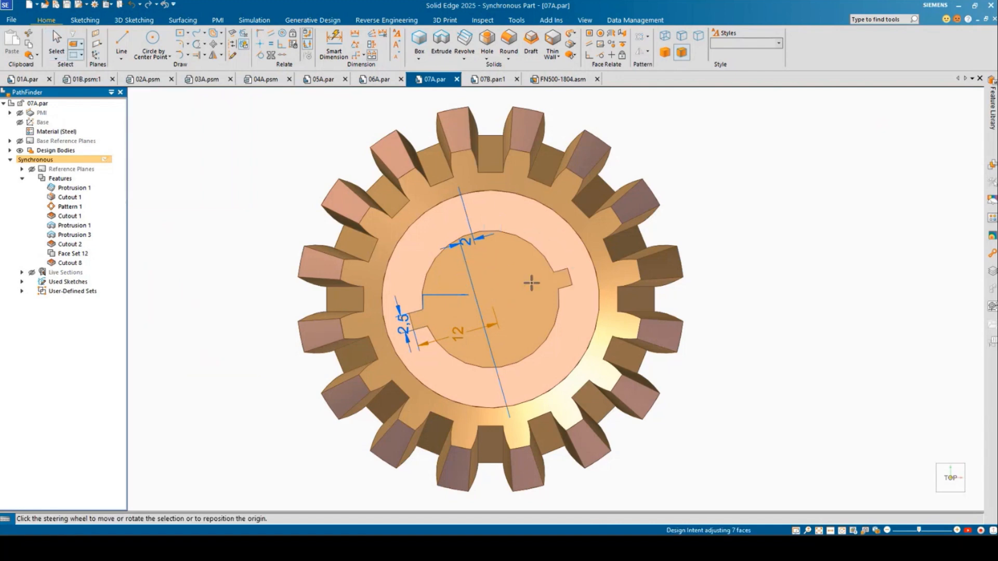
pyautogui.click(819, 260)
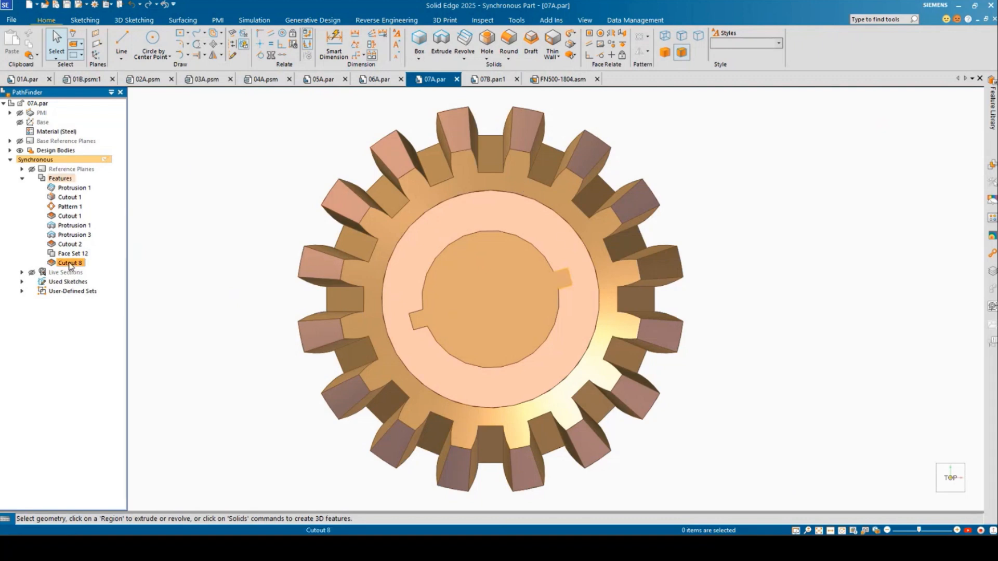
pyautogui.moveTo(206, 291); pyautogui.dragTo(201, 193, button='middle')
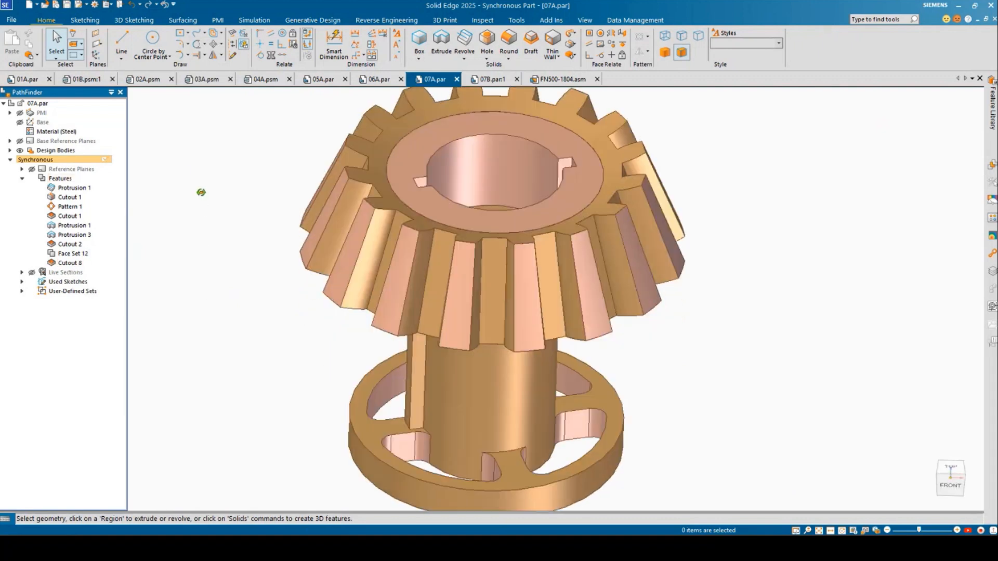
pyautogui.scroll(-3, 203, 200)
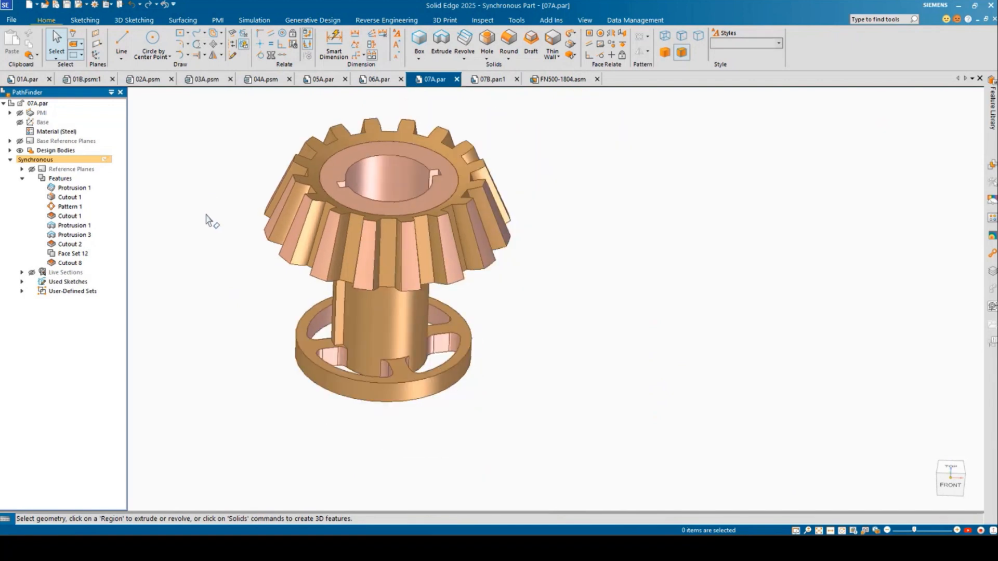
pyautogui.scroll(5, 296, 265)
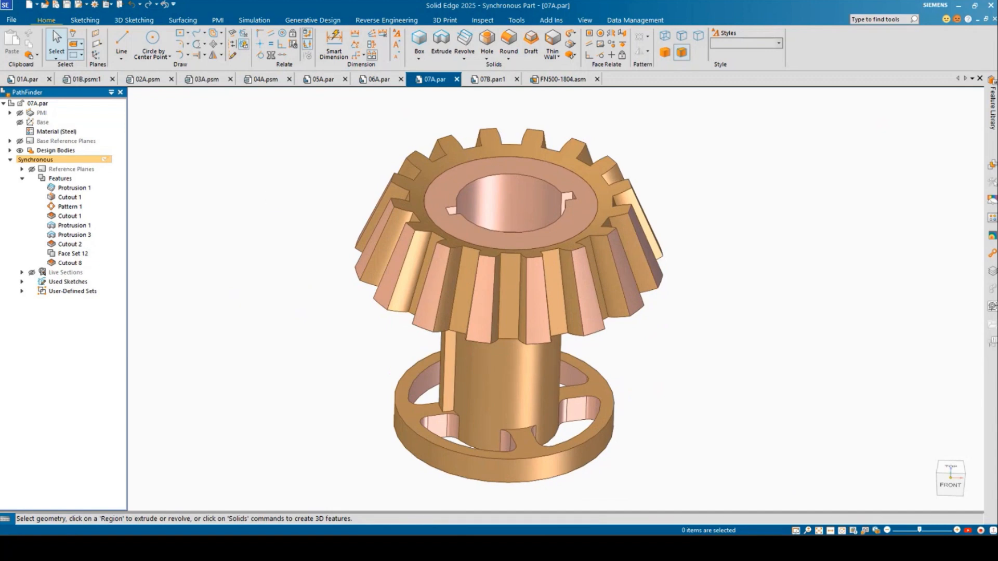
# In 07B.par, copy the two 8 mm holes of the upper flange 40 mm across to its two empty corners.
pyautogui.hotkey('ctrl', 'Tab')
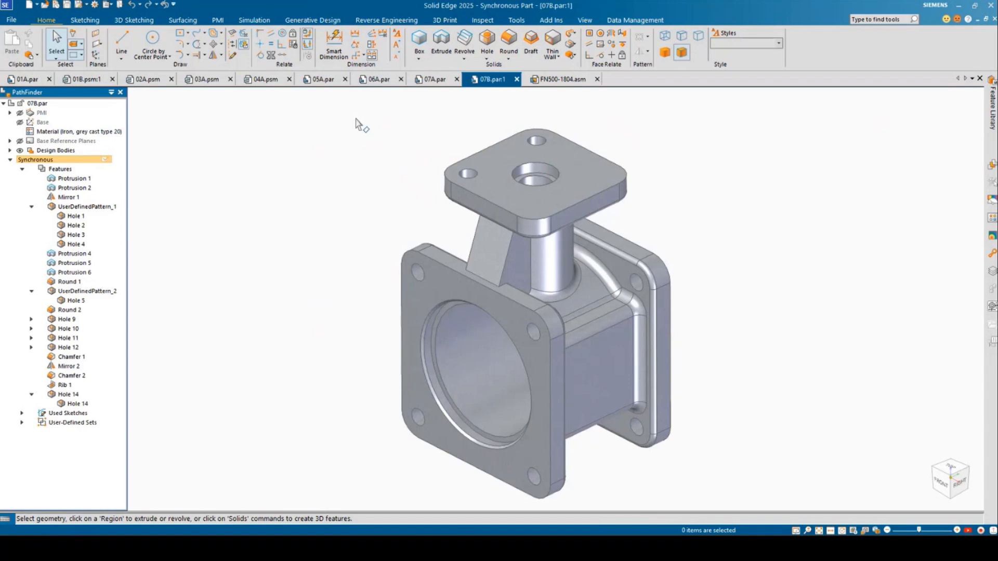
pyautogui.moveTo(350, 161)
pyautogui.mouseDown(button='middle')
pyautogui.moveTo(365, 180)
pyautogui.moveTo(327, 220)
pyautogui.moveTo(357, 158)
pyautogui.moveTo(345, 155)
pyautogui.mouseUp(button='middle')
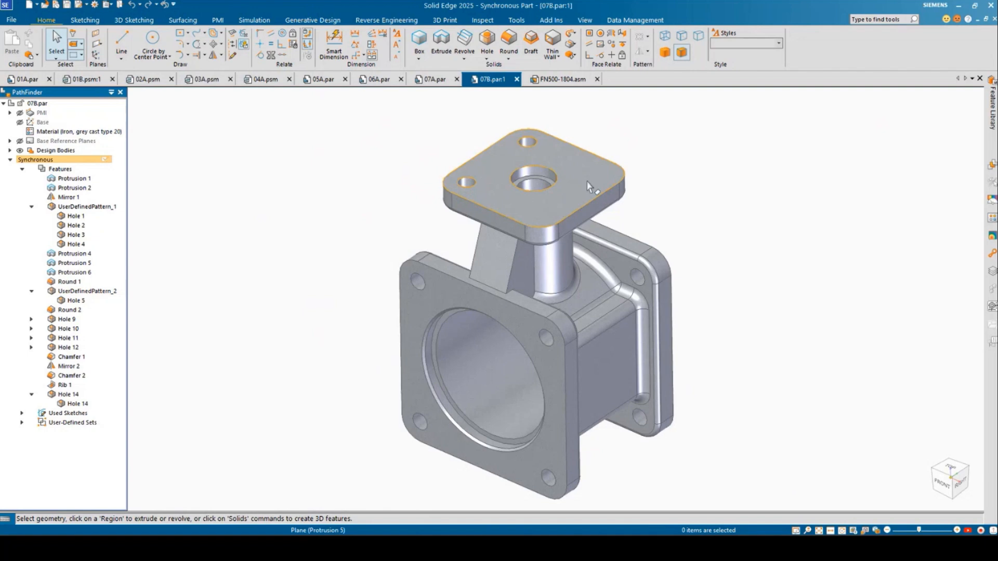
pyautogui.moveTo(691, 248); pyautogui.dragTo(654, 242, button='middle')
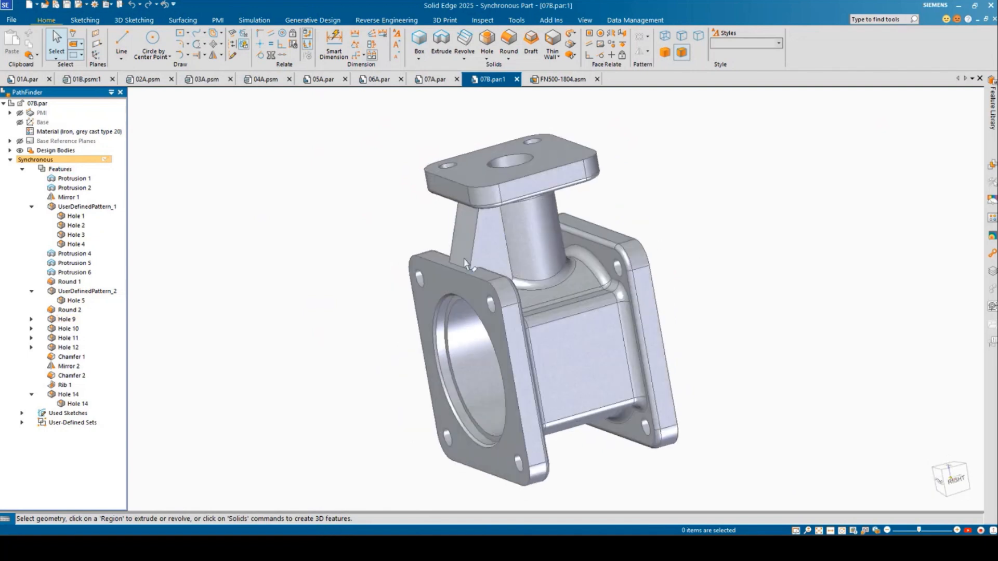
pyautogui.moveTo(498, 250); pyautogui.dragTo(525, 263, button='middle')
pyautogui.click(950, 469)
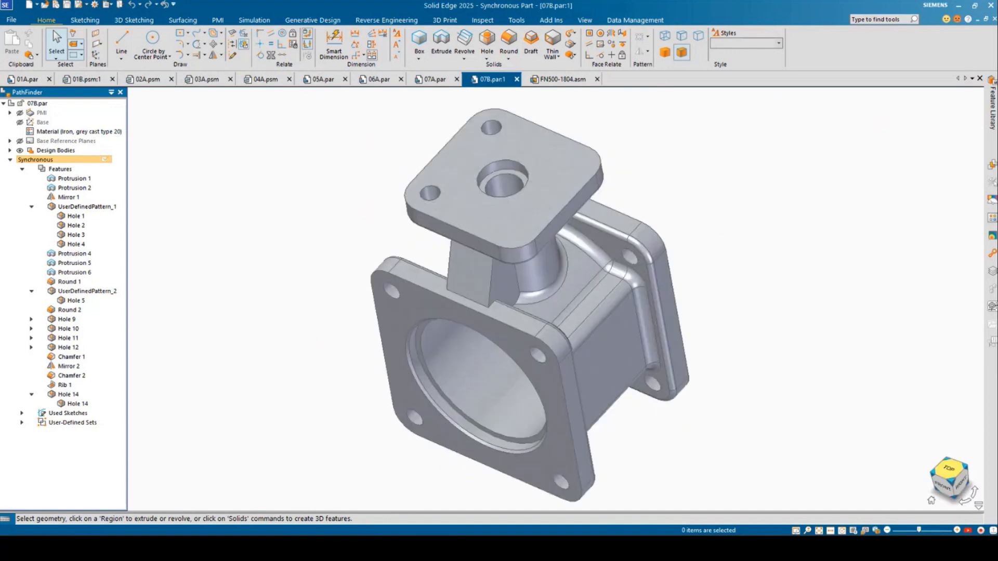
pyautogui.moveTo(346, 158); pyautogui.dragTo(427, 457)
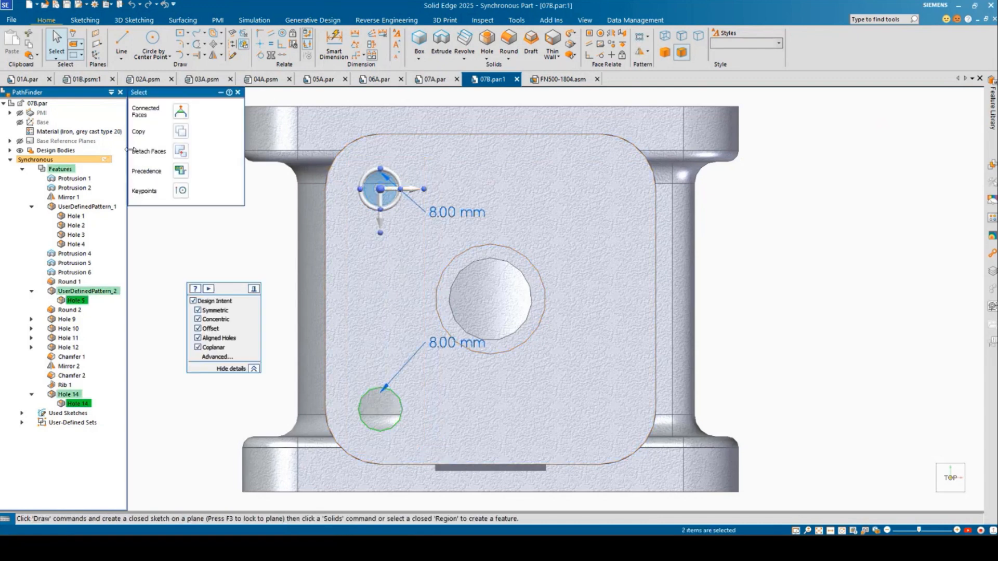
pyautogui.click(181, 132)
pyautogui.click(394, 196)
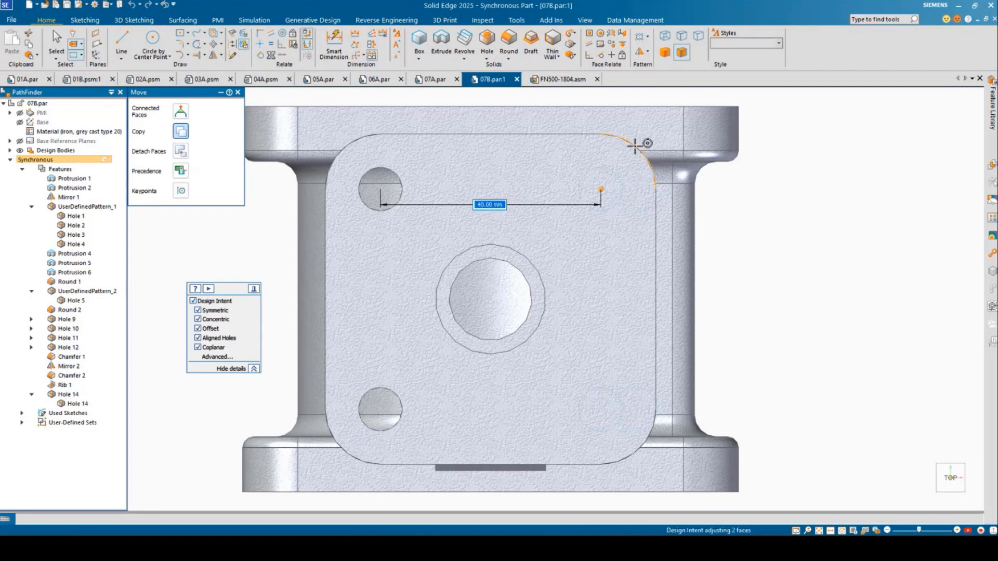
pyautogui.click(636, 149)
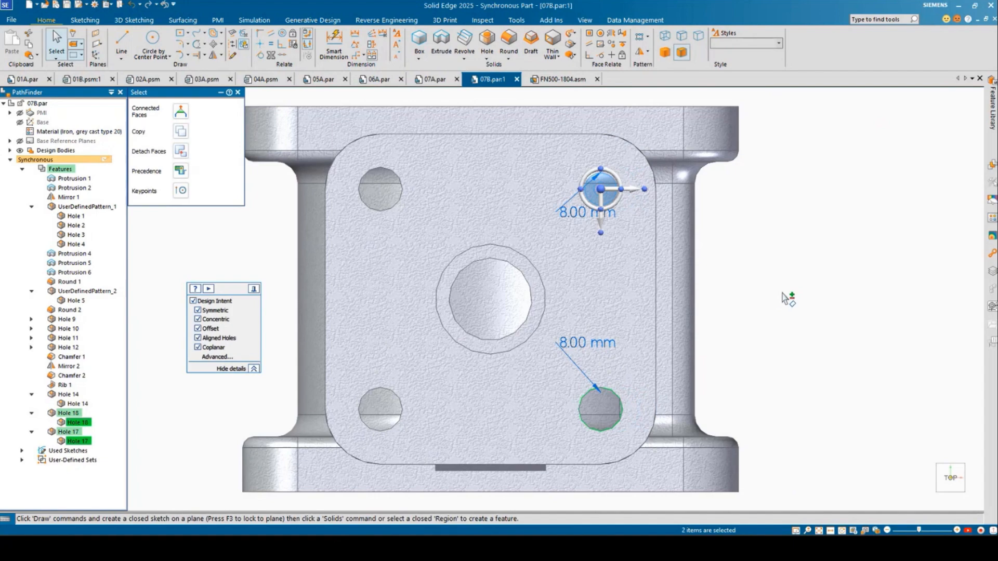
pyautogui.click(770, 307)
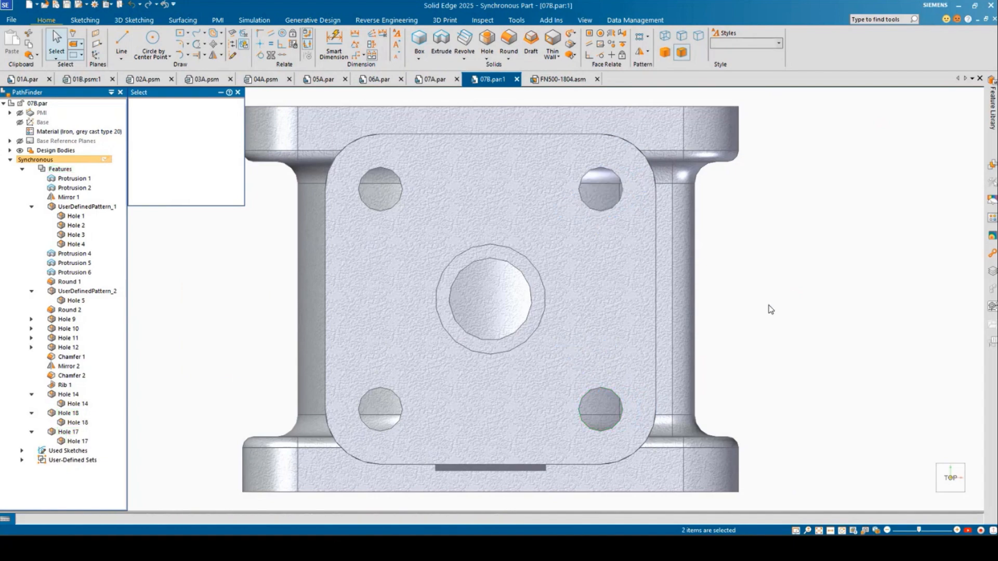
# Try to rotate the three rib faces about the upper flange's bore centre without the Copy option, and undo the rotation.
pyautogui.moveTo(764, 330); pyautogui.dragTo(515, 250, button='middle')
pyautogui.click(499, 240)
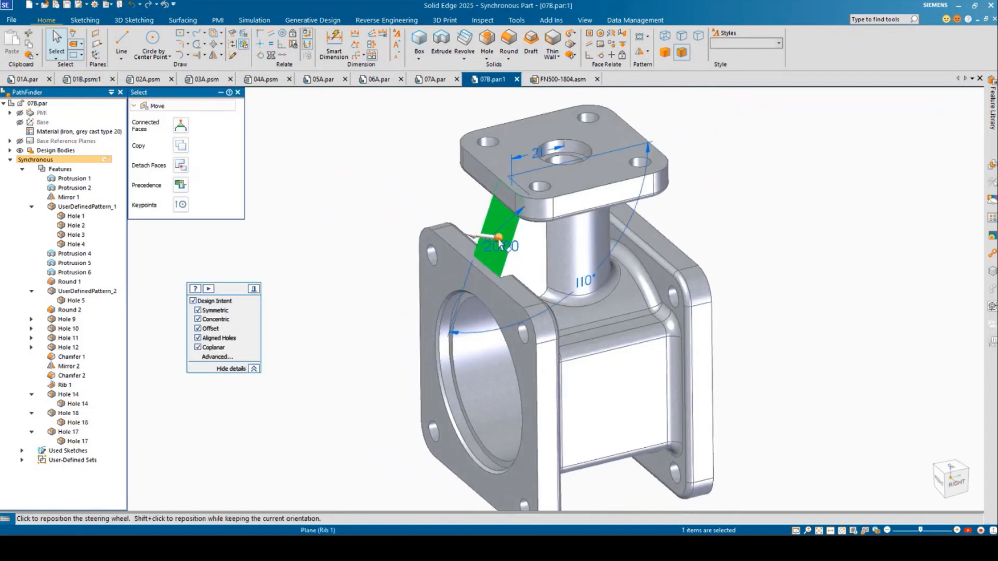
pyautogui.click(519, 266)
pyautogui.moveTo(518, 267); pyautogui.dragTo(505, 249, button='middle')
pyautogui.click(582, 273)
pyautogui.click(503, 247)
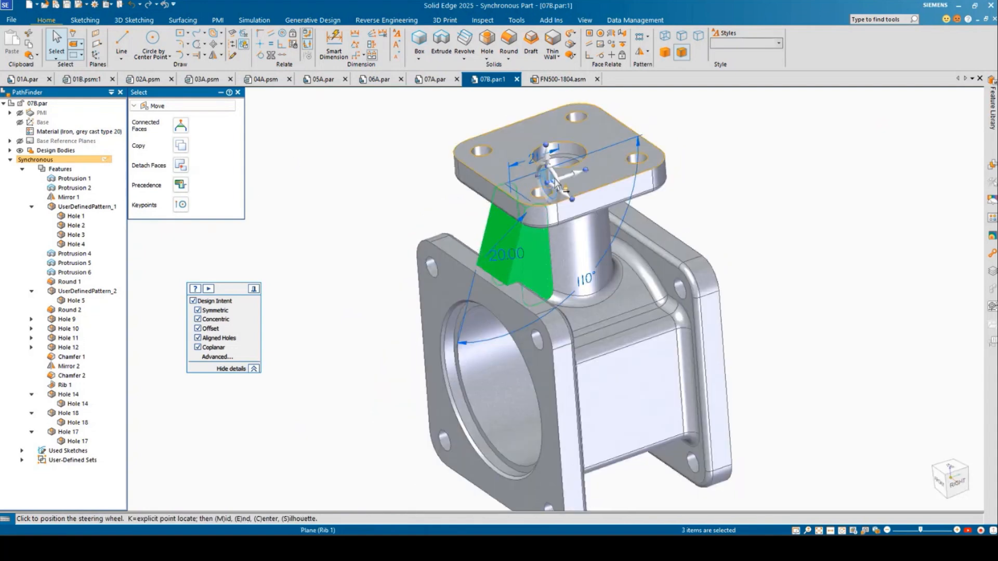
pyautogui.click(567, 172)
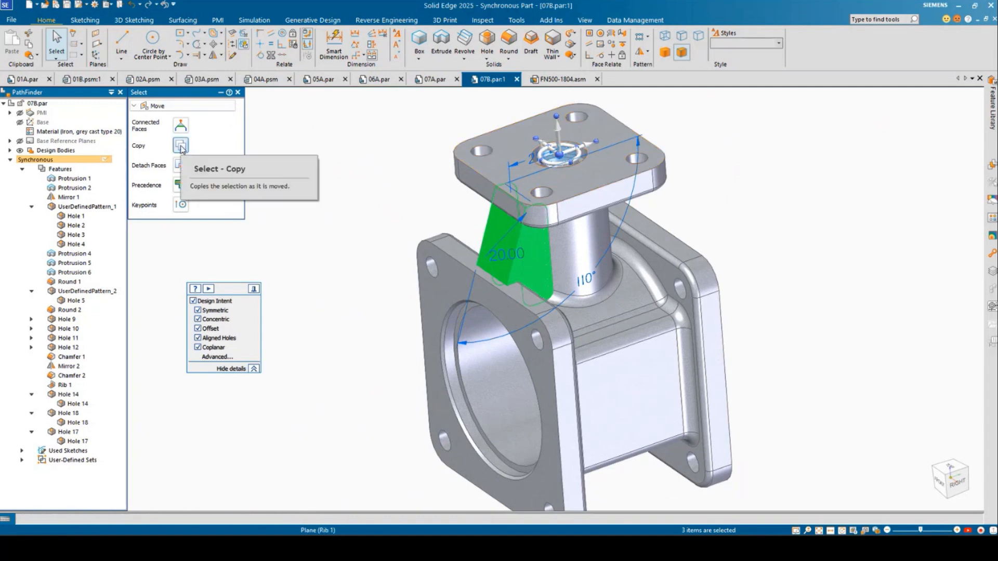
pyautogui.click(575, 149)
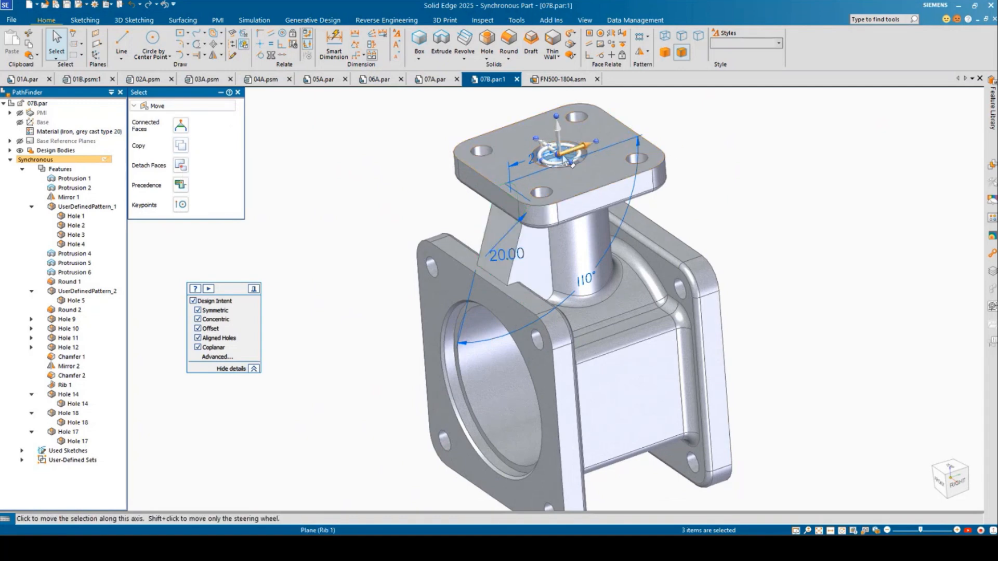
pyautogui.click(675, 173)
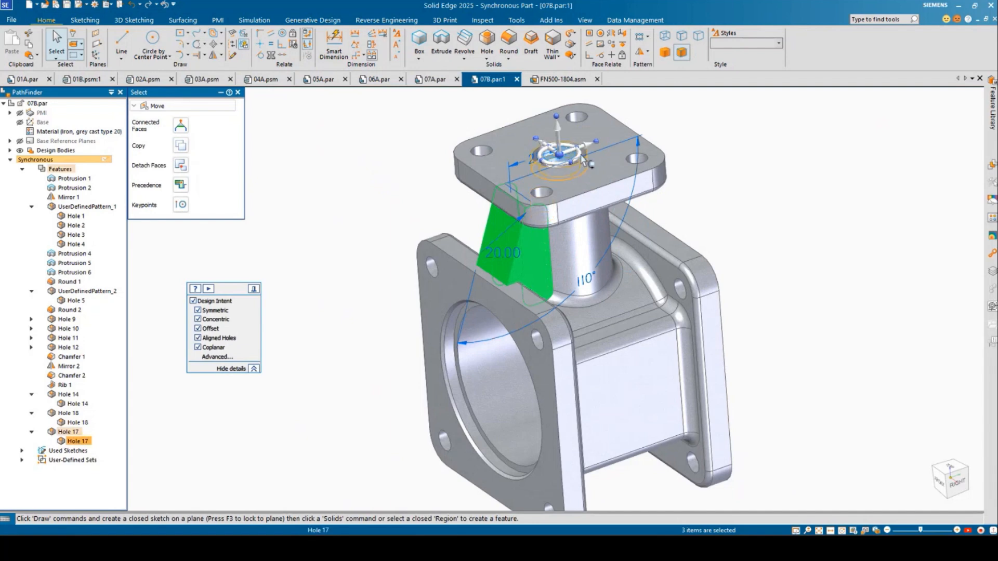
pyautogui.click(583, 163)
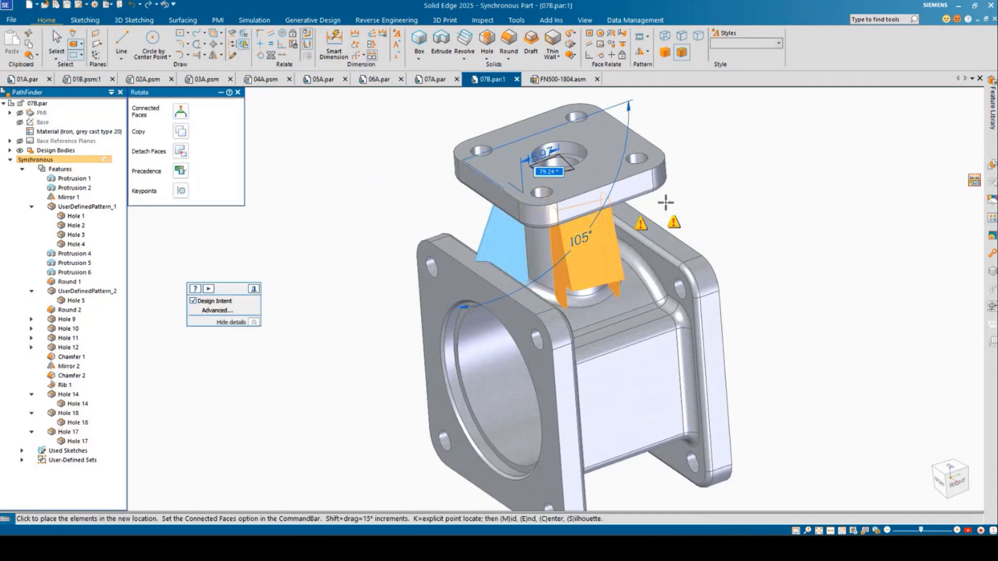
pyautogui.click(675, 180)
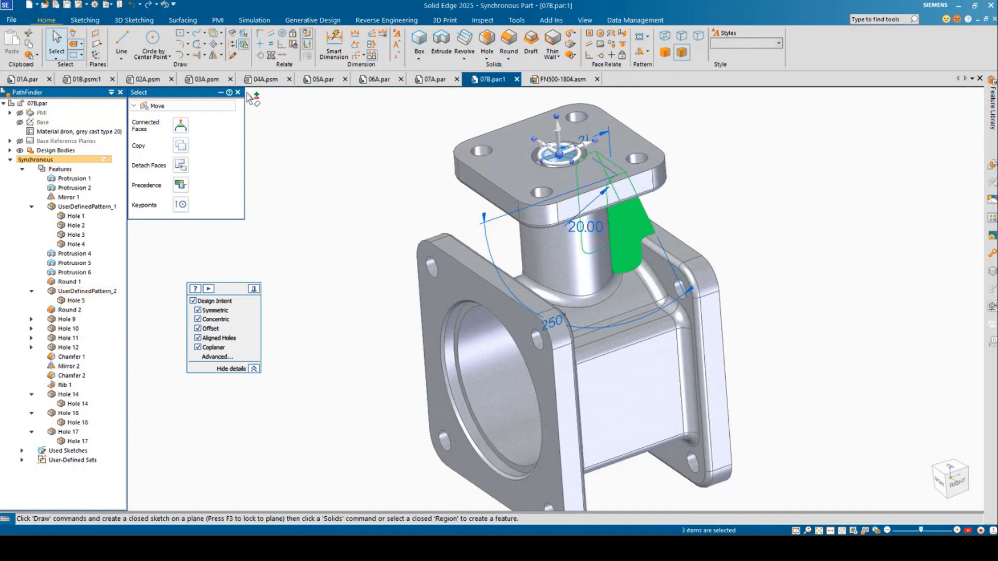
pyautogui.click(318, 141)
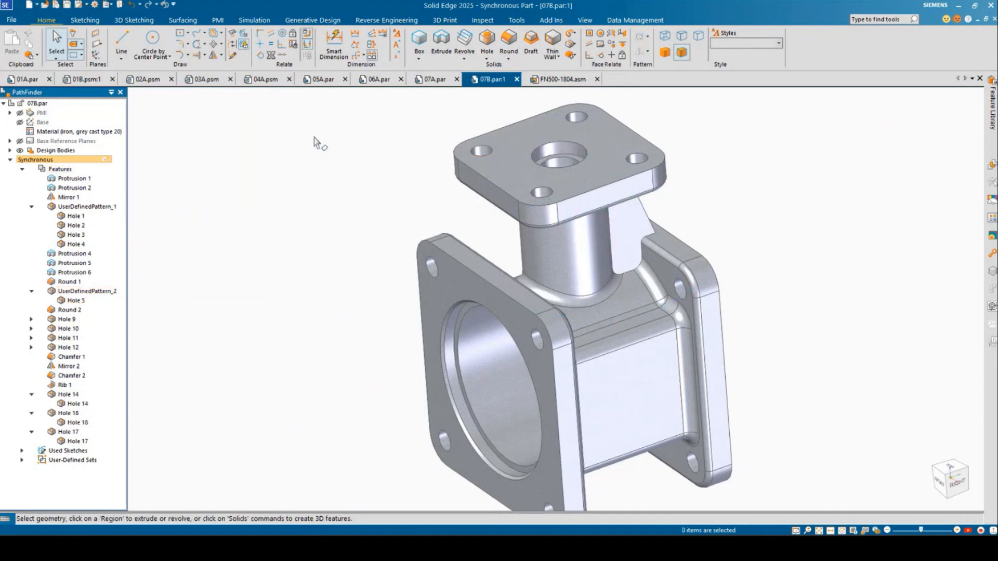
pyautogui.hotkey('ctrl', 'z')
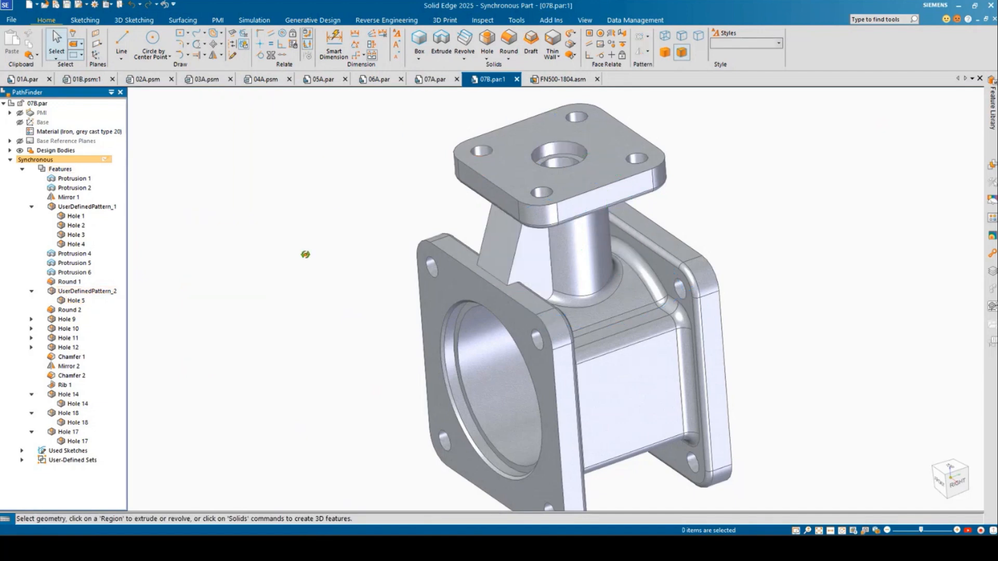
# Create a copy of the three rib faces, rotated about 102° around the upper flange's bore centre.
pyautogui.click(511, 237)
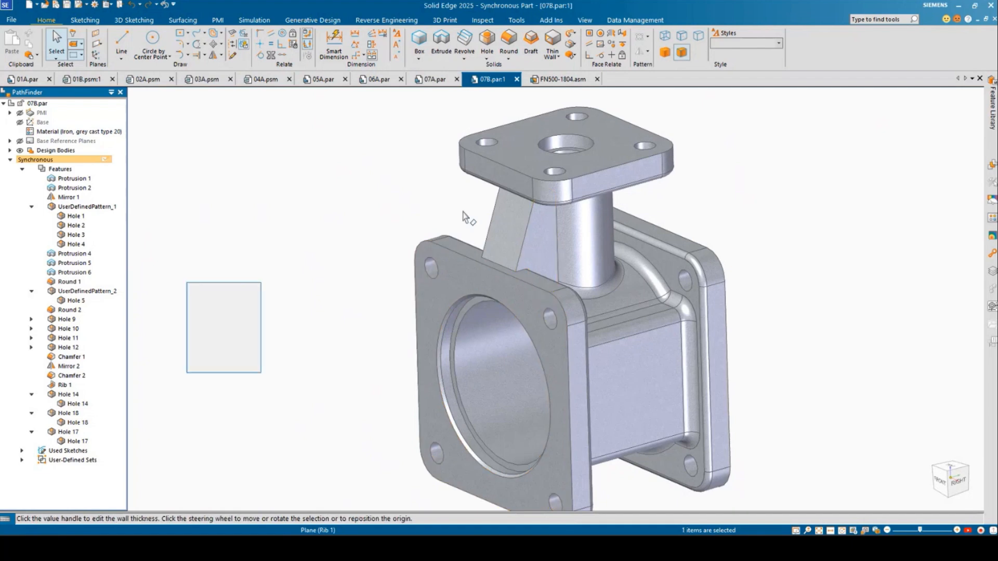
pyautogui.keyDown('ctrl'); pyautogui.click(551, 244); pyautogui.keyUp('ctrl')
pyautogui.moveTo(431, 229); pyautogui.dragTo(523, 249, button='middle')
pyautogui.keyDown('ctrl'); pyautogui.click(581, 280); pyautogui.keyUp('ctrl')
pyautogui.moveTo(521, 246); pyautogui.dragTo(573, 152)
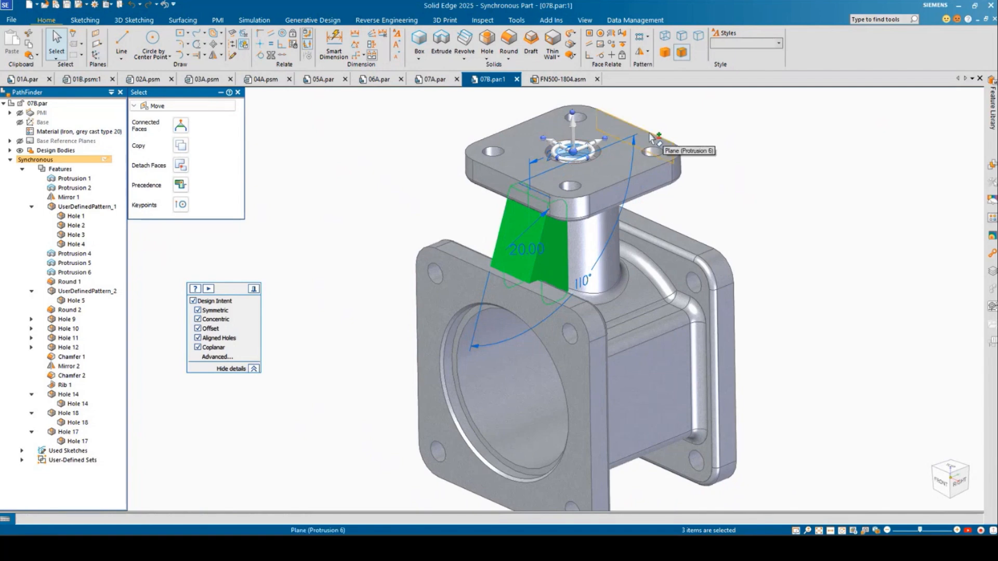
pyautogui.click(595, 161)
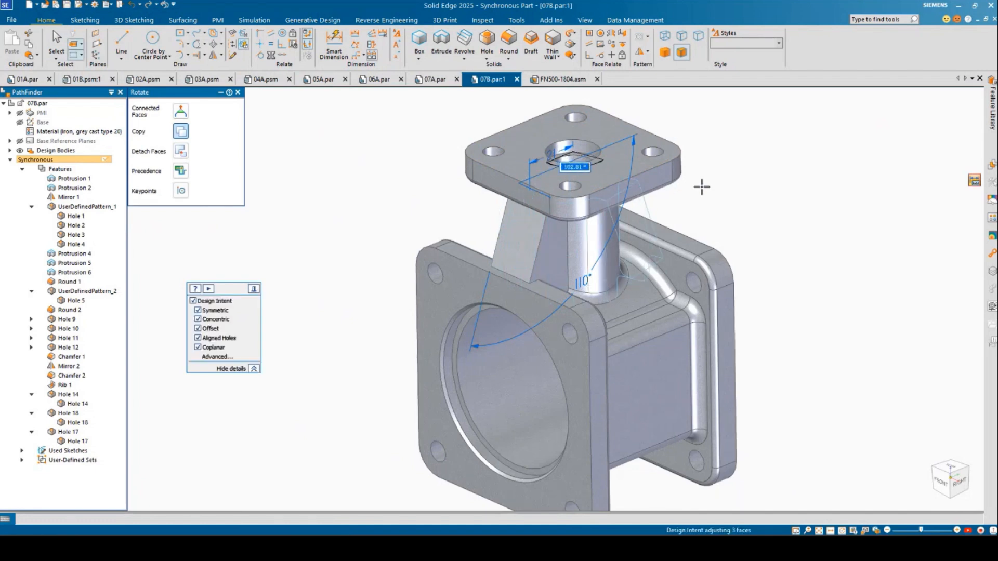
pyautogui.click(702, 186)
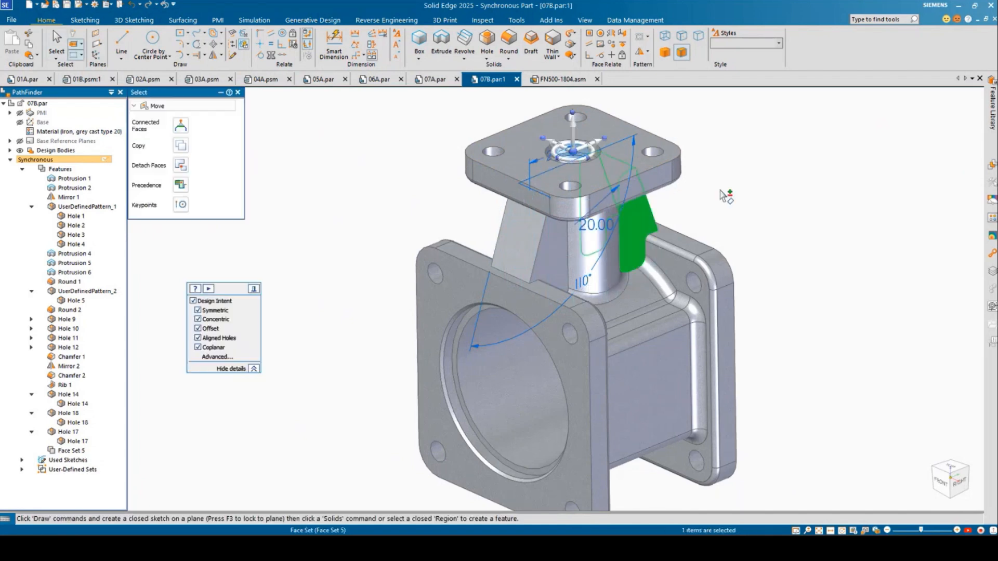
pyautogui.press('Escape')
pyautogui.moveTo(773, 240); pyautogui.dragTo(743, 209, button='middle')
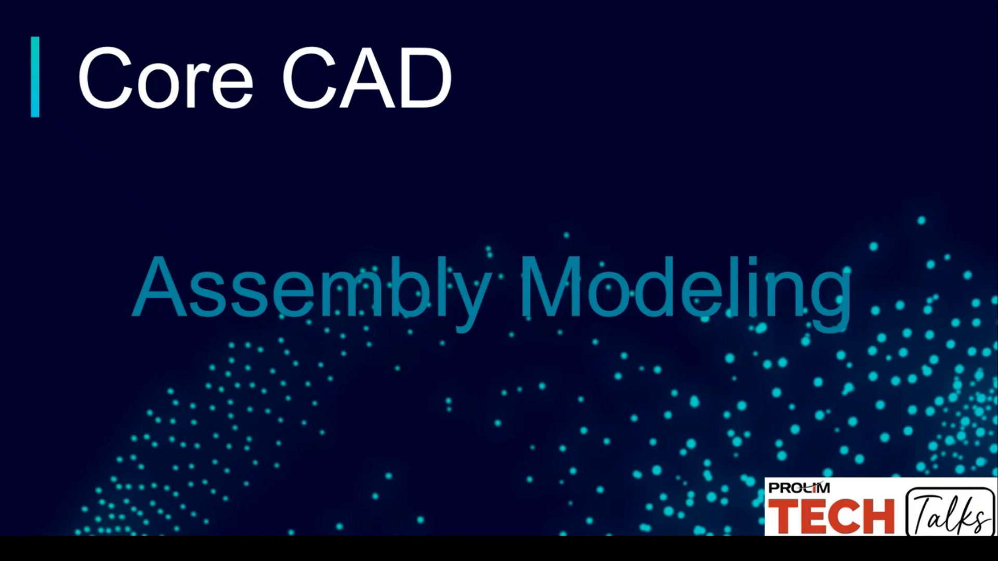
pyautogui.press('Right')
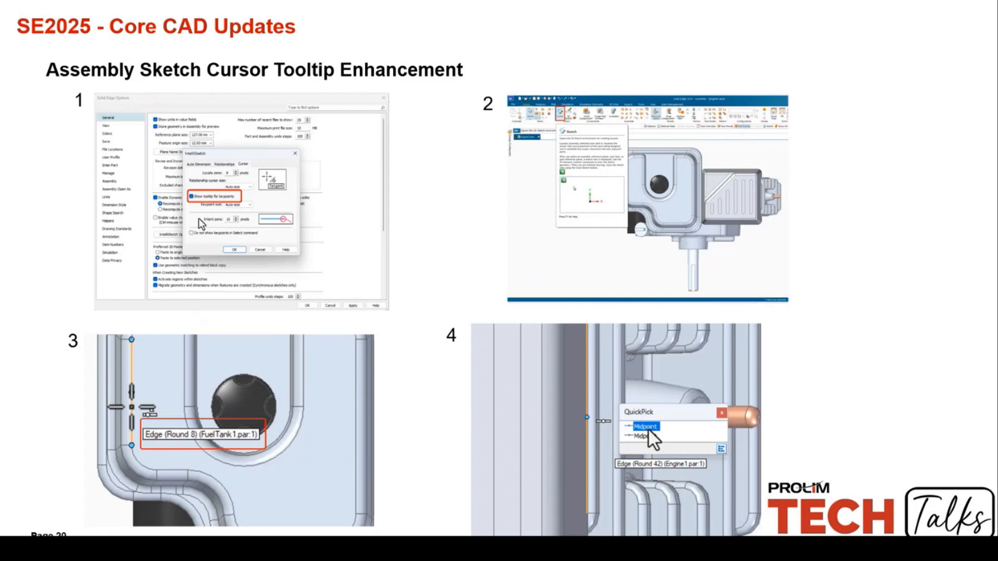
pyautogui.press('Right')
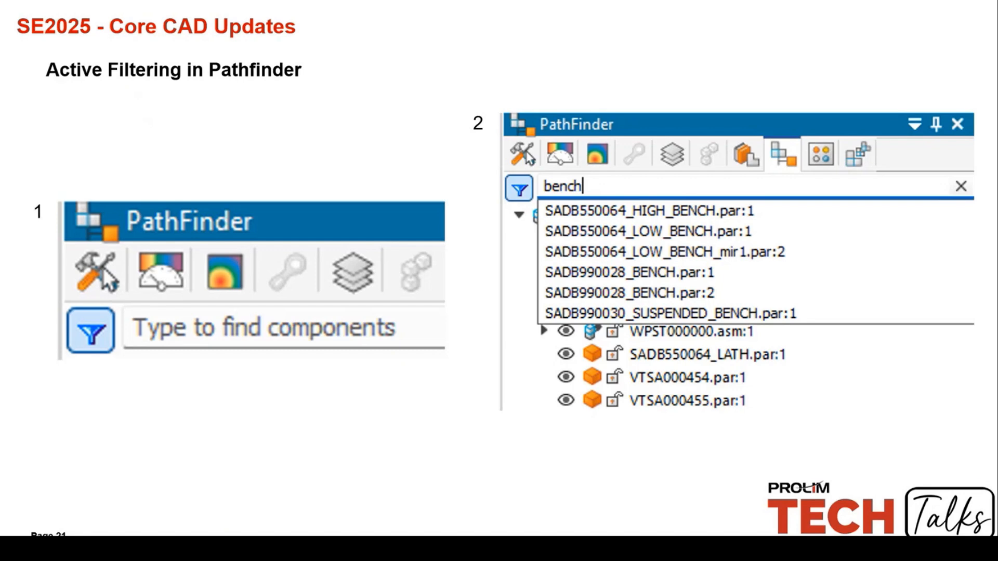
pyautogui.press('Right')
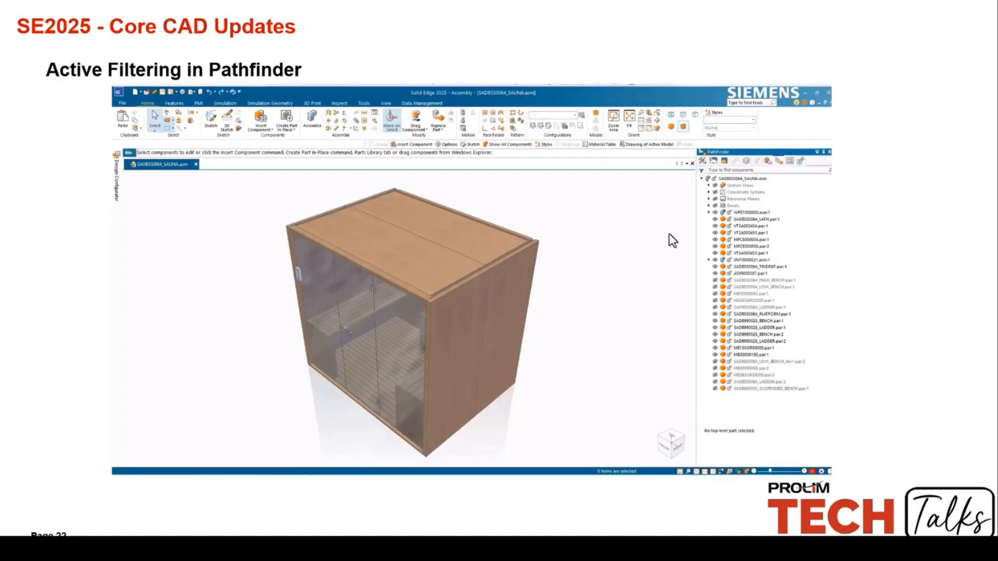
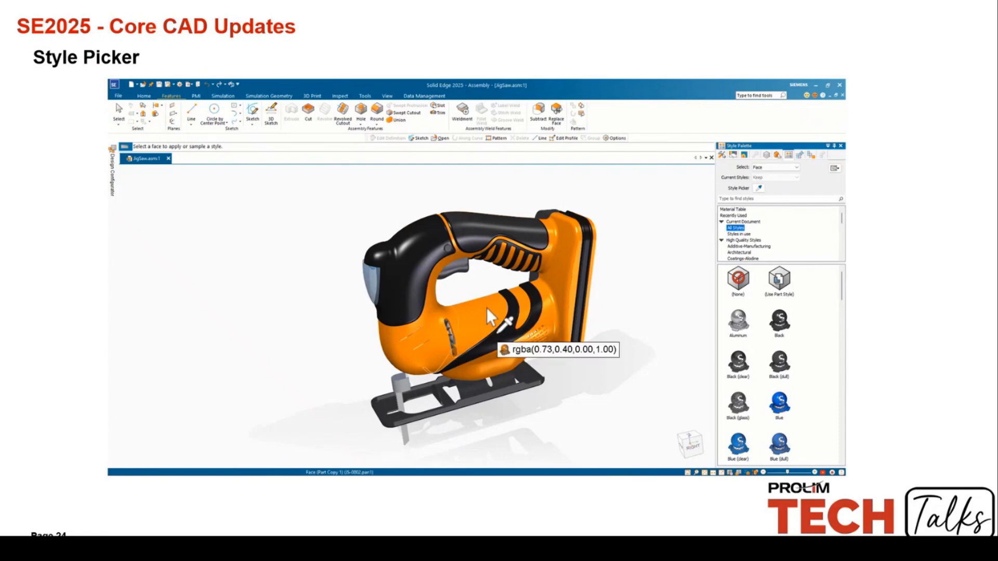
# Sample the orange style of the jigsaw body with the Style Picker and apply it as a new face style to the black stripe.
pyautogui.click(486, 303)
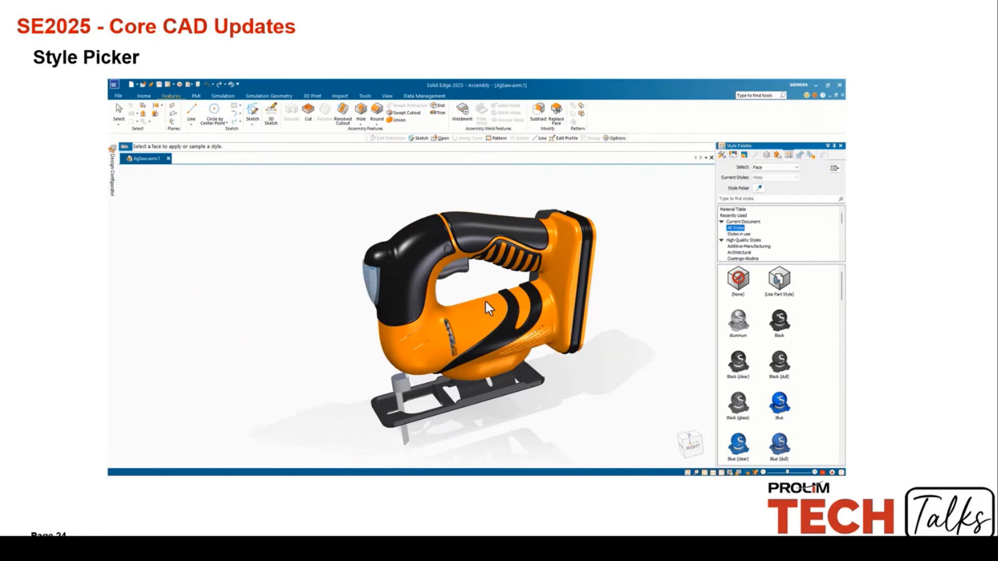
pyautogui.click(506, 305)
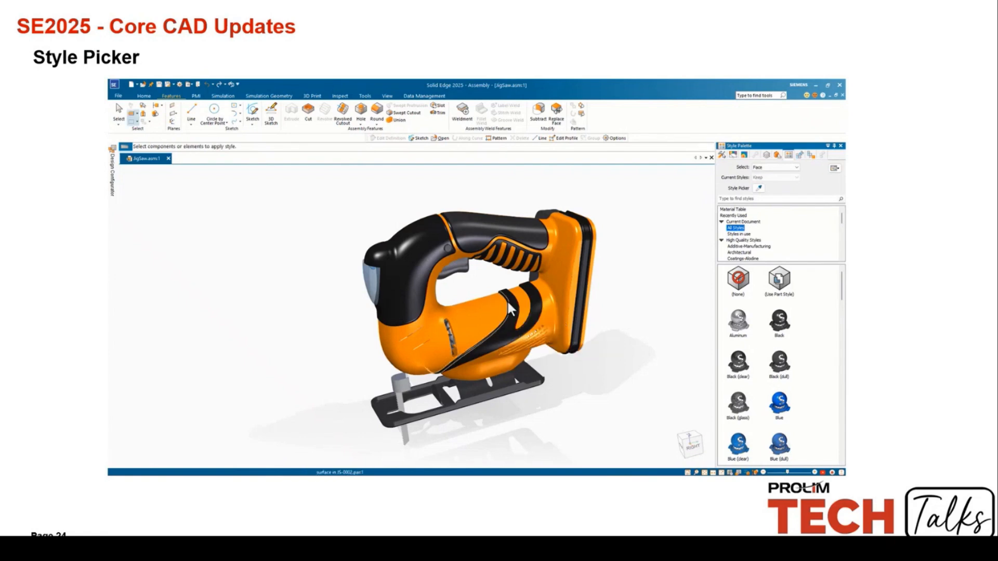
pyautogui.click(516, 313)
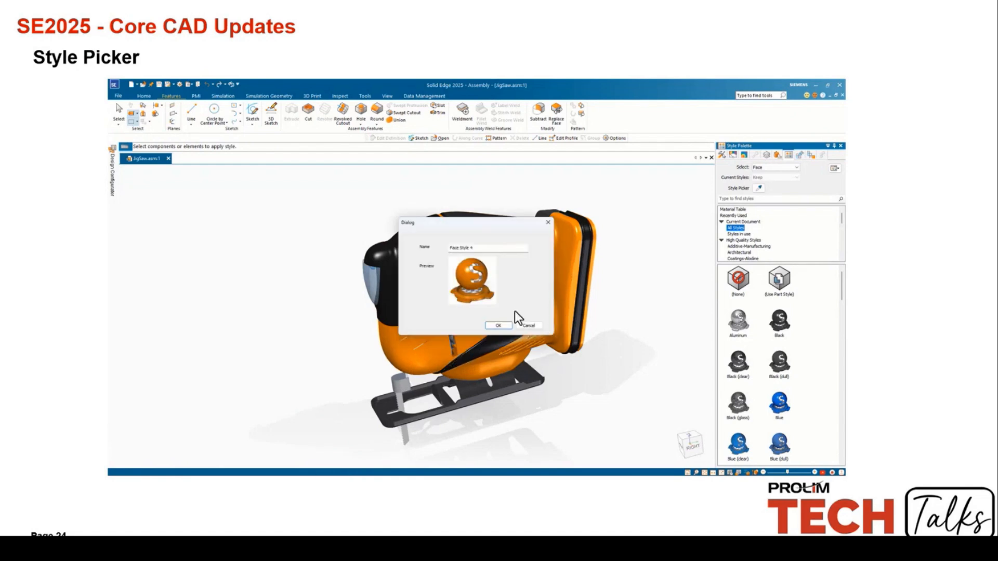
pyautogui.click(507, 325)
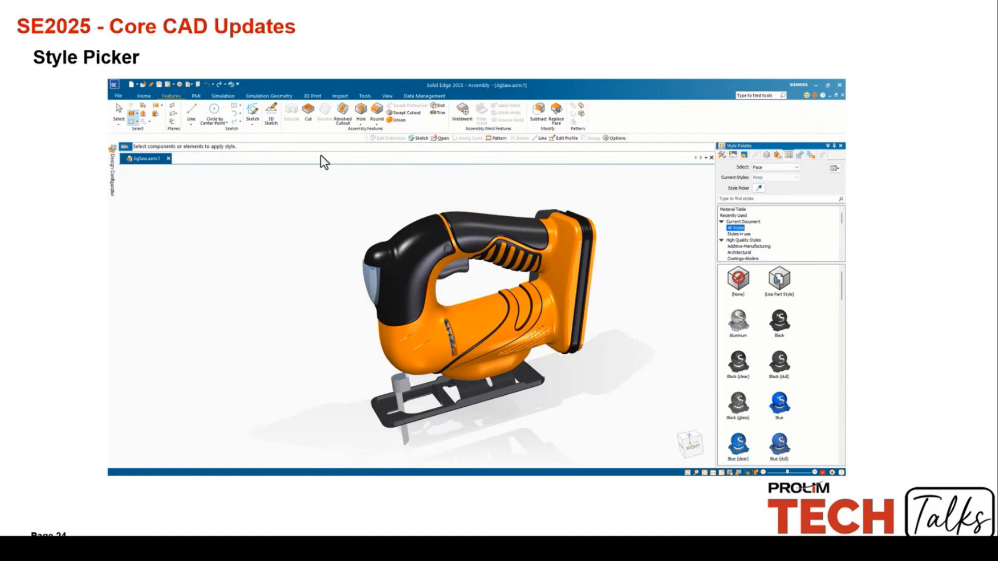
pyautogui.press('Escape')
# Use the Style Picker to sample the jigsaw body's orange and apply it to the black side stripe as Face Style 4.
pyautogui.click(759, 189)
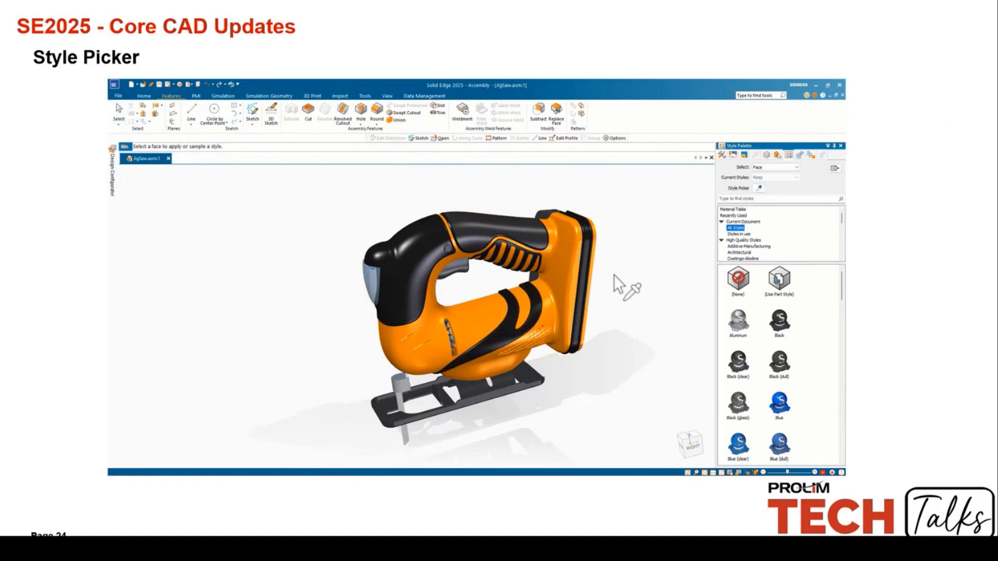
pyautogui.moveTo(487, 308)
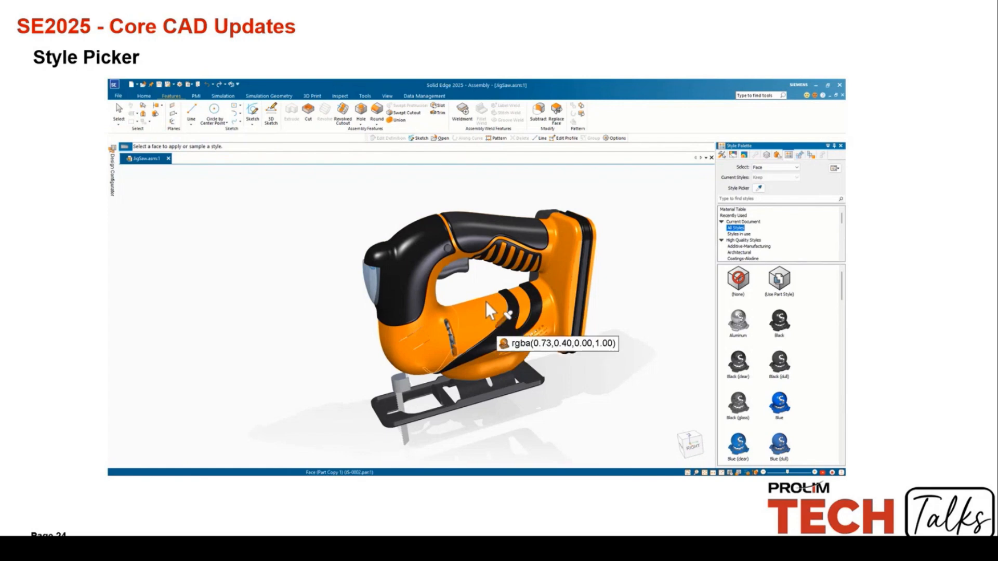
pyautogui.click(486, 301)
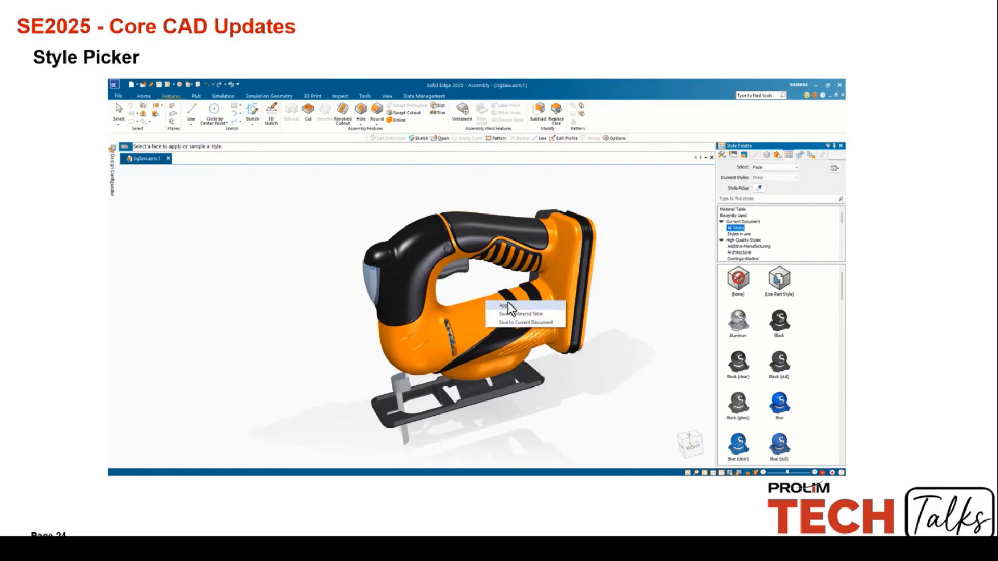
pyautogui.click(508, 305)
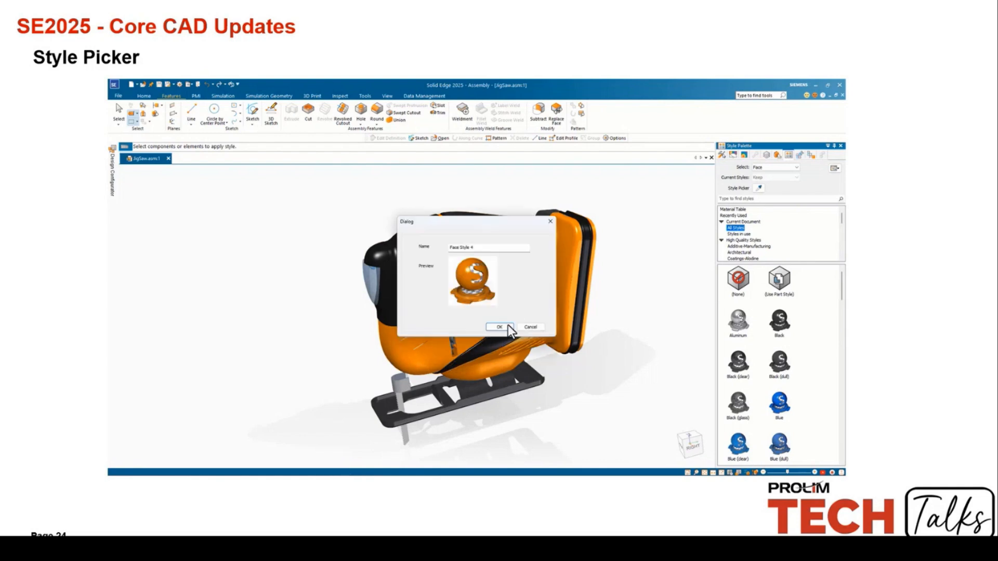
pyautogui.click(507, 326)
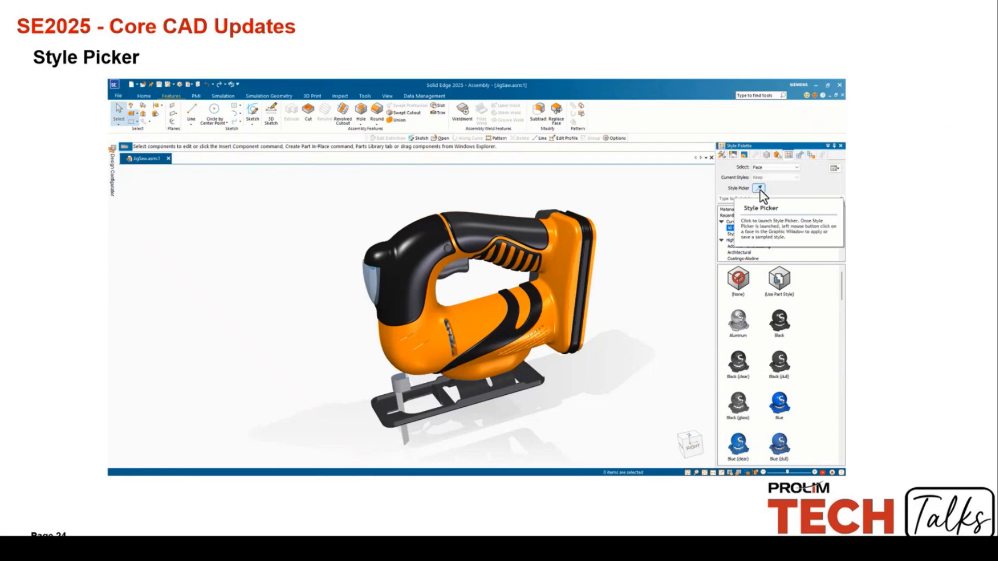
# Repeat the Style Picker sampling of the orange body and apply the sampled style to the stripe, accepting the name Face Style 4.
pyautogui.click(759, 188)
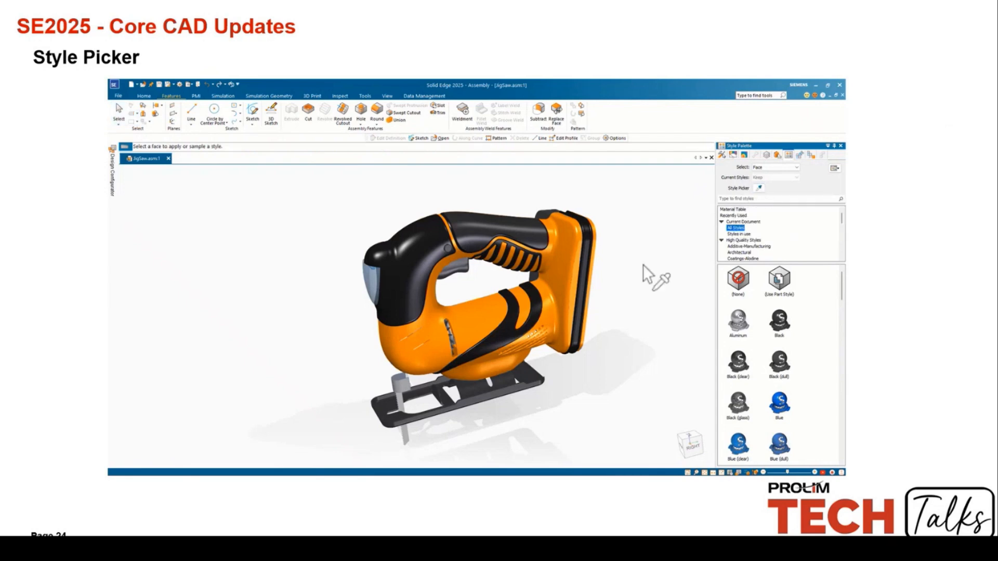
pyautogui.moveTo(486, 308)
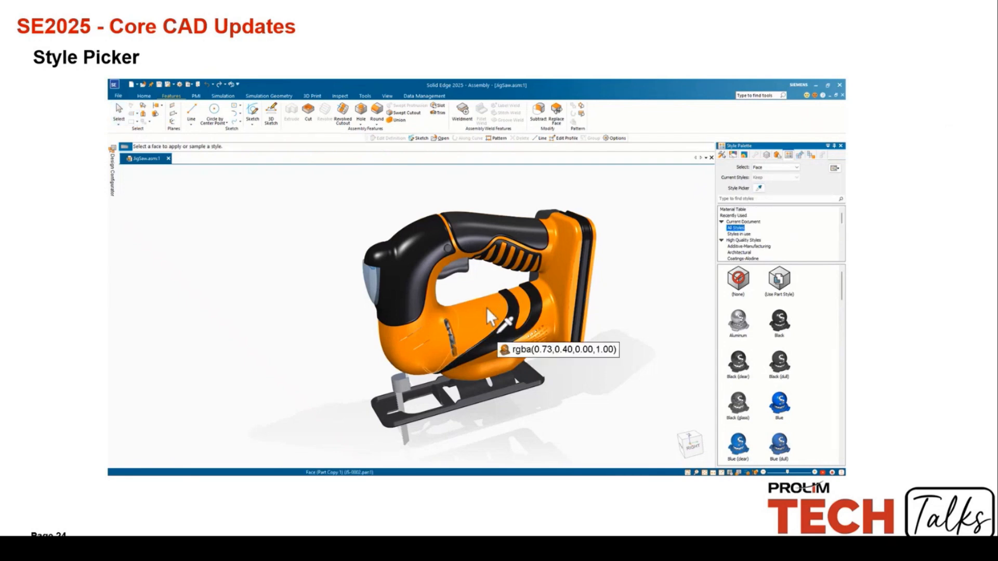
pyautogui.click(485, 301)
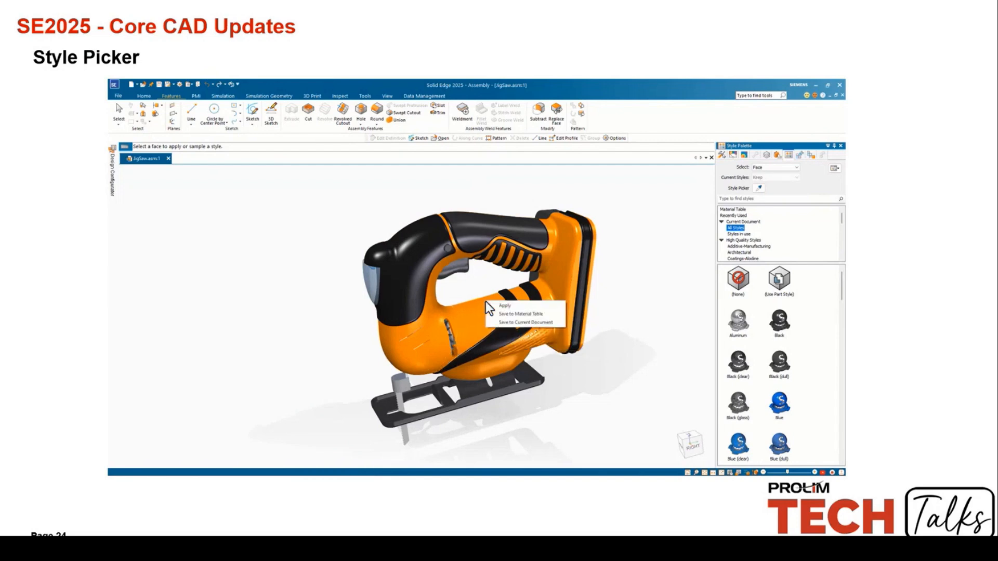
pyautogui.click(508, 305)
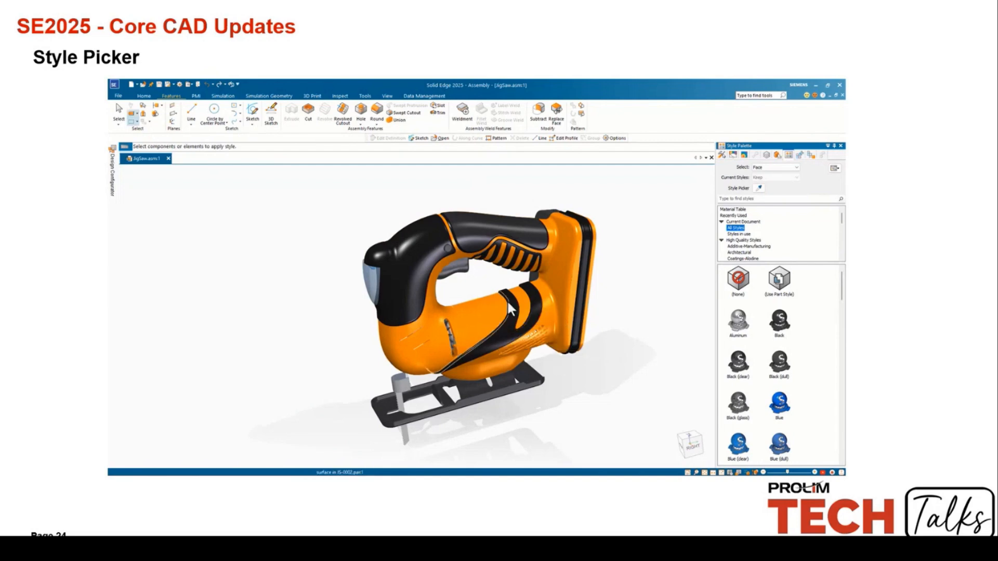
pyautogui.click(516, 316)
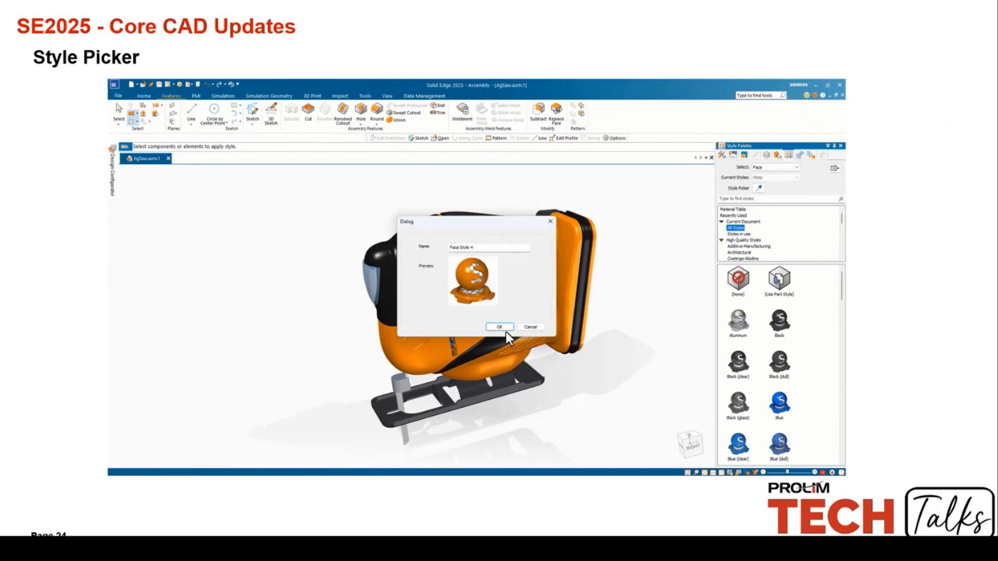
pyautogui.click(508, 327)
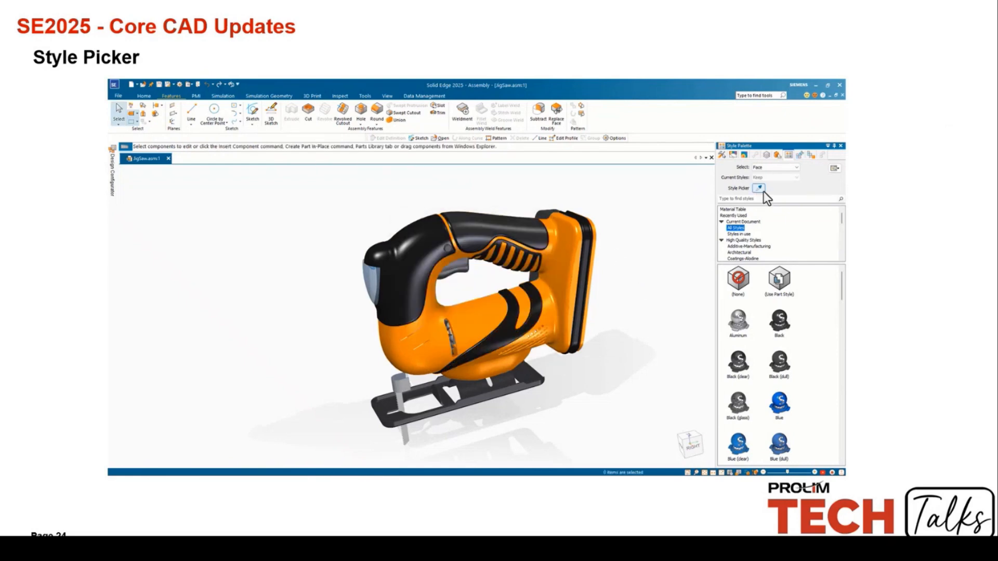
pyautogui.click(760, 189)
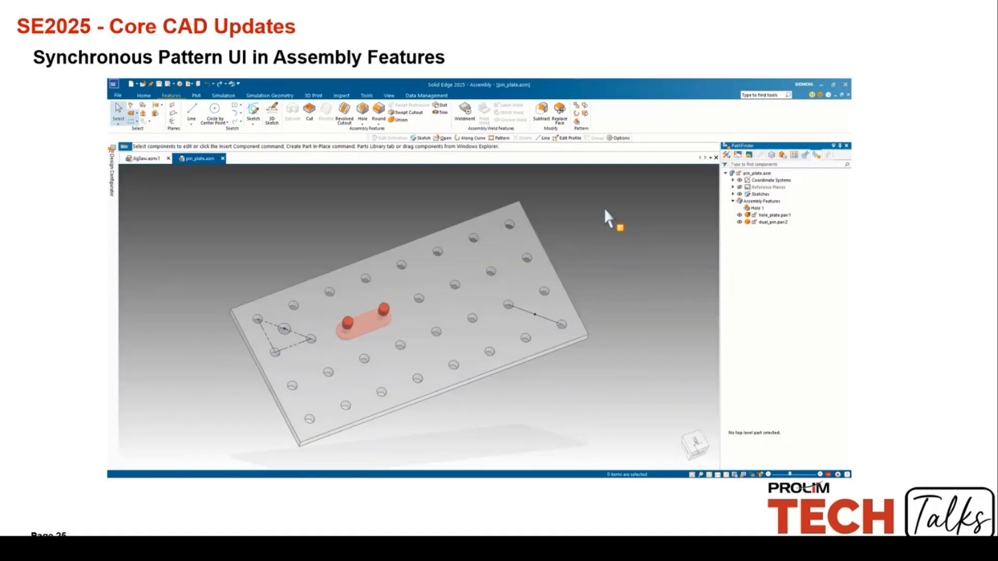
# In pin_plate.asm, pattern Hole 1 rectangularly up to the midpoint of the sketch line near the opposite corner, with 7 by 3 occurrences over 120 by 40 mm.
pyautogui.click(576, 105)
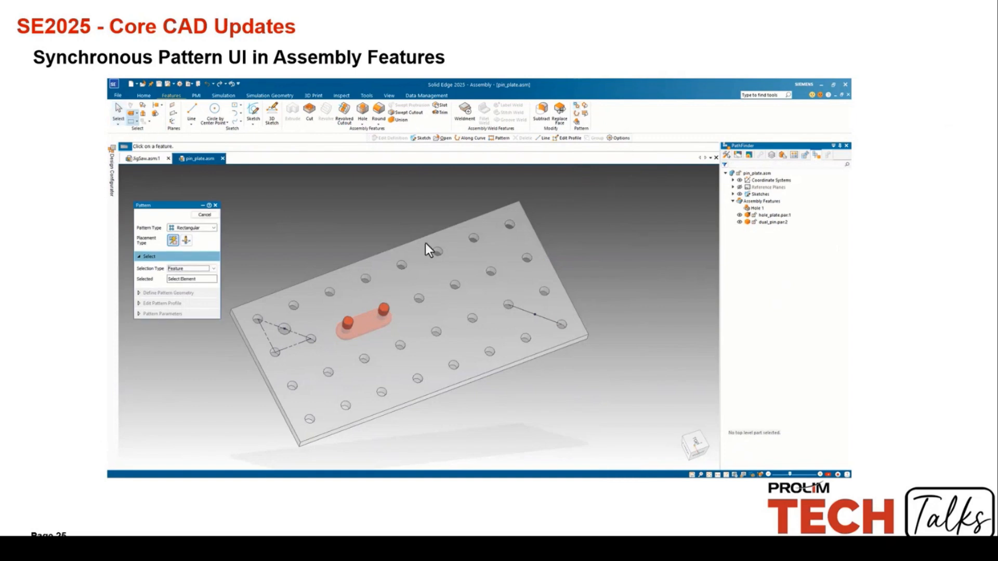
pyautogui.click(285, 329)
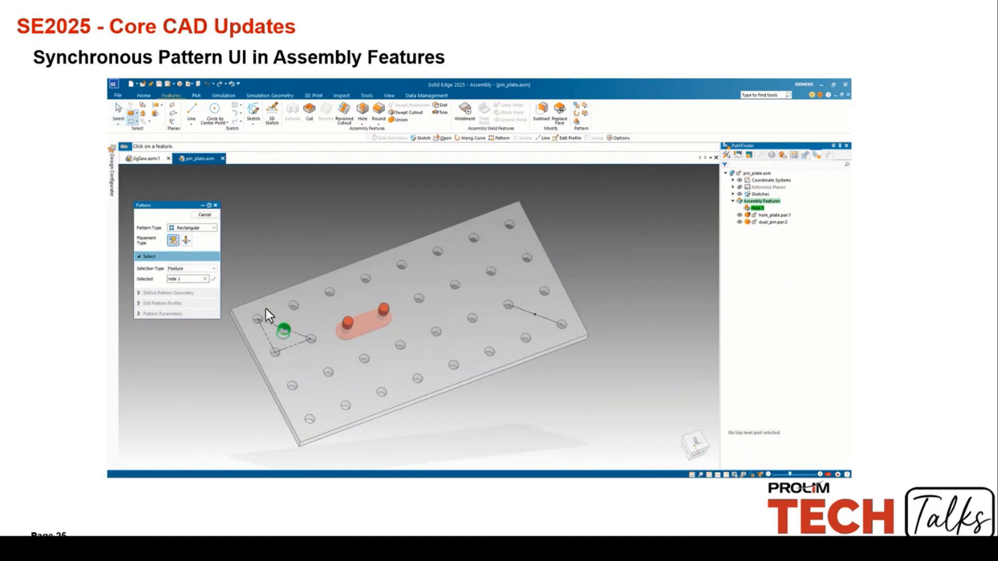
pyautogui.click(214, 279)
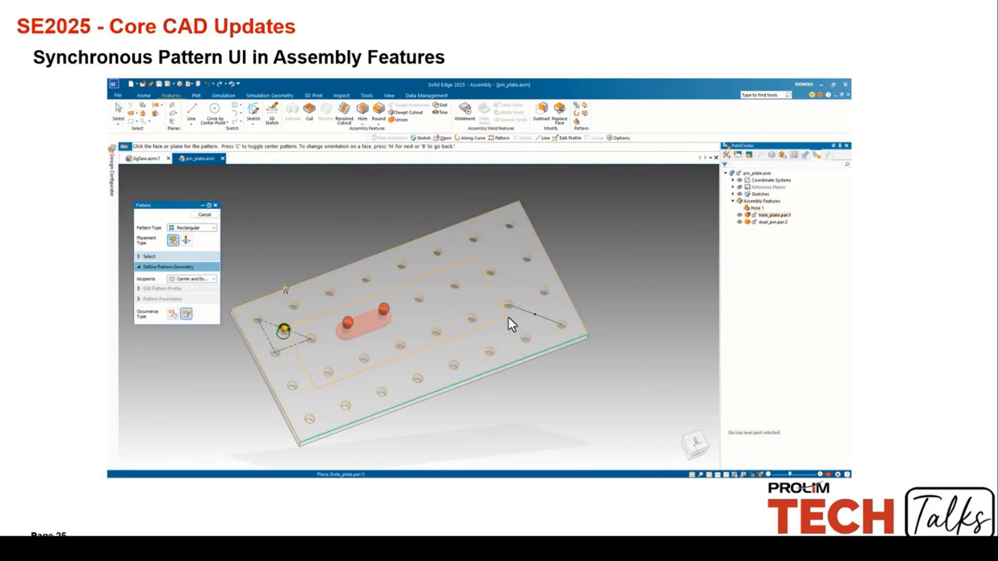
pyautogui.click(534, 314)
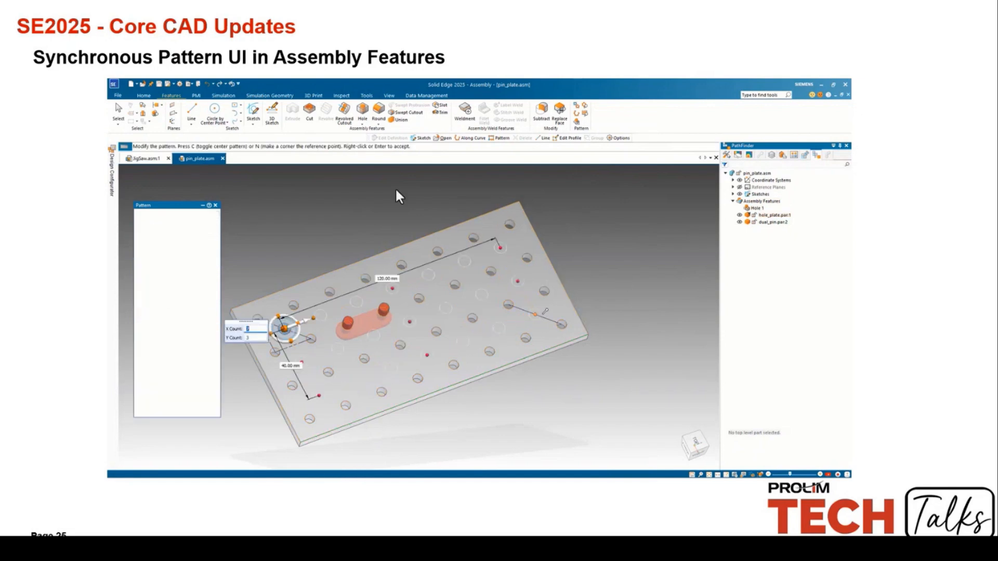
pyautogui.write('7')
pyautogui.click(203, 215)
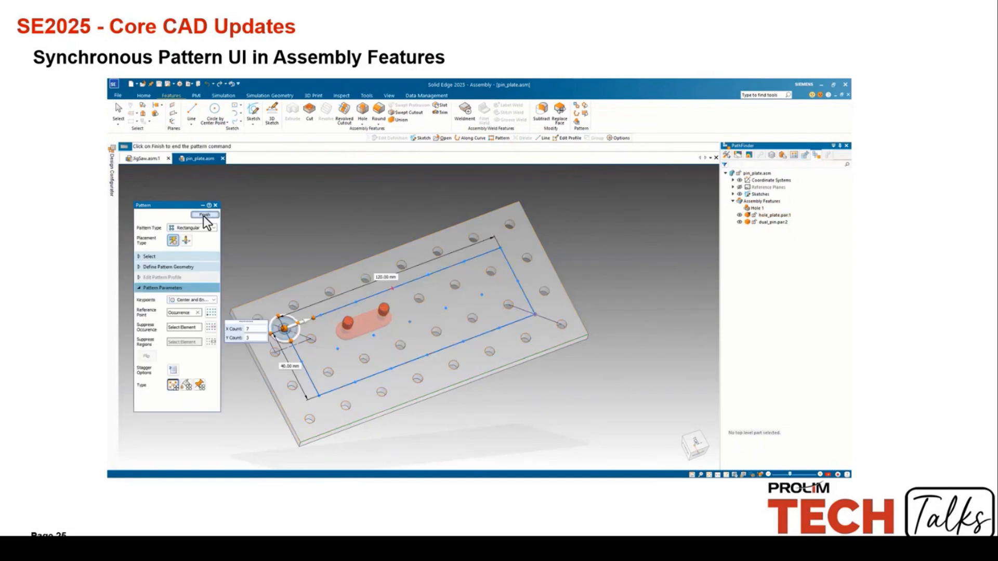
pyautogui.click(204, 216)
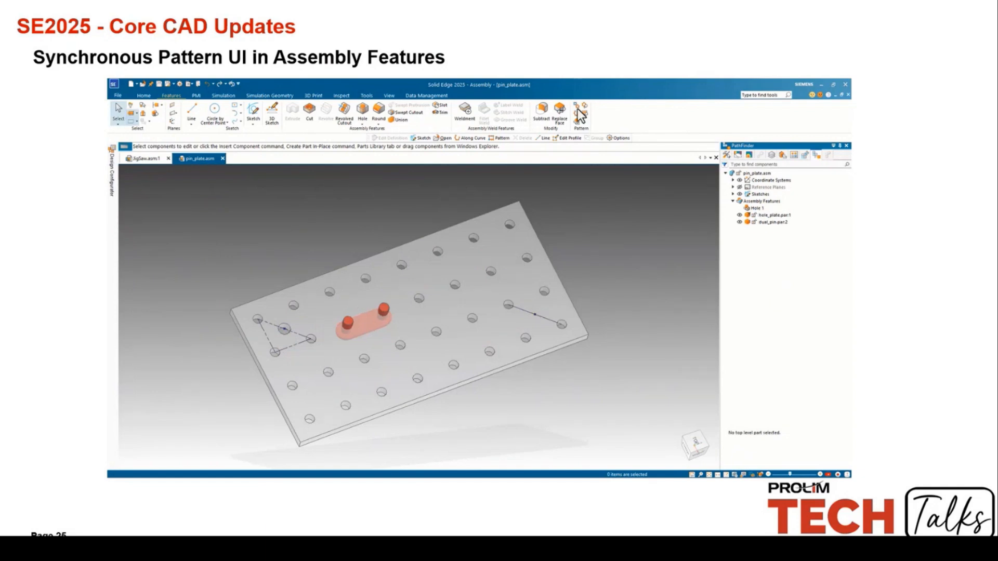
# Repeat the rectangular pattern of Hole 1 on the plate, ending at the opposite sketch line's midpoint, with X count 7 and Y count 3.
pyautogui.click(578, 112)
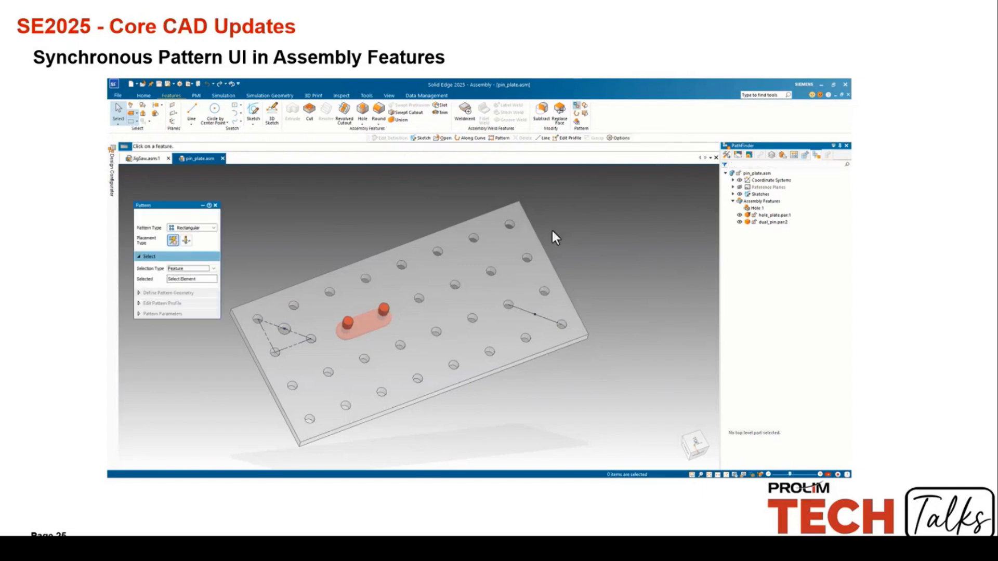
pyautogui.click(286, 329)
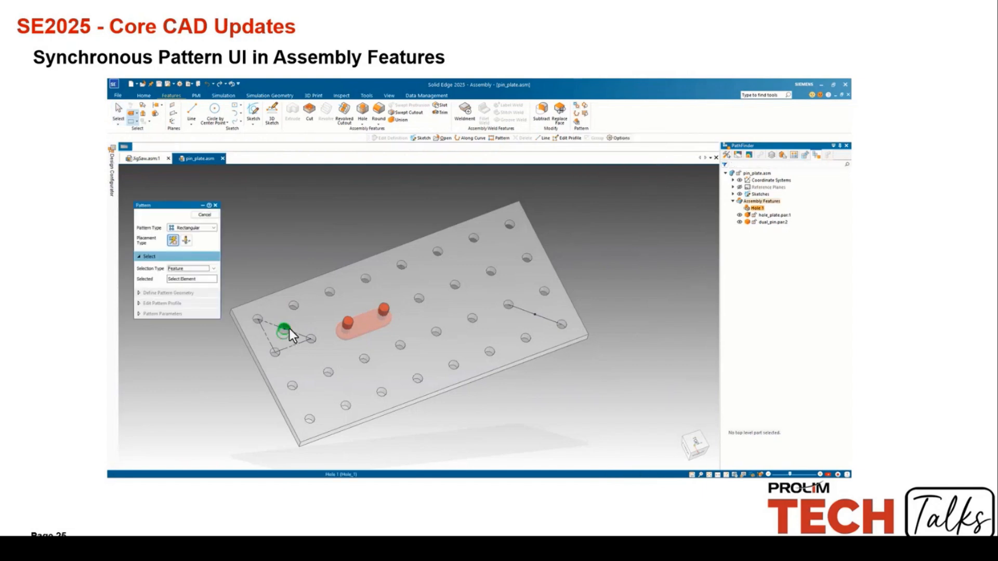
pyautogui.click(213, 279)
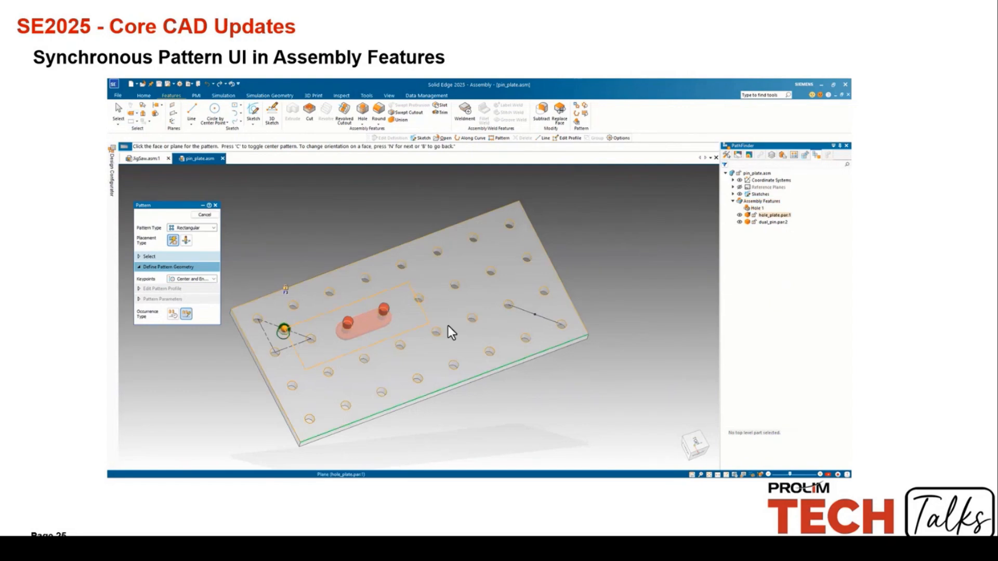
pyautogui.click(536, 314)
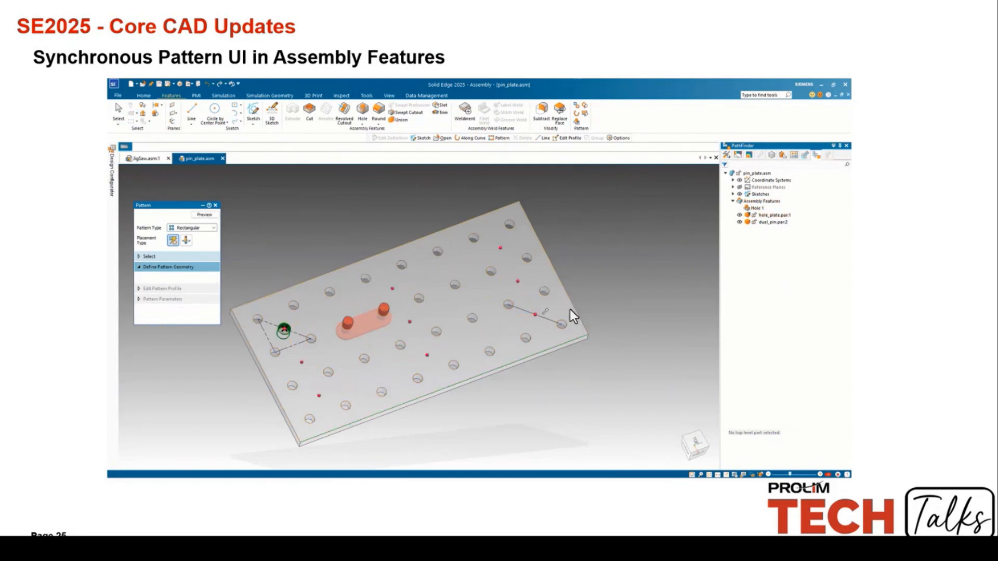
pyautogui.write('7')
pyautogui.click(204, 215)
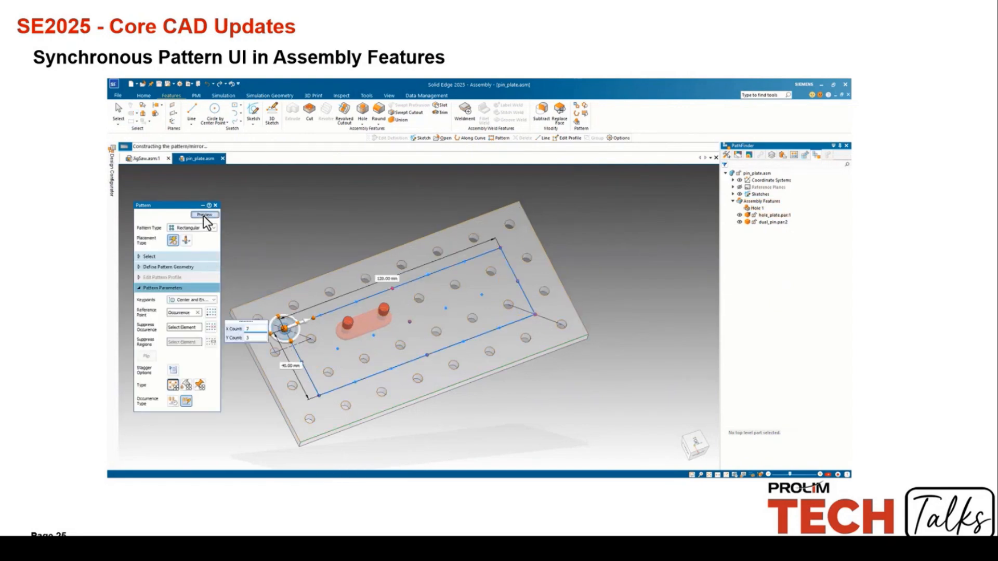
pyautogui.click(204, 214)
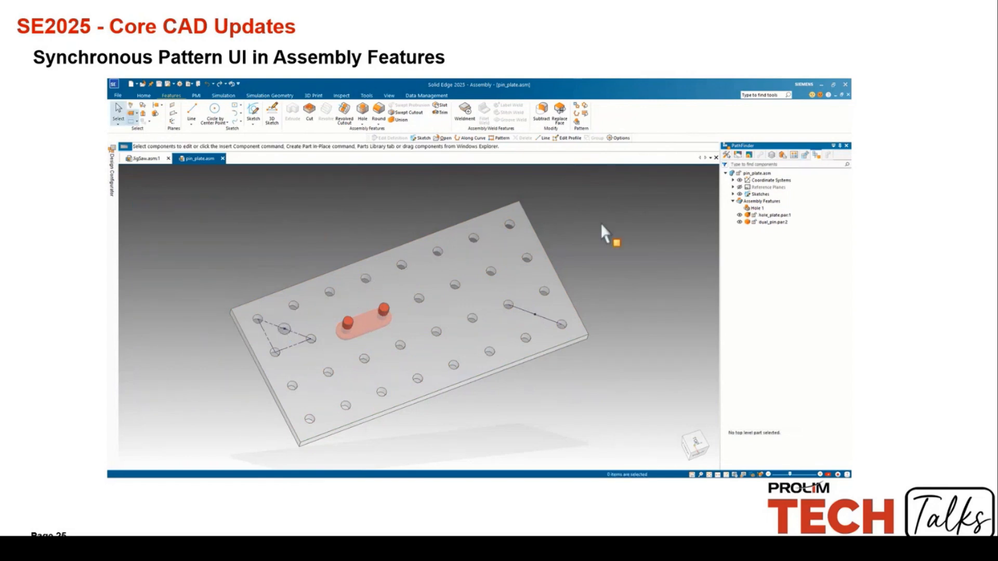
# Start another rectangular feature pattern on the plate and accept Hole 1 as the feature to pattern.
pyautogui.click(577, 106)
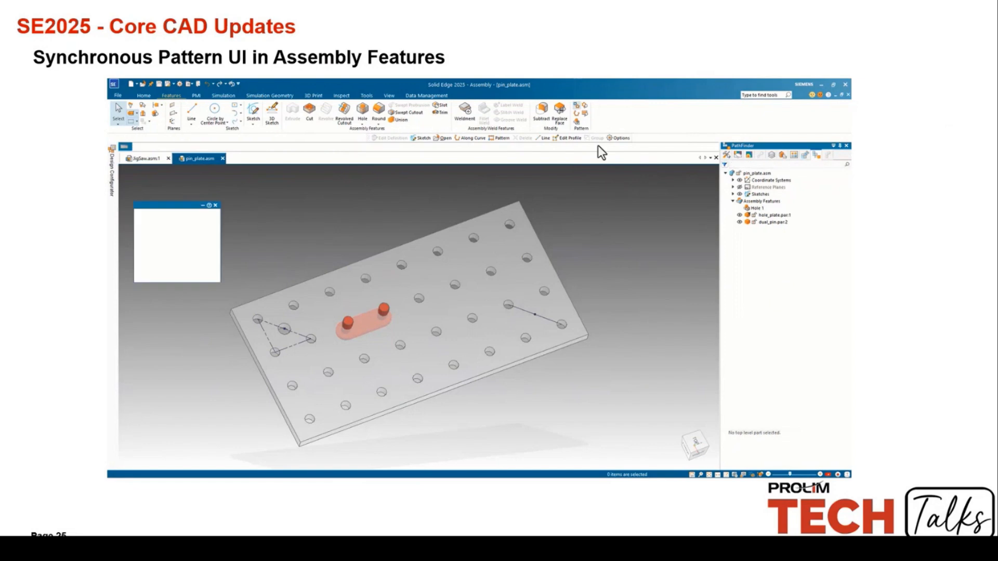
pyautogui.click(289, 328)
pyautogui.click(216, 279)
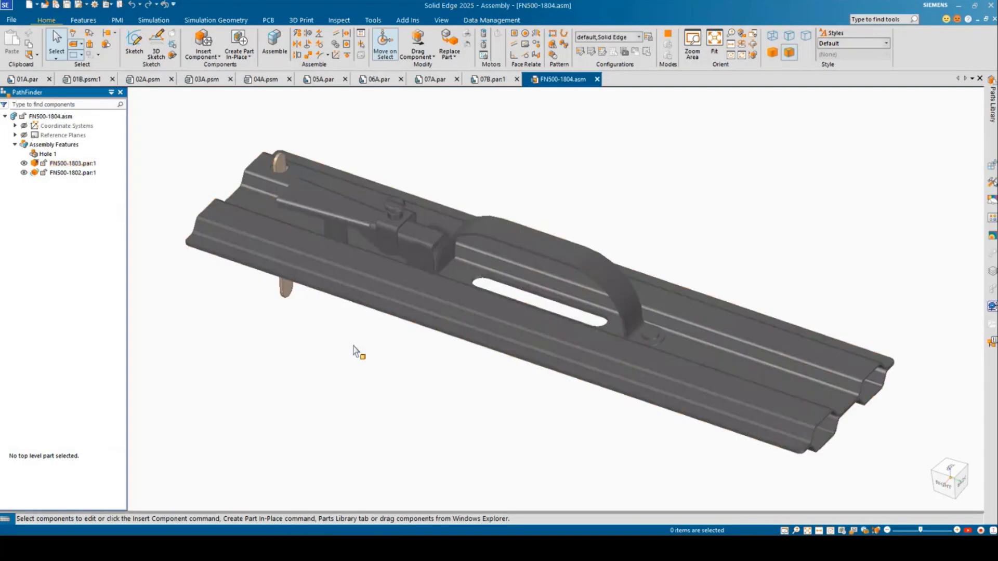
# In FN500-1804.asm, start a rectangular feature pattern and accept Hole 1 as the feature to pattern.
pyautogui.moveTo(358, 353); pyautogui.dragTo(357, 338, button='middle')
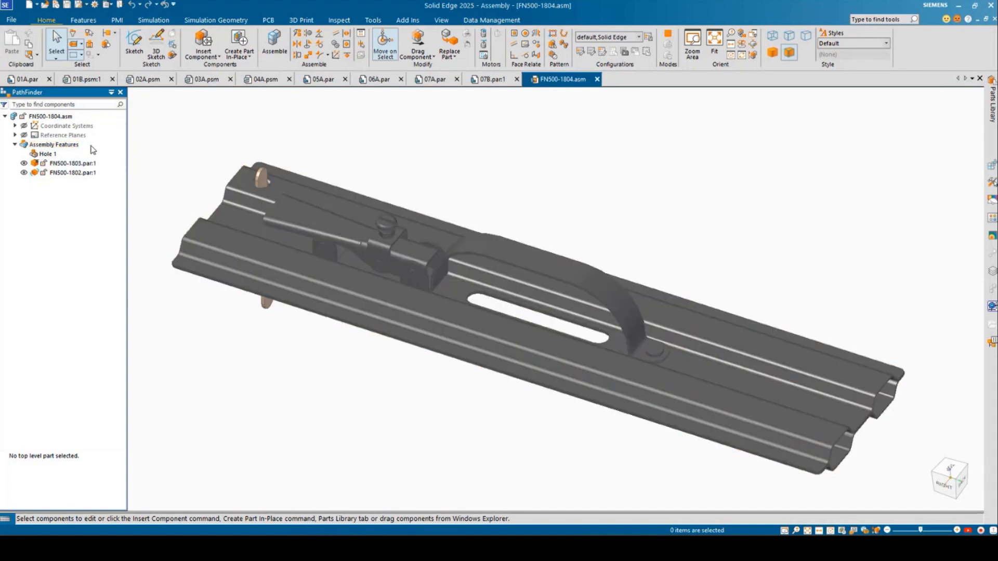
pyautogui.click(86, 21)
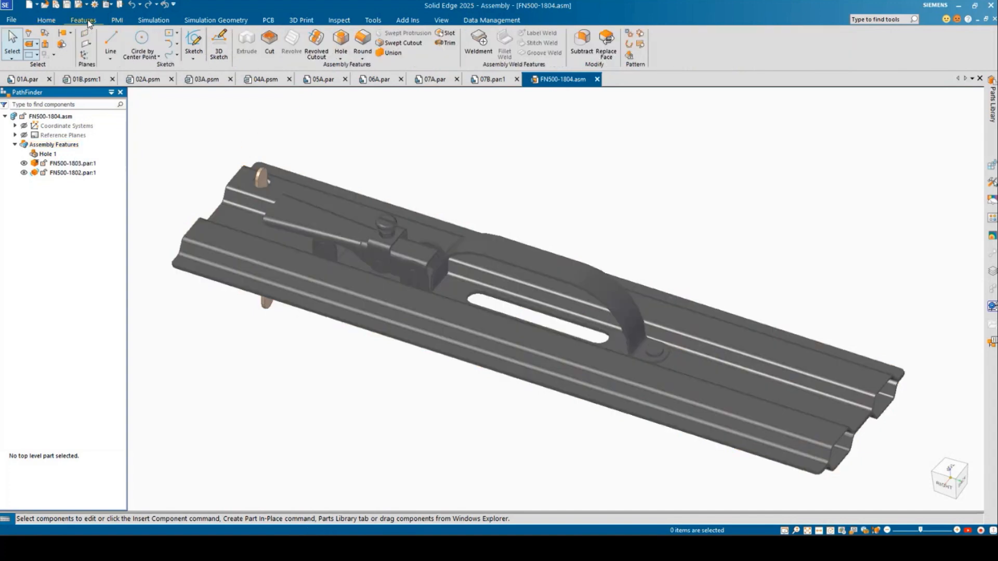
pyautogui.click(630, 35)
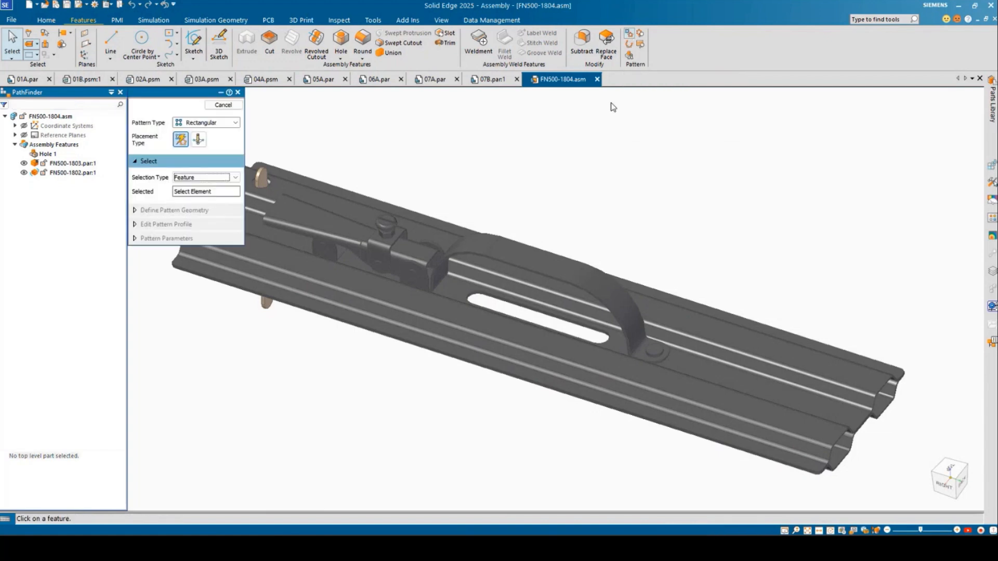
pyautogui.click(236, 122)
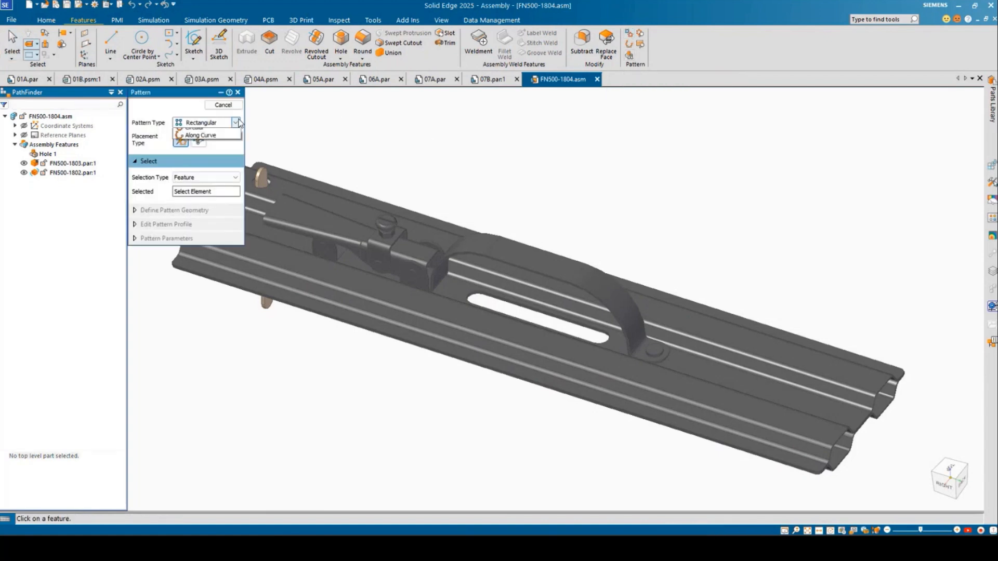
pyautogui.click(218, 133)
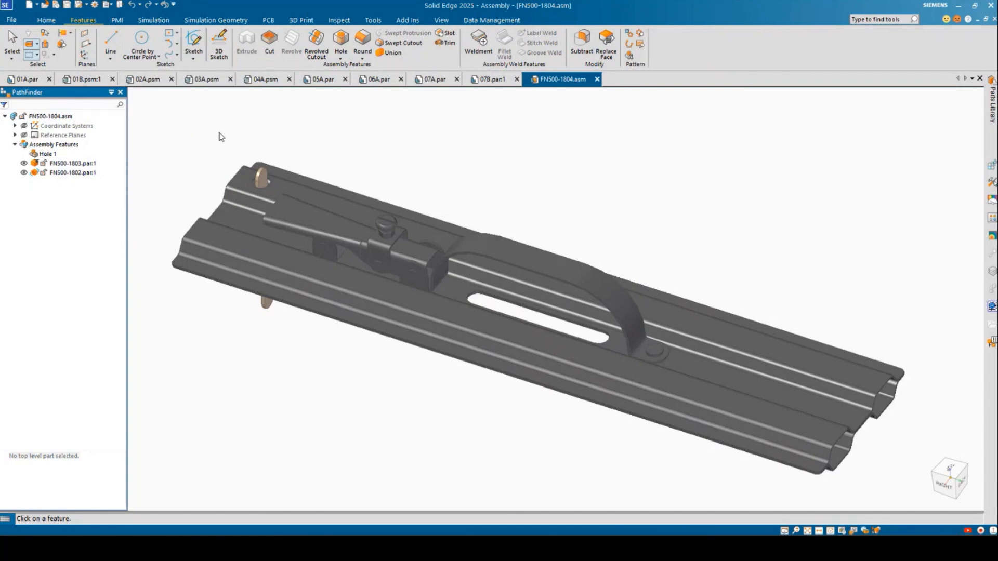
pyautogui.click(268, 188)
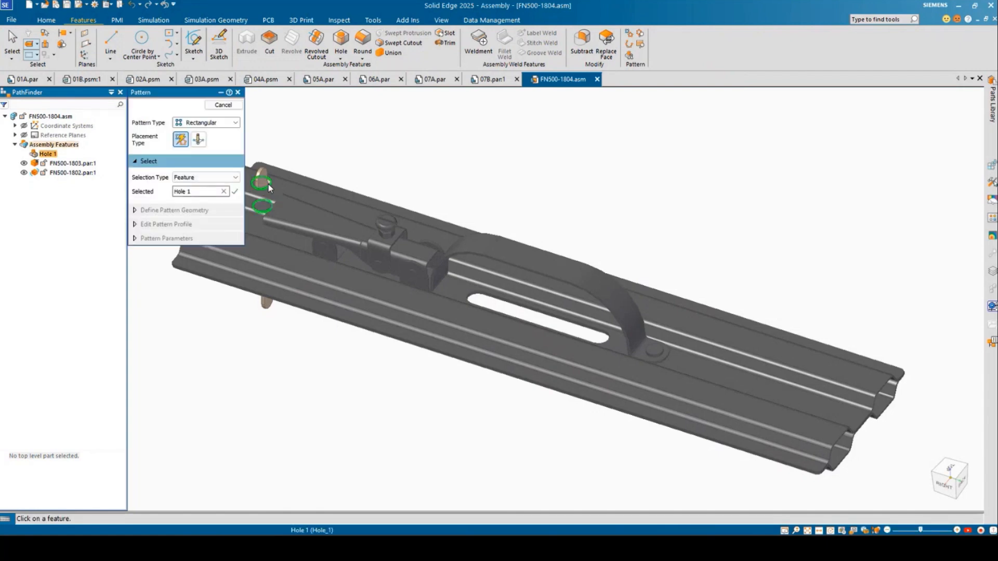
pyautogui.click(182, 145)
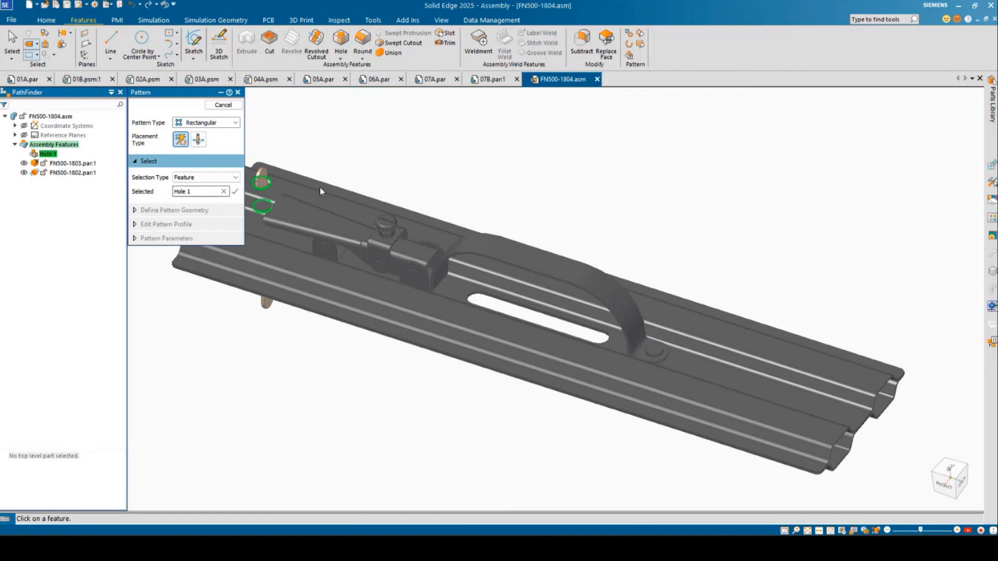
pyautogui.click(235, 192)
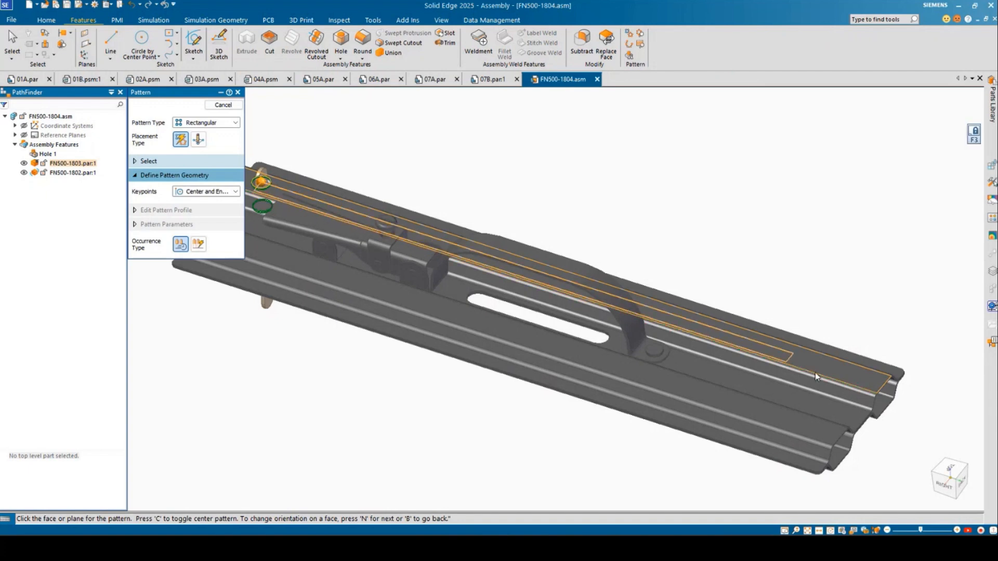
# Place the pattern on the plate's raised rail face, ending near its far end, with X count 15 and Y count 2.
pyautogui.click(857, 386)
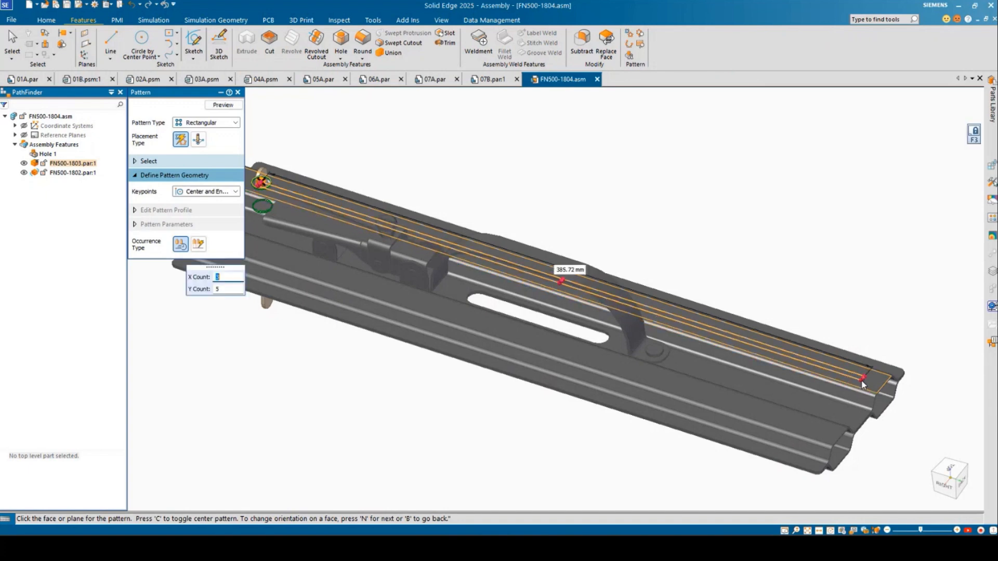
pyautogui.click(861, 379)
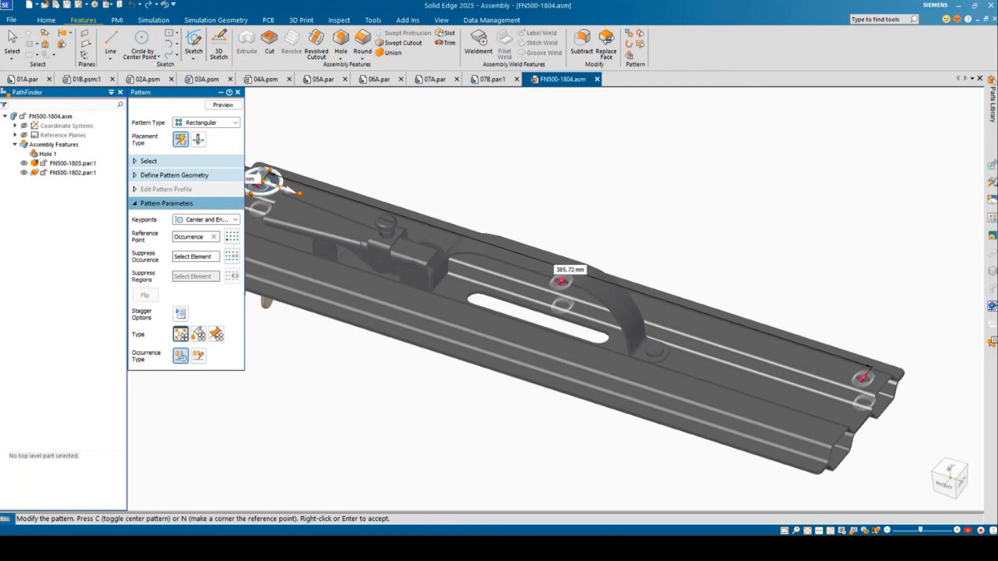
pyautogui.keyDown('shift'); pyautogui.moveTo(313, 373); pyautogui.dragTo(411, 340, button='middle'); pyautogui.keyUp('shift')
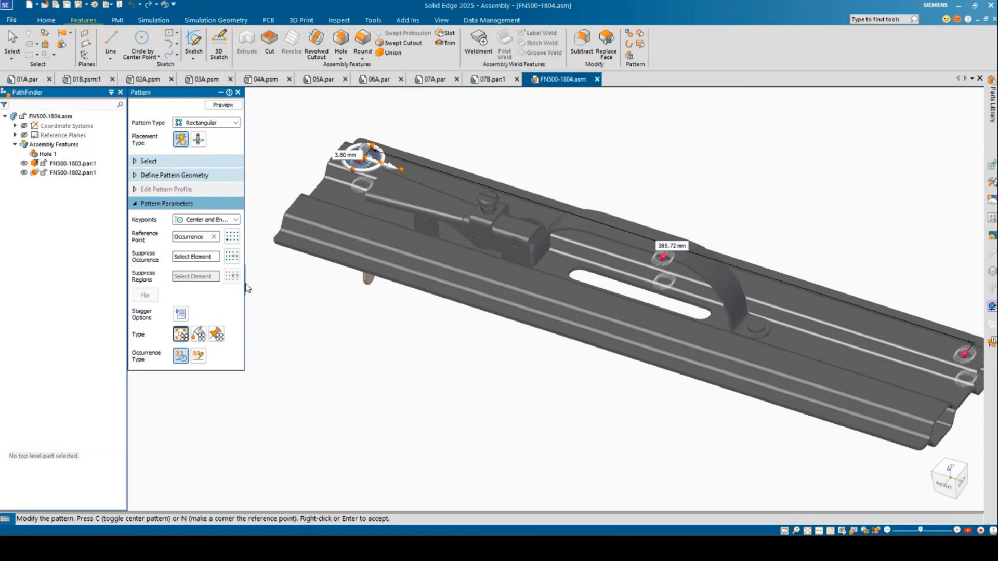
pyautogui.moveTo(244, 284); pyautogui.dragTo(294, 309)
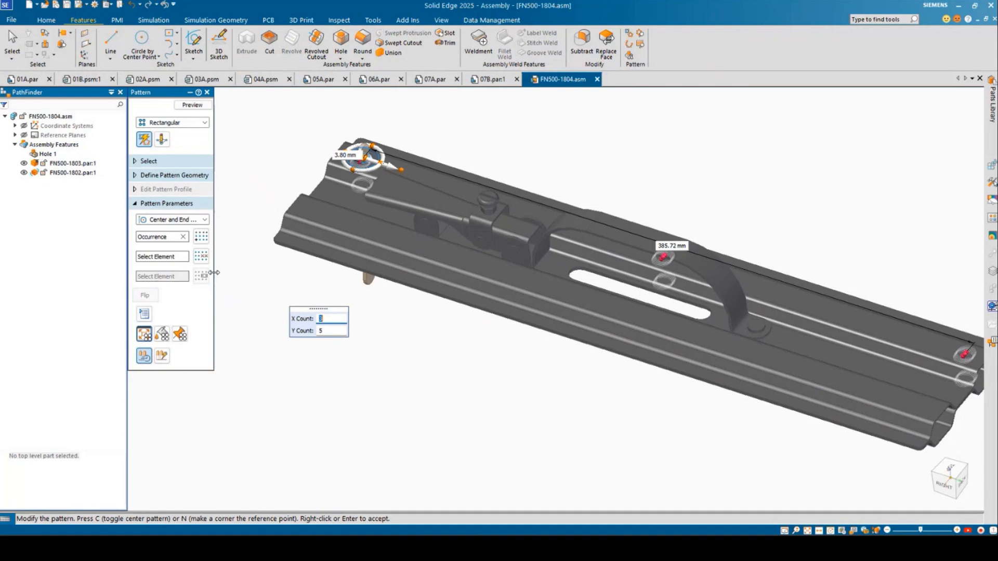
pyautogui.moveTo(214, 273); pyautogui.dragTo(247, 273)
pyautogui.doubleClick(325, 319)
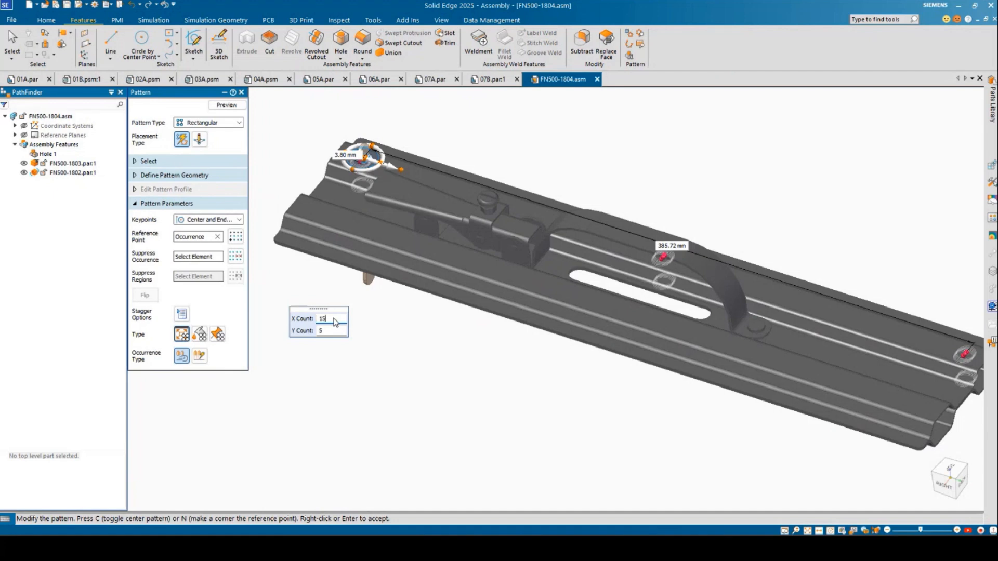
pyautogui.press('Tab')
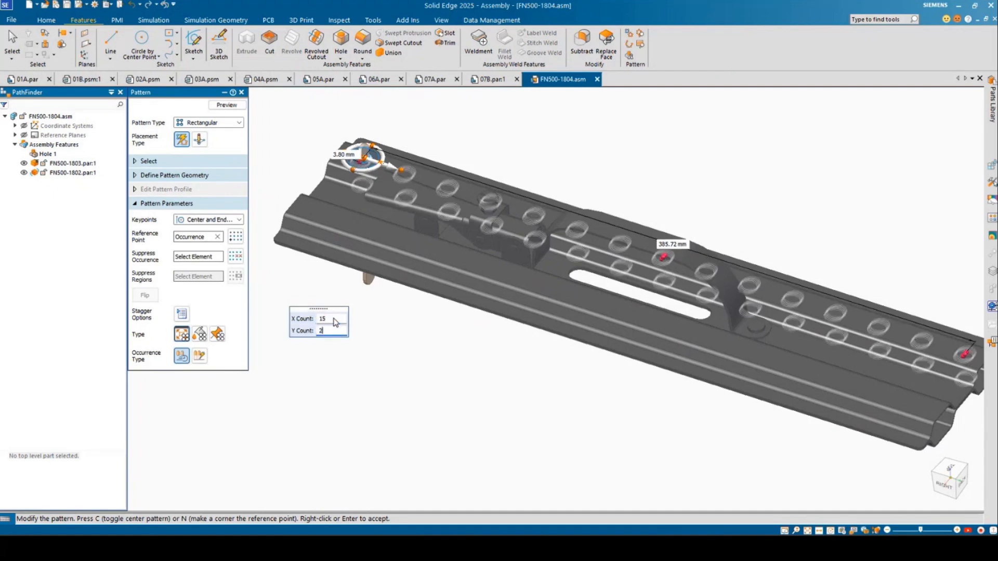
pyautogui.press('Tab')
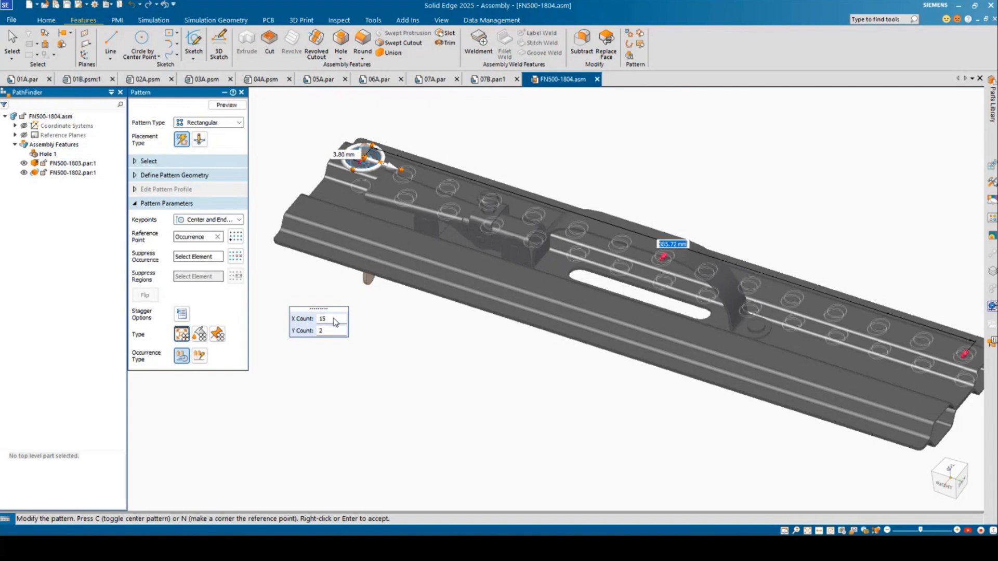
# Set the hole pattern's extents to 380 mm along the plate and 55 mm across it, and finish the pattern.
pyautogui.write('380')
pyautogui.press('Return')
pyautogui.press('Tab')
pyautogui.write('55')
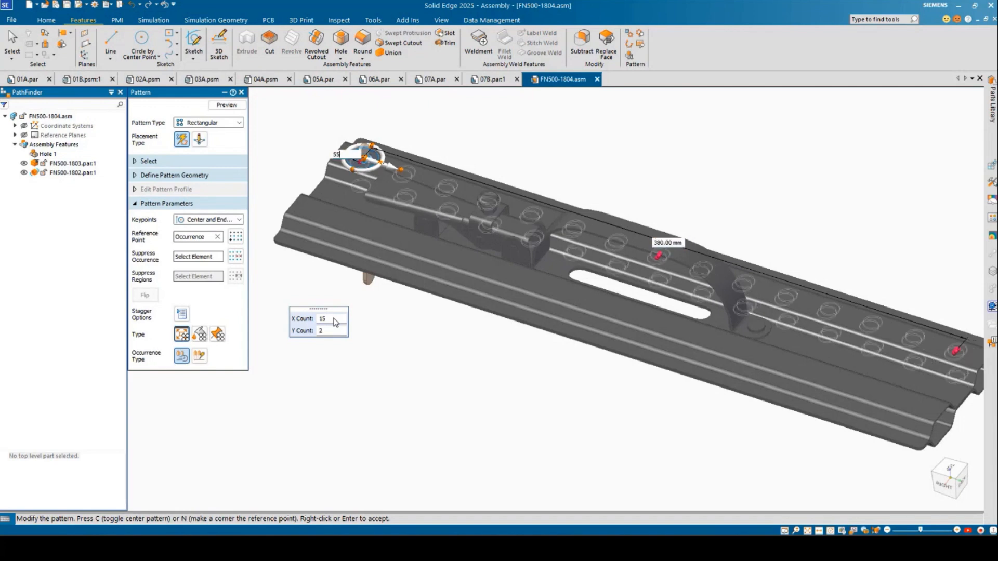
pyautogui.press('Return')
pyautogui.press('Tab')
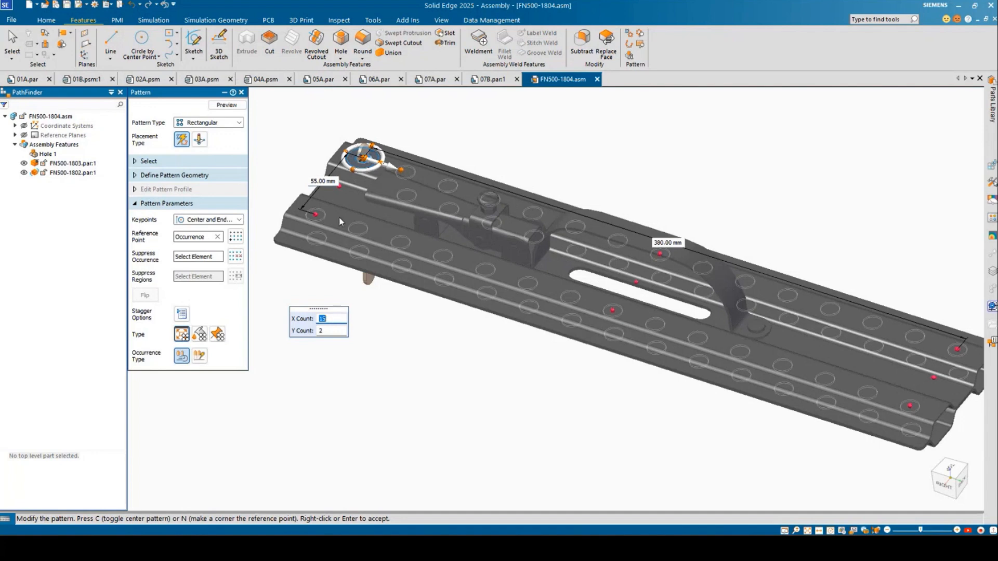
pyautogui.click(225, 105)
pyautogui.click(225, 106)
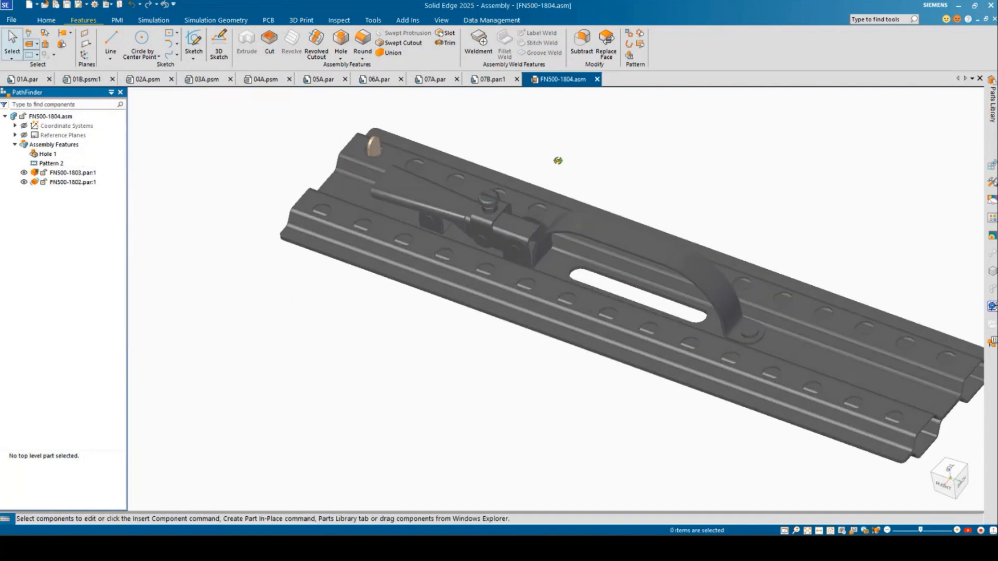
# Start a component pattern and accept the tan pin FN500-1802.par as the item to pattern.
pyautogui.keyDown('shift'); pyautogui.moveTo(615, 181); pyautogui.dragTo(519, 202, button='middle'); pyautogui.keyUp('shift')
pyautogui.scroll(2, 524, 199)
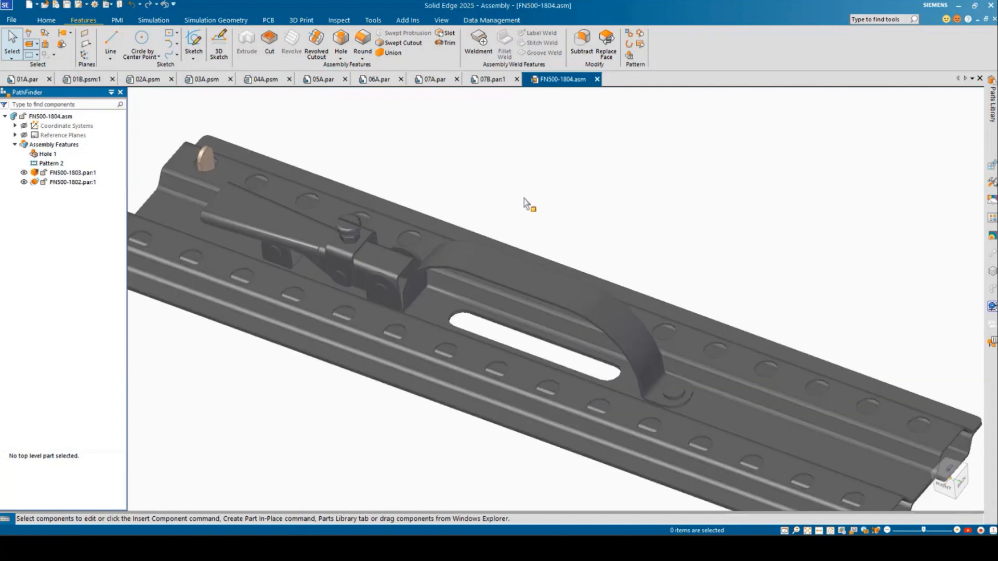
pyautogui.hotkey('ctrl', 't')
pyautogui.moveTo(525, 226); pyautogui.dragTo(534, 203, button='middle')
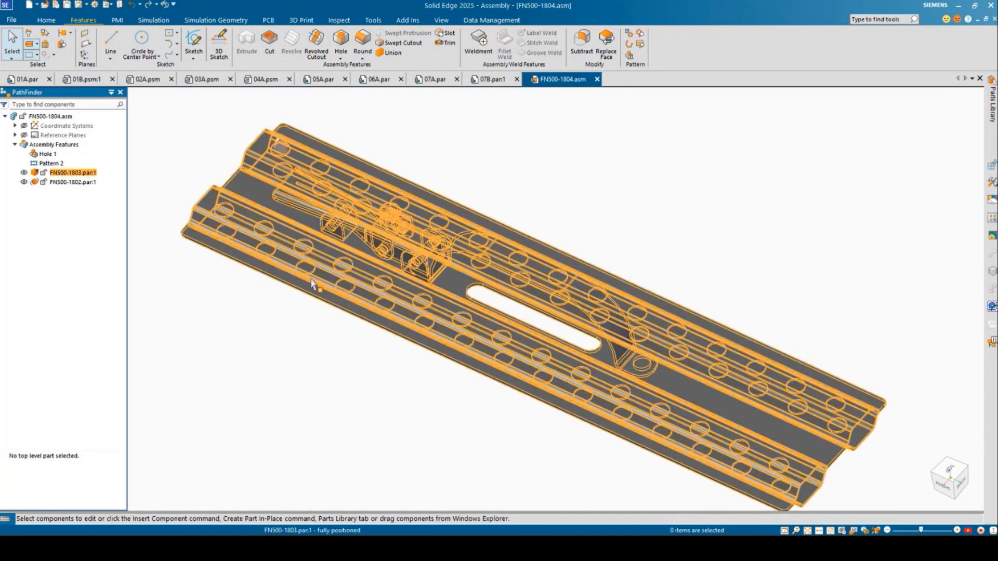
pyautogui.moveTo(628, 192); pyautogui.dragTo(610, 169, button='middle')
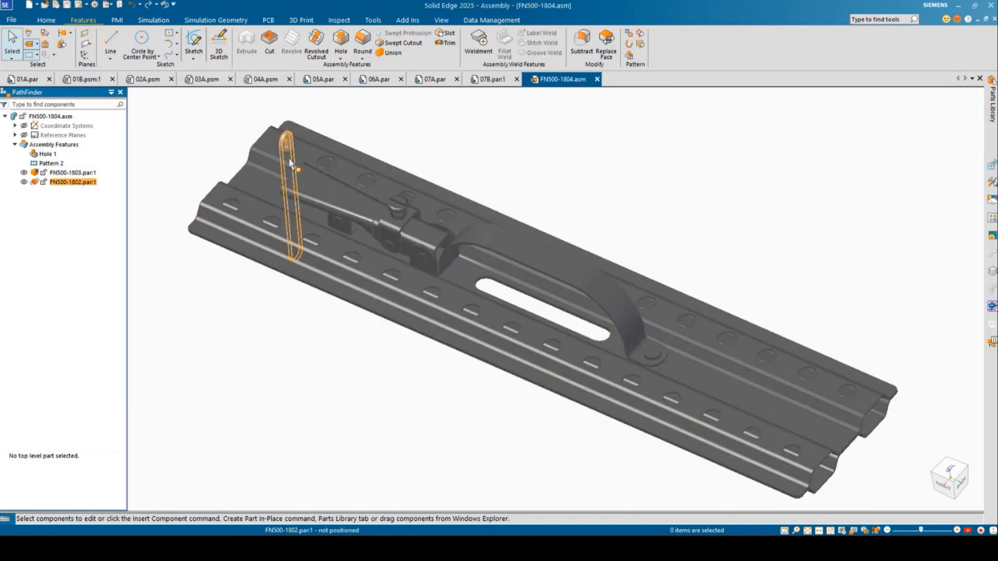
pyautogui.moveTo(279, 250); pyautogui.dragTo(268, 207, button='middle')
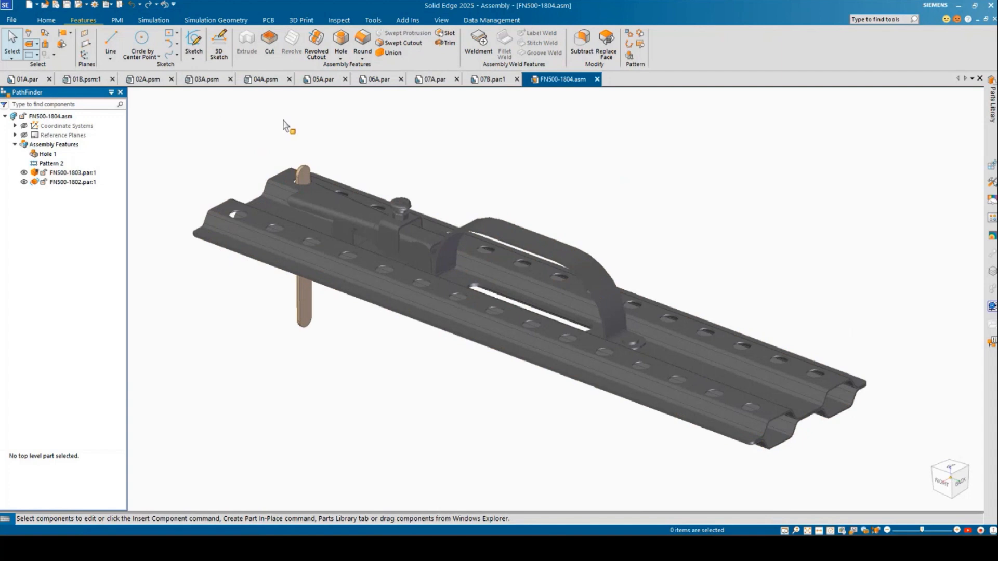
pyautogui.click(46, 21)
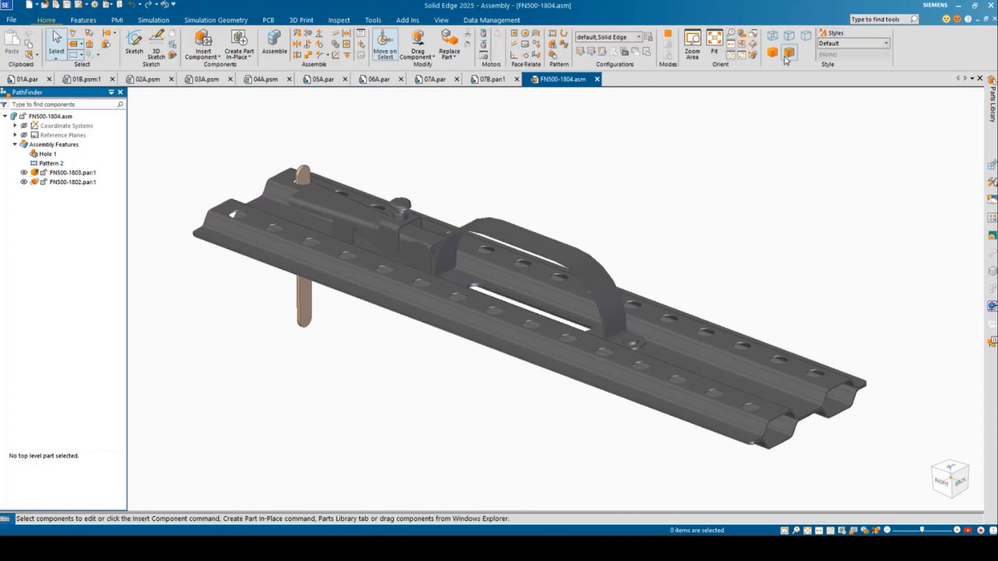
pyautogui.click(553, 33)
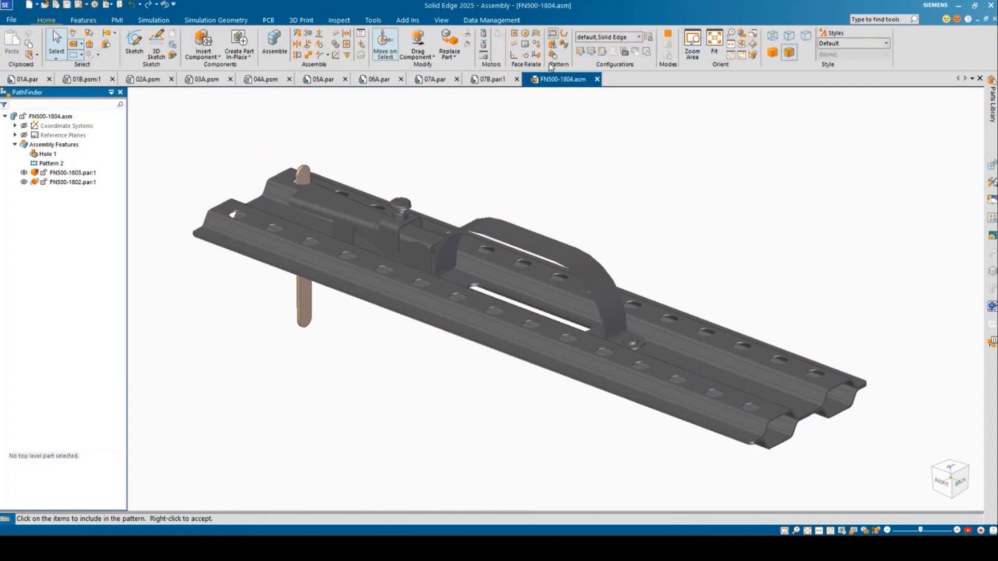
pyautogui.click(303, 176)
pyautogui.rightClick(381, 136)
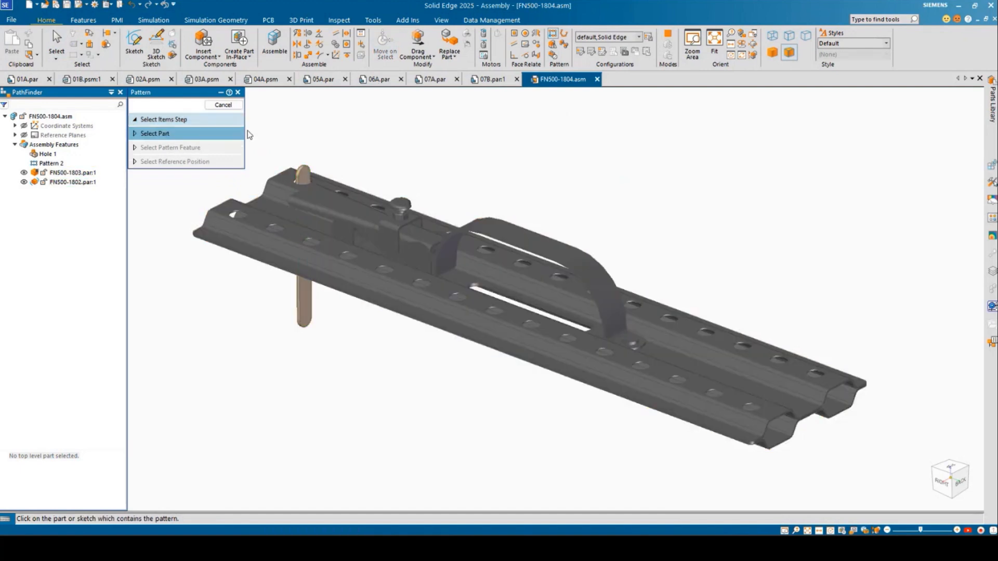
# Pattern the pin along the plate's Pattern 2 holes, using the hole around the original pin as the reference position.
pyautogui.click(339, 190)
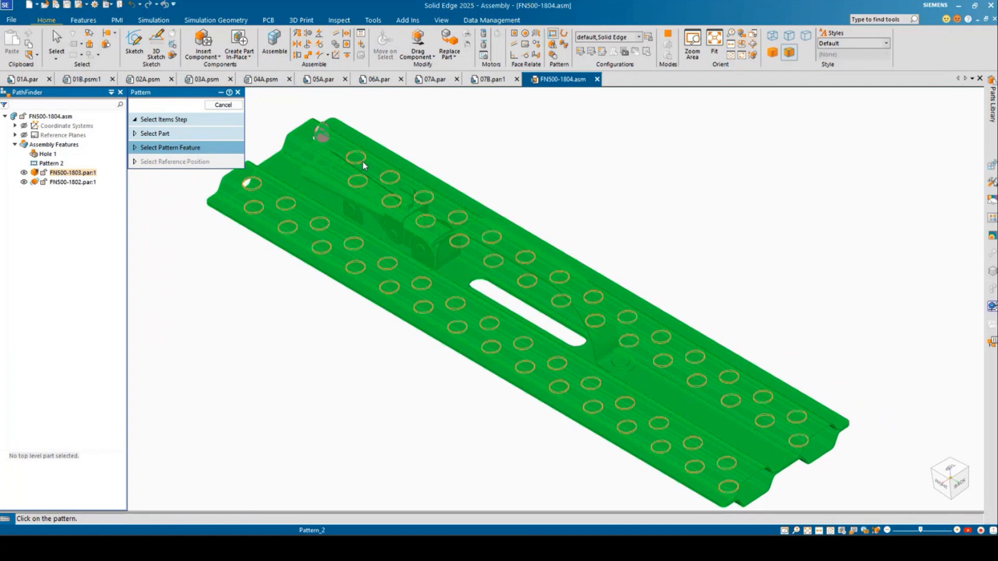
pyautogui.click(363, 164)
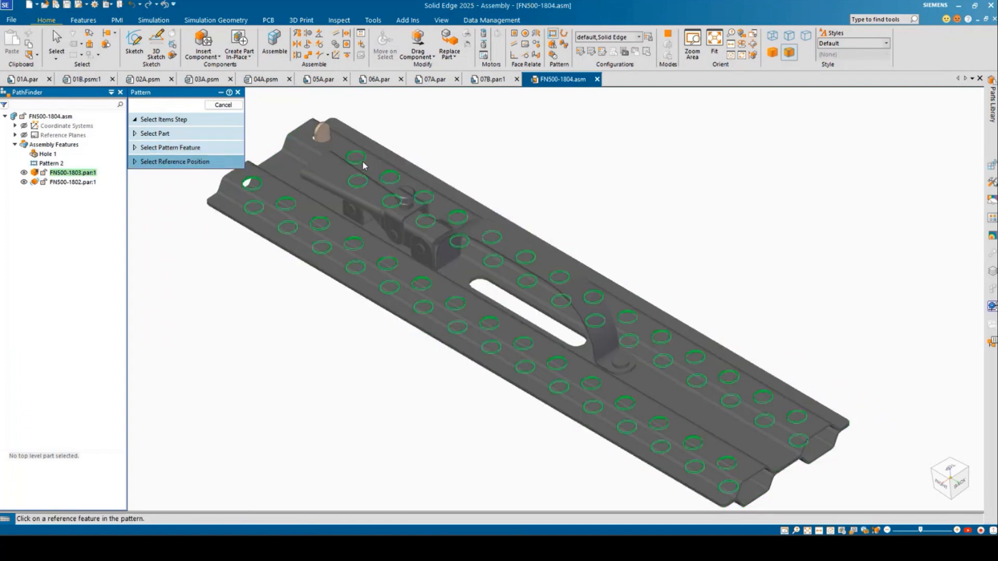
pyautogui.click(323, 138)
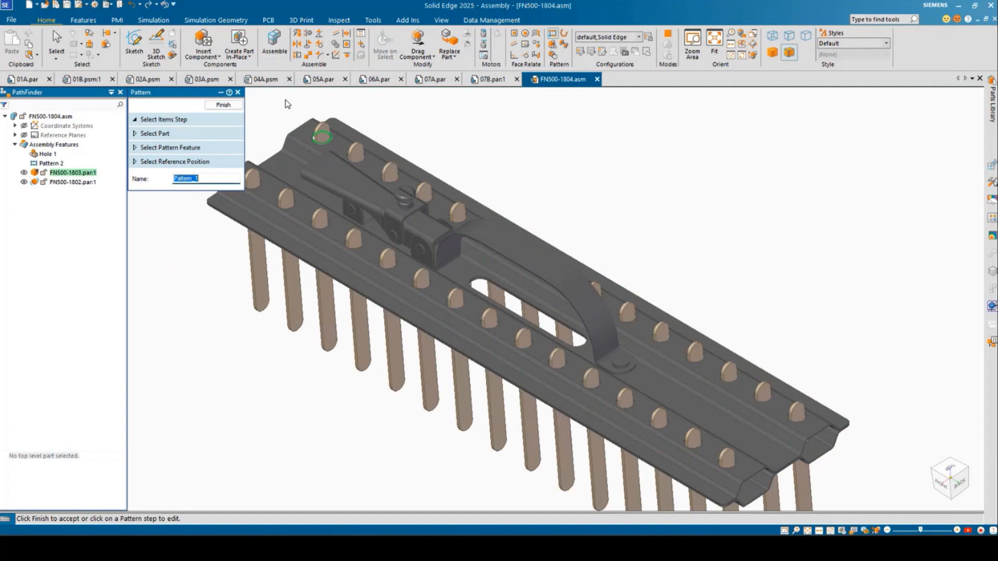
pyautogui.click(223, 104)
pyautogui.moveTo(684, 254); pyautogui.dragTo(698, 209, button='middle')
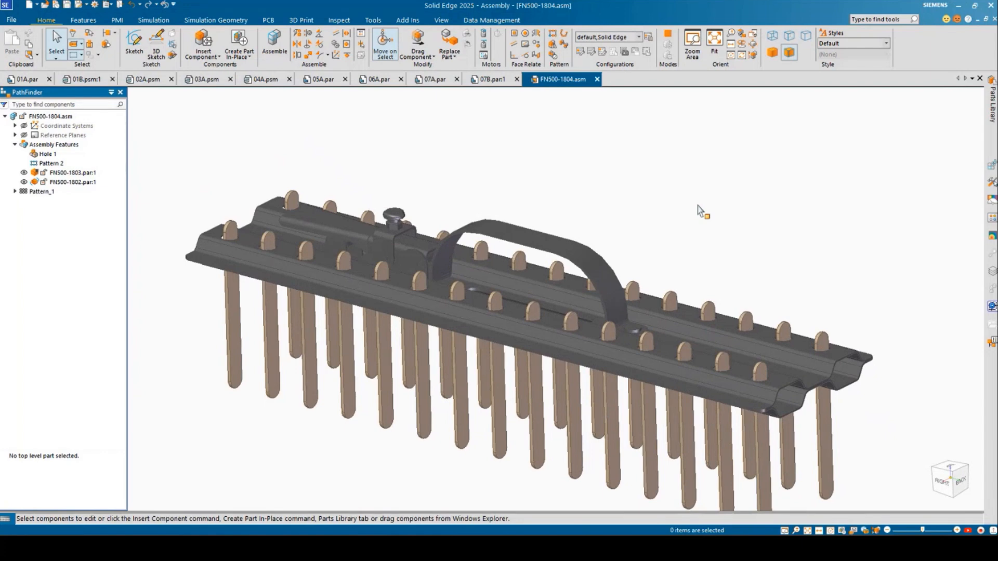
pyautogui.moveTo(671, 193); pyautogui.dragTo(648, 187, button='middle')
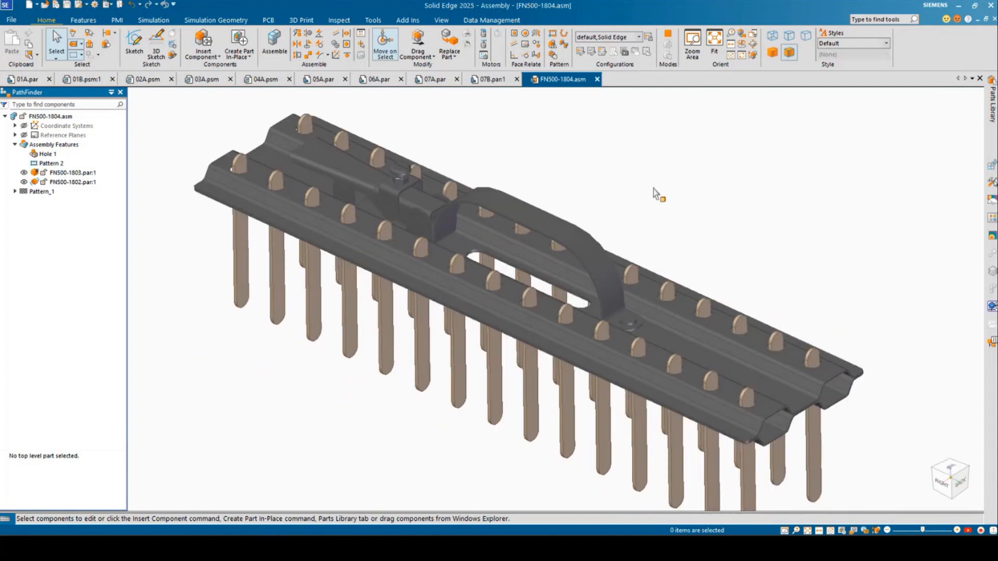
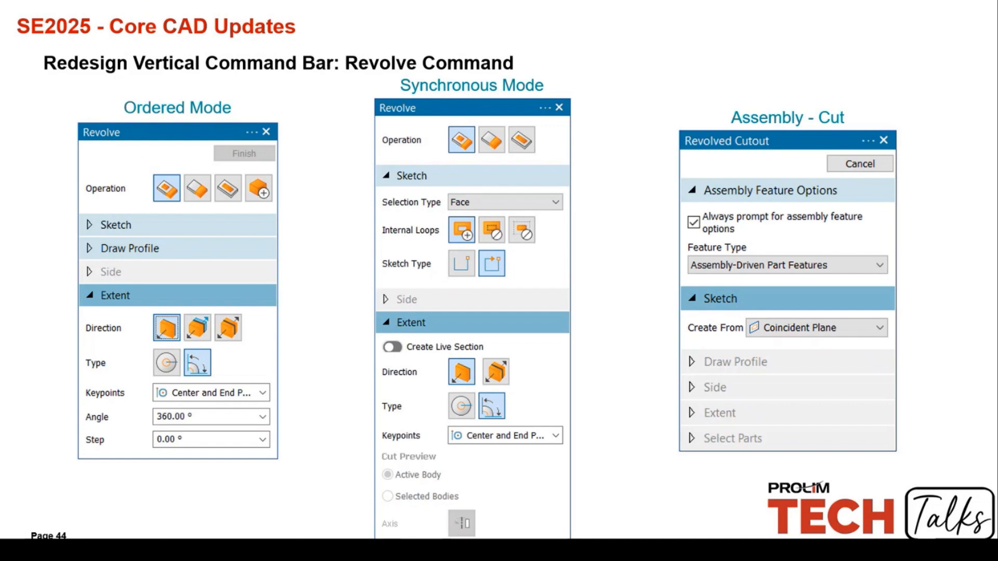
pyautogui.press('Right')
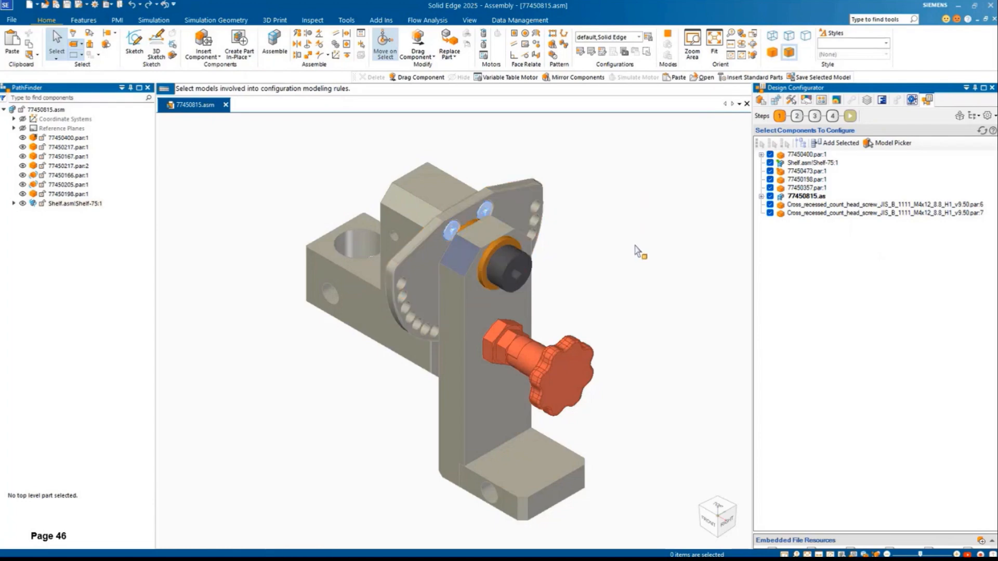
# Open the L-shaped bracket part 77450400.par from the 77450815.asm assembly.
pyautogui.moveTo(640, 250); pyautogui.dragTo(663, 208, button='middle')
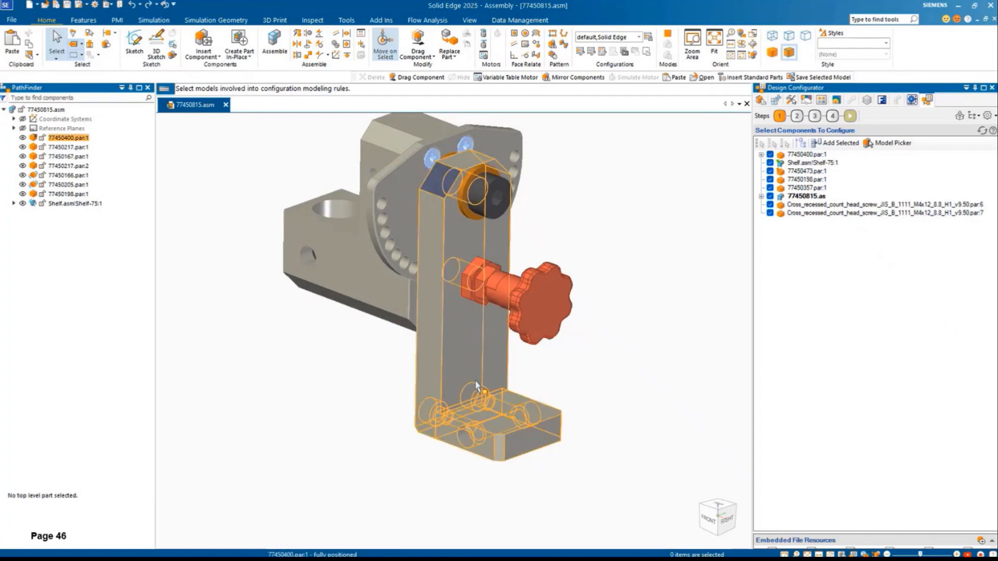
pyautogui.click(464, 355)
pyautogui.rightClick(468, 359)
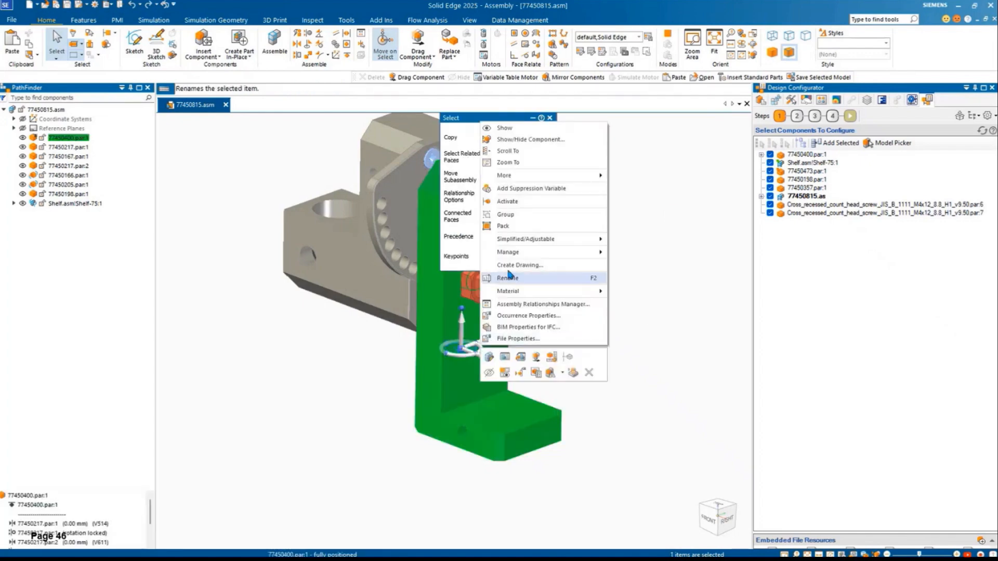
pyautogui.click(521, 355)
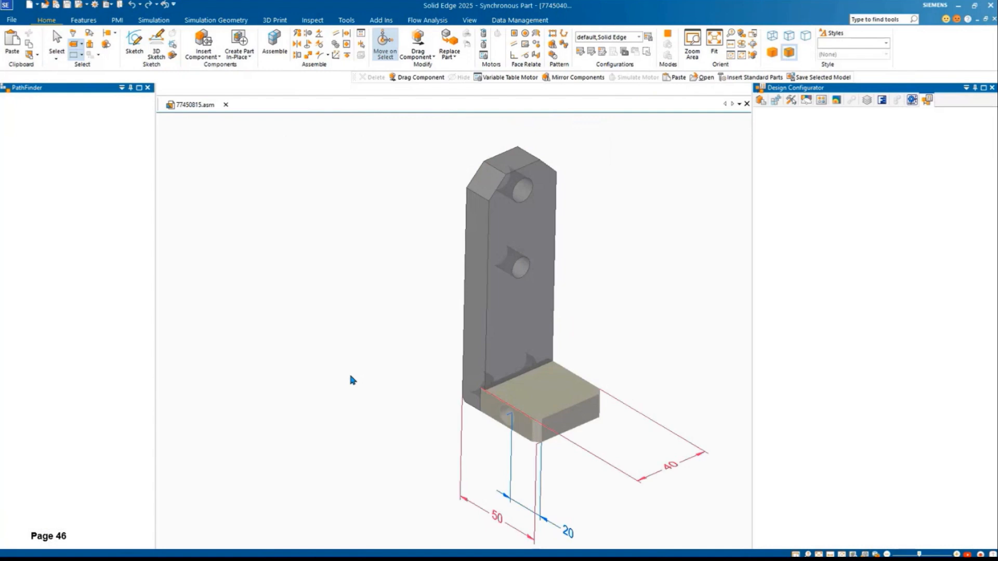
# Limit the bracket part's variable A to the discrete values 100, 110 and 120 mm in the Variable Table.
pyautogui.scroll(-1, 338, 375)
pyautogui.keyDown('shift'); pyautogui.moveTo(336, 359); pyautogui.dragTo(334, 333, button='middle'); pyautogui.keyUp('shift')
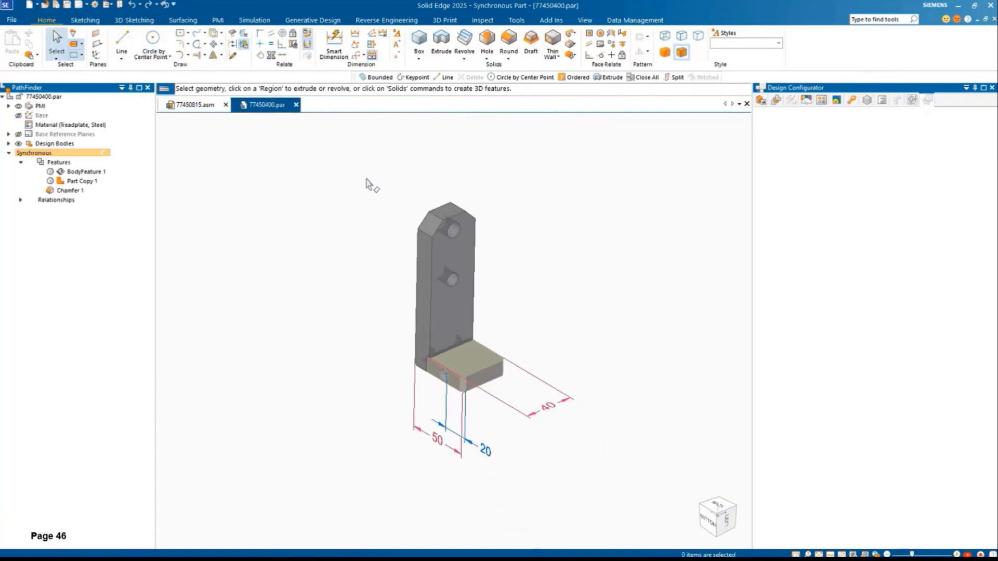
pyautogui.click(516, 20)
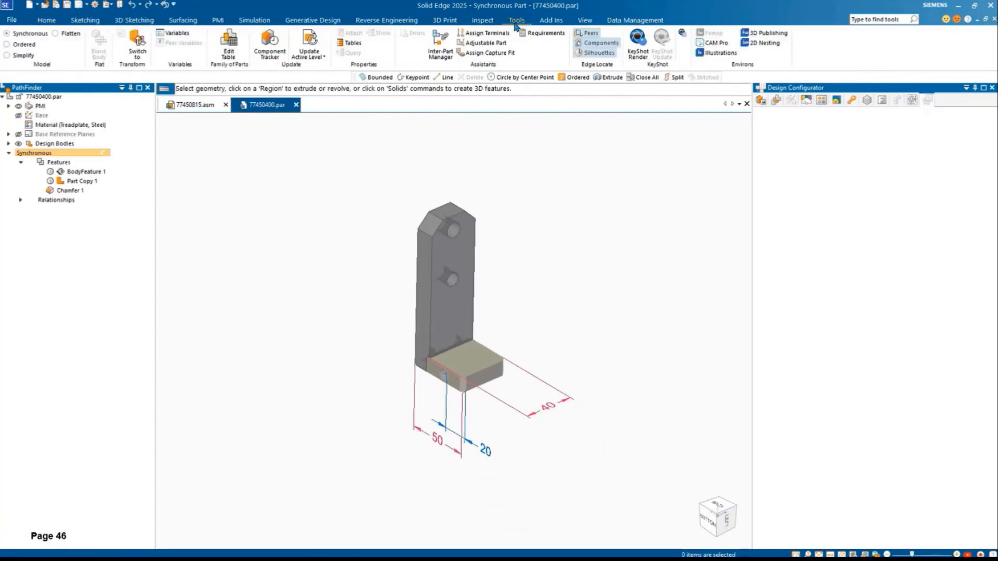
pyautogui.click(183, 33)
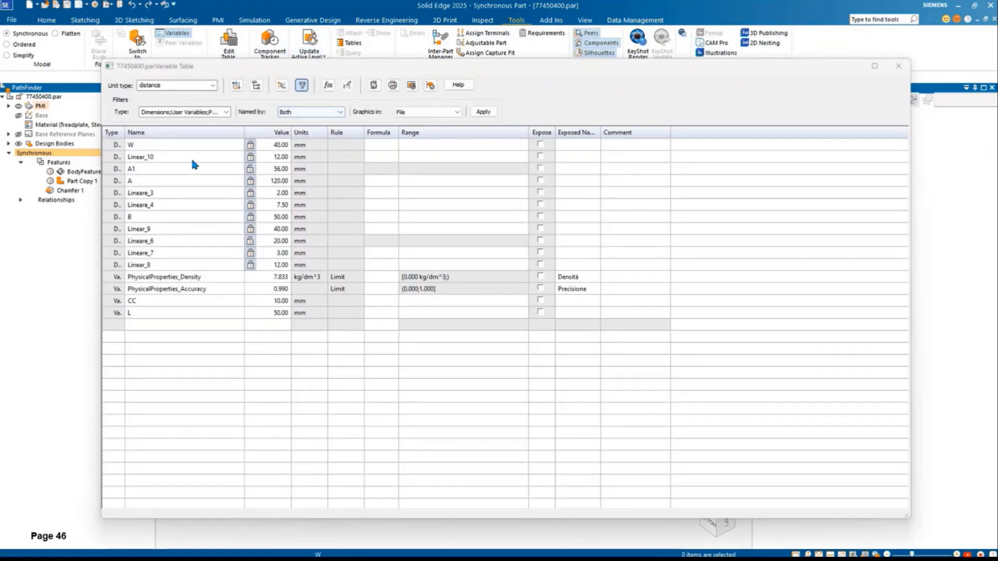
pyautogui.click(116, 181)
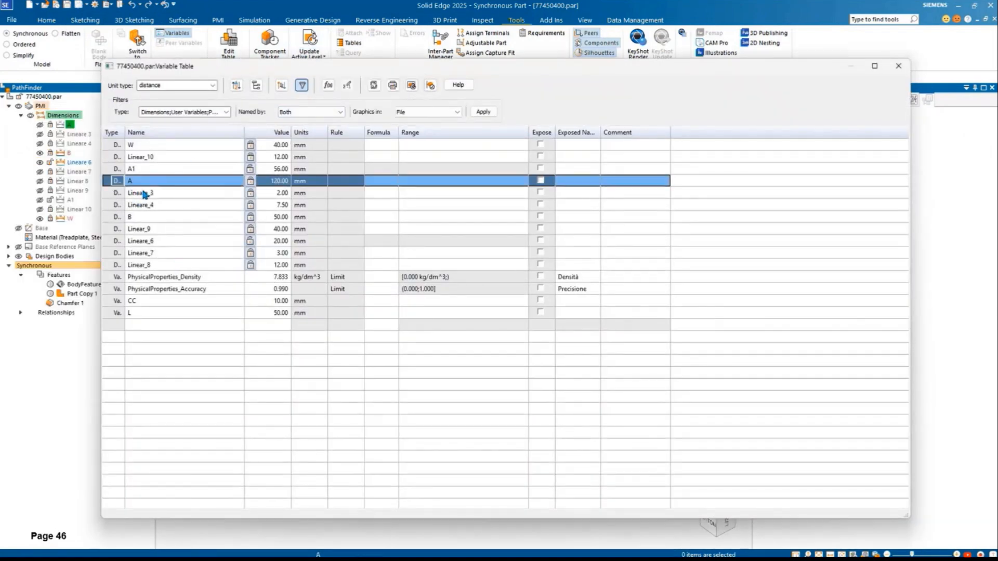
pyautogui.click(349, 90)
pyautogui.click(408, 280)
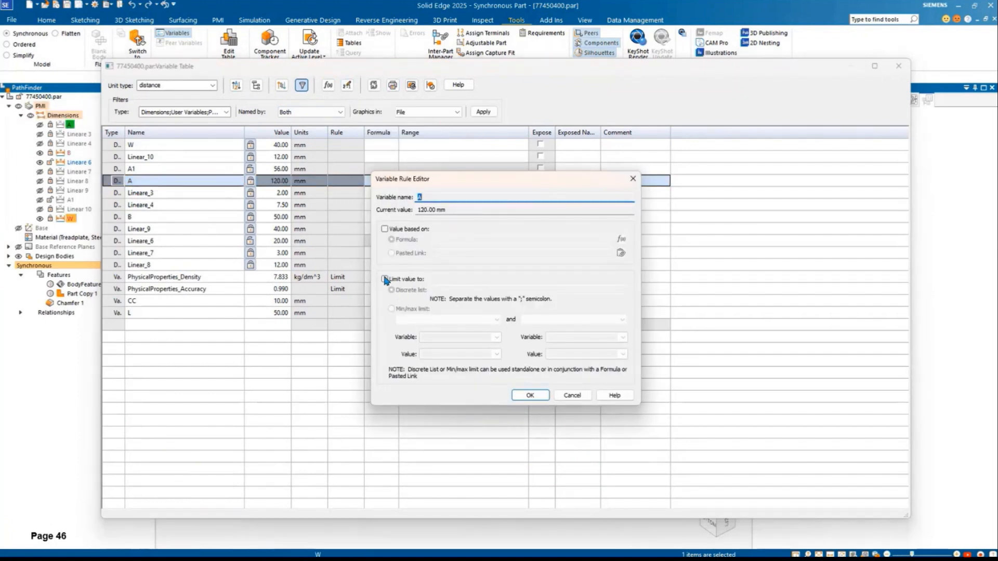
pyautogui.click(457, 290)
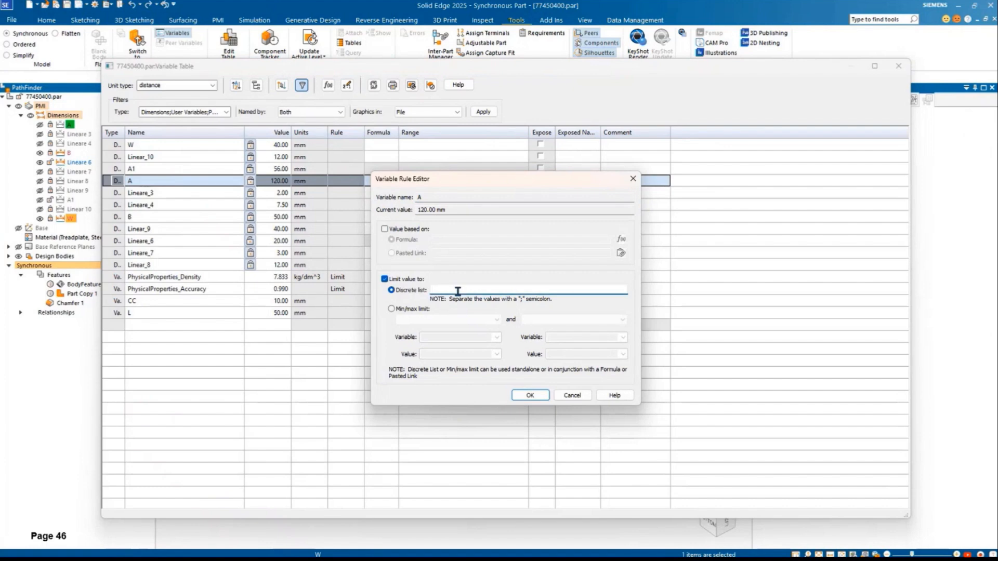
pyautogui.write('100;110;120')
pyautogui.press('Return')
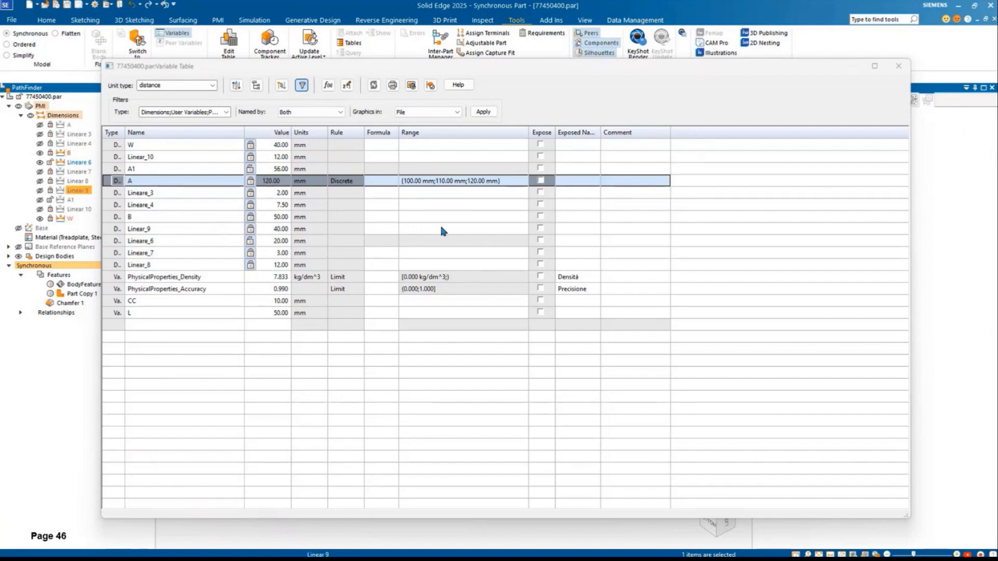
pyautogui.click(899, 65)
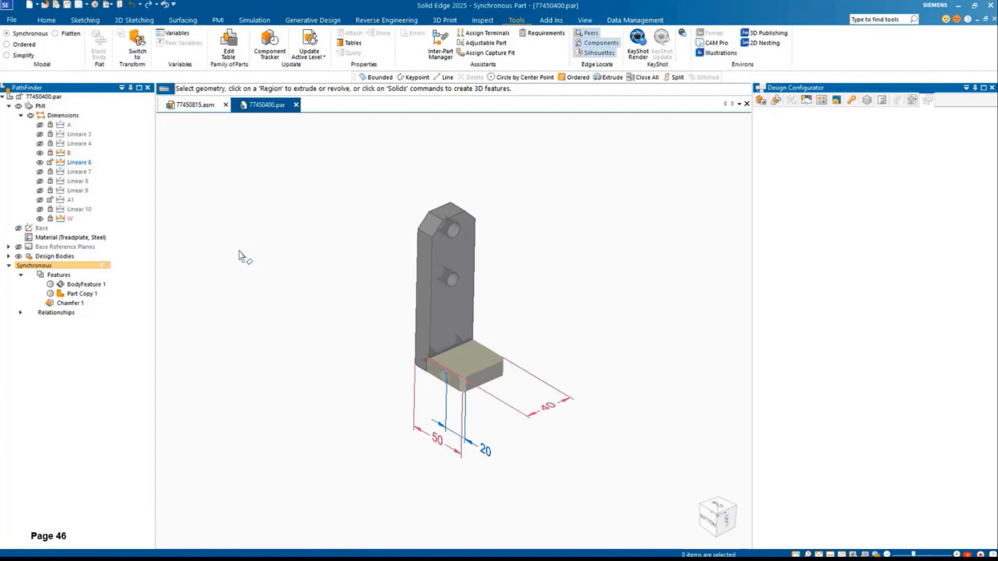
# Return to the 77450815.asm assembly and add variable A of 77450400.par to the Design Configurator with a quick action.
pyautogui.click(197, 106)
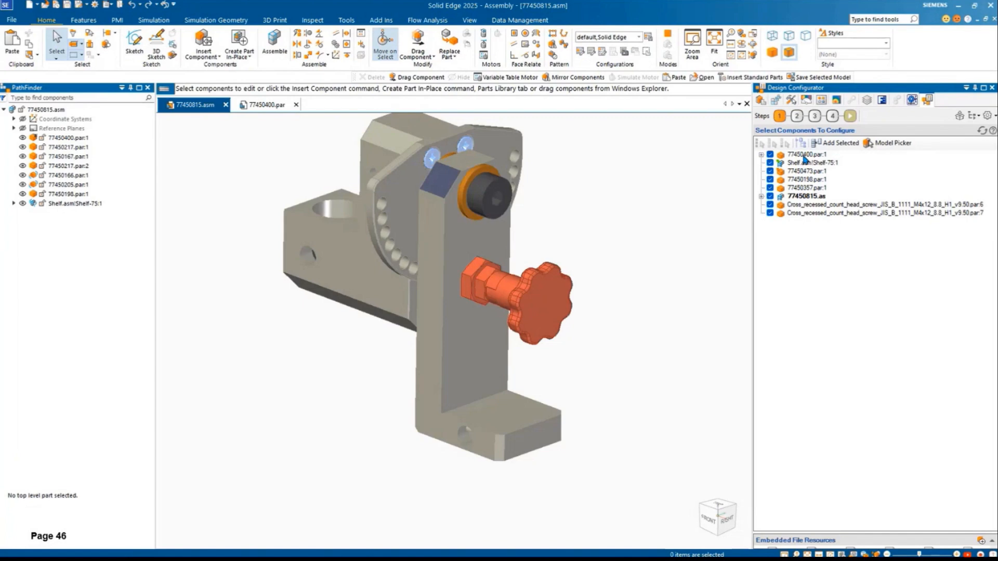
pyautogui.rightClick(804, 156)
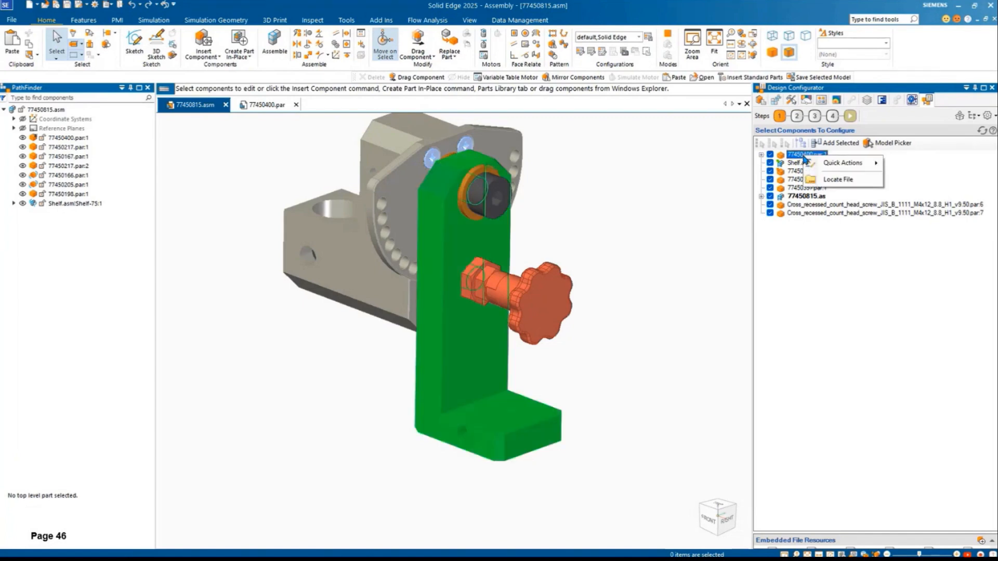
pyautogui.moveTo(818, 165)
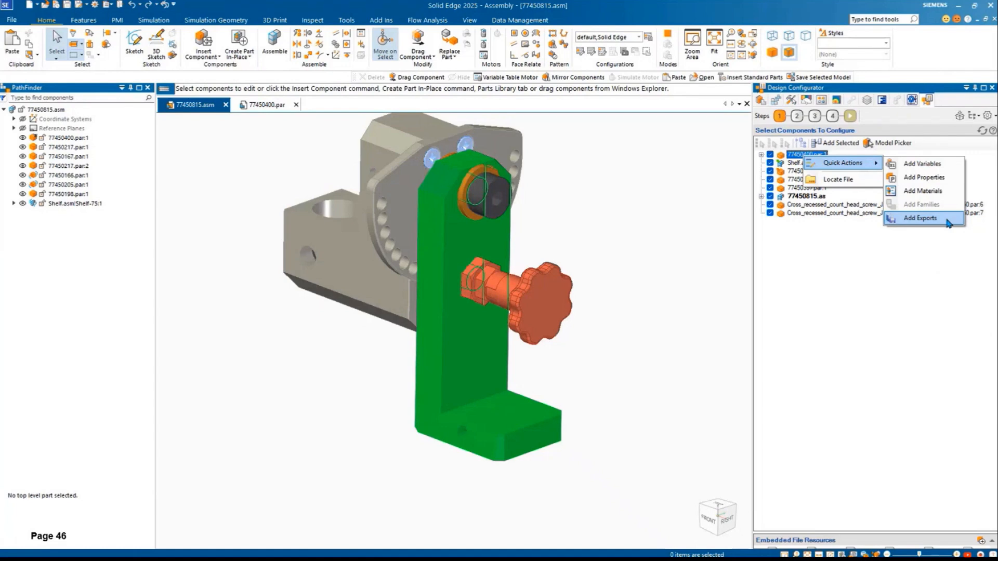
pyautogui.click(914, 164)
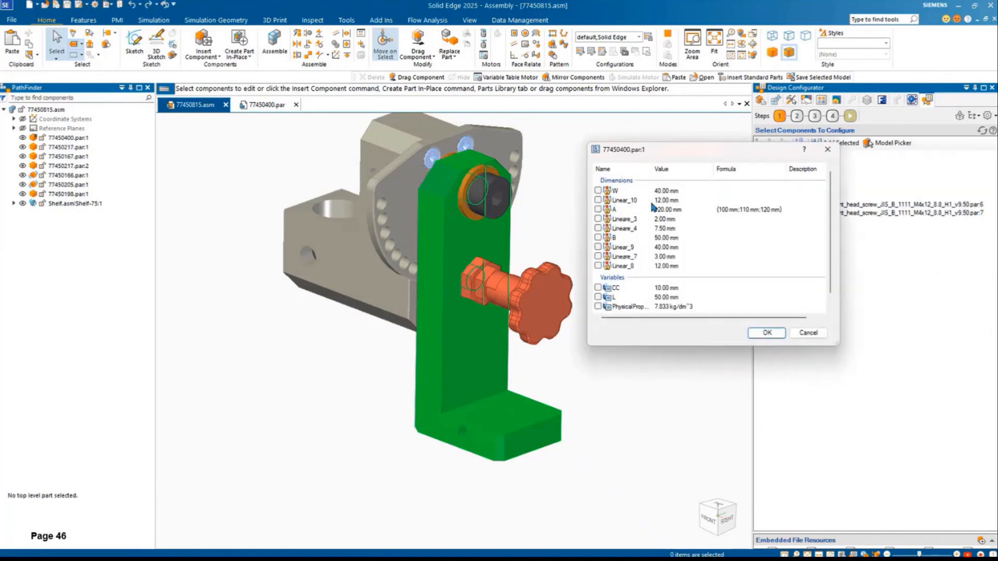
pyautogui.moveTo(671, 150); pyautogui.dragTo(643, 132)
pyautogui.click(570, 190)
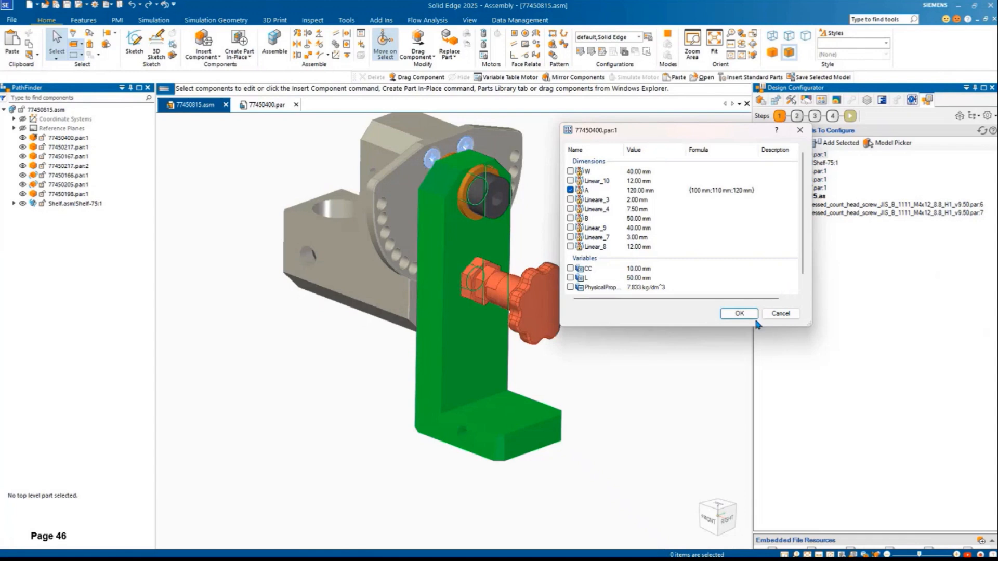
pyautogui.click(739, 314)
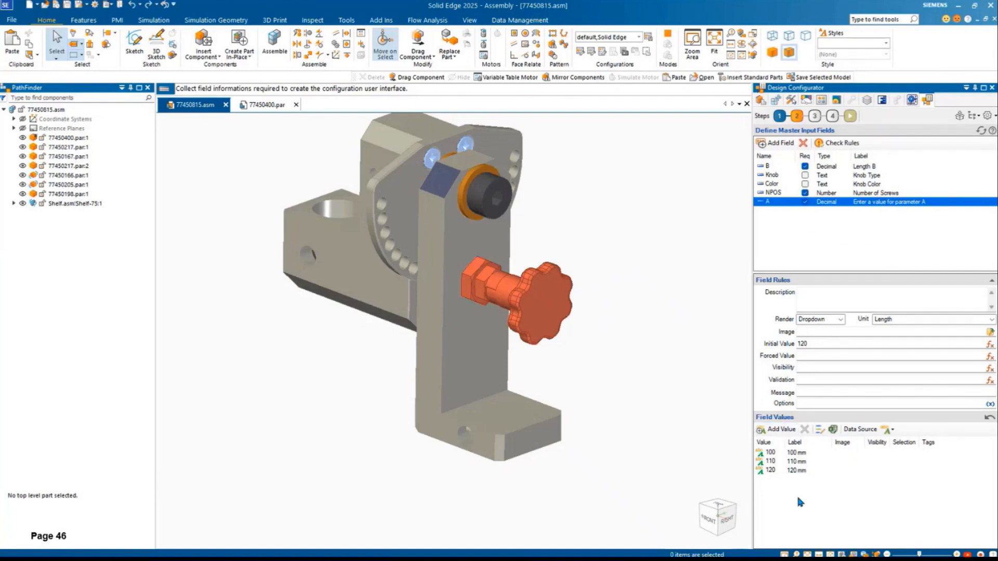
pyautogui.doubleClick(777, 472)
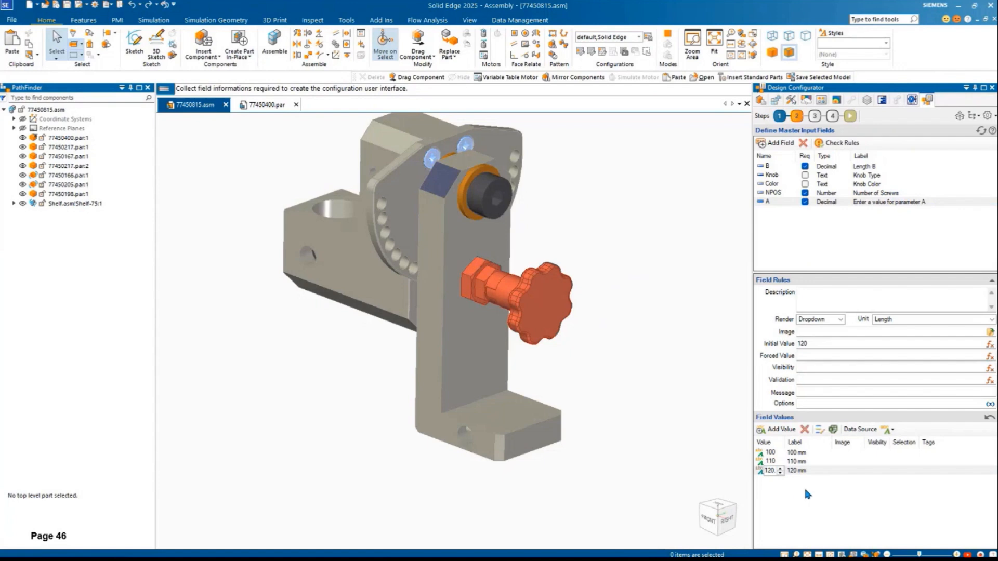
pyautogui.click(829, 491)
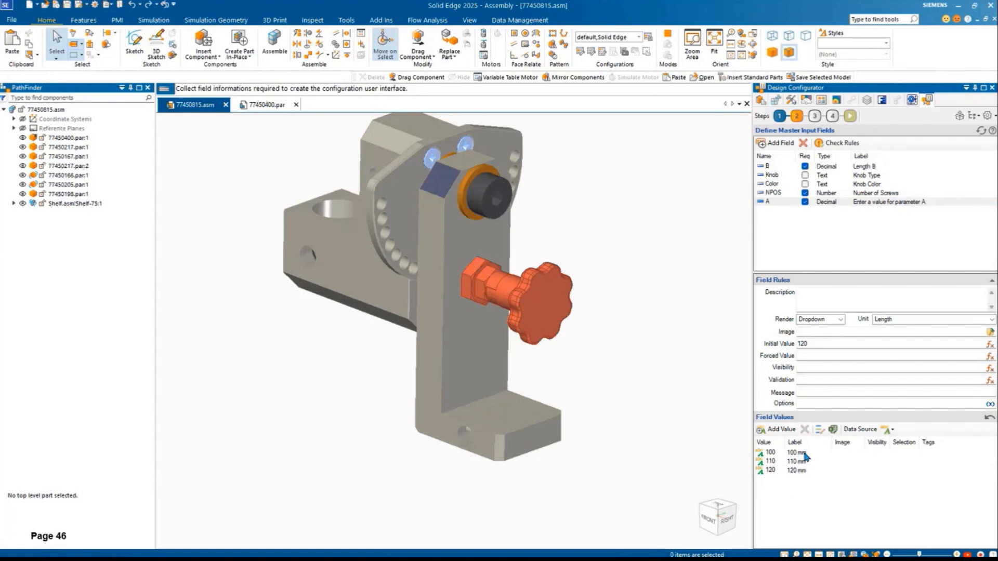
pyautogui.click(764, 482)
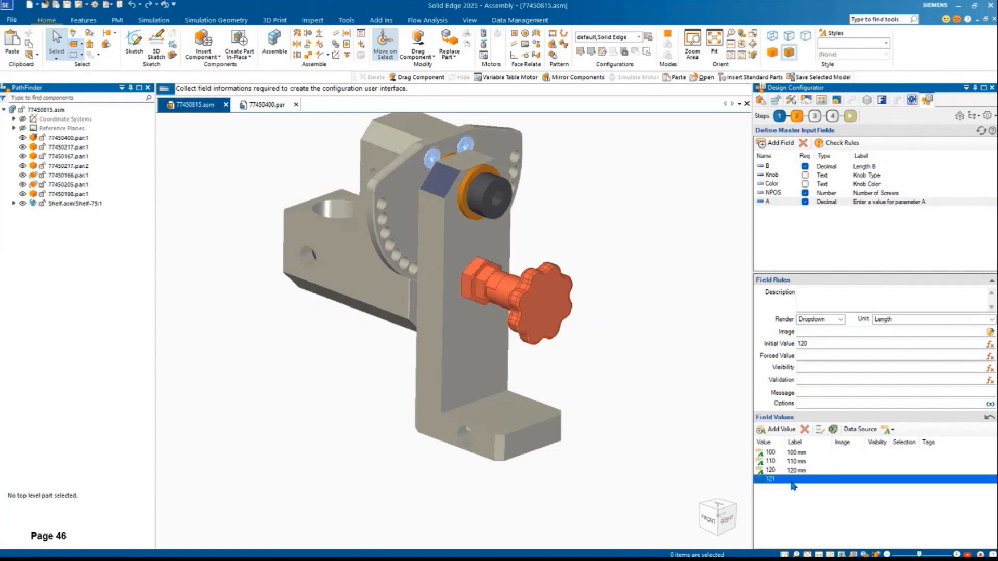
pyautogui.click(805, 429)
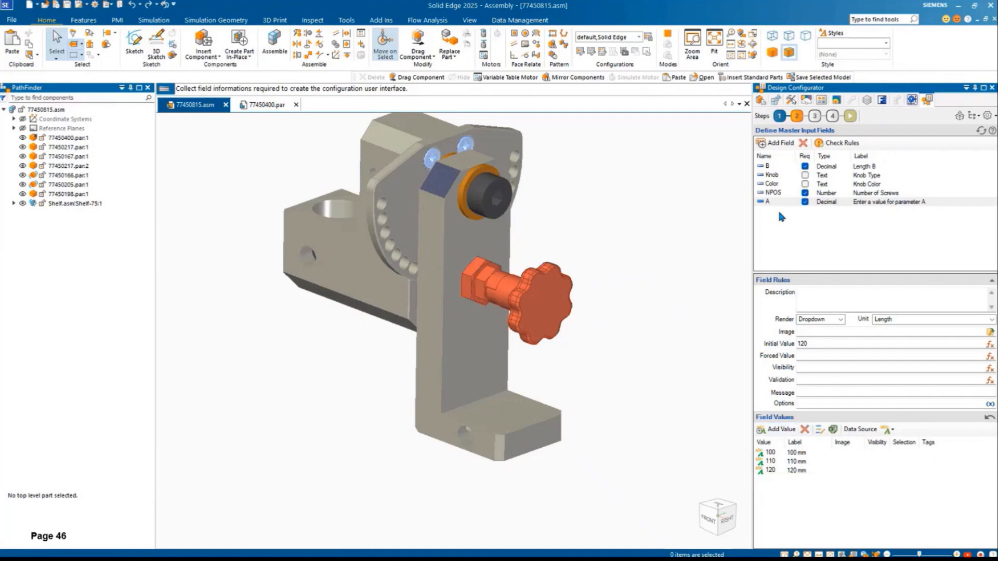
# Move input field A to the first place in the master input fields and label it "Length A".
pyautogui.moveTo(774, 202); pyautogui.dragTo(788, 168)
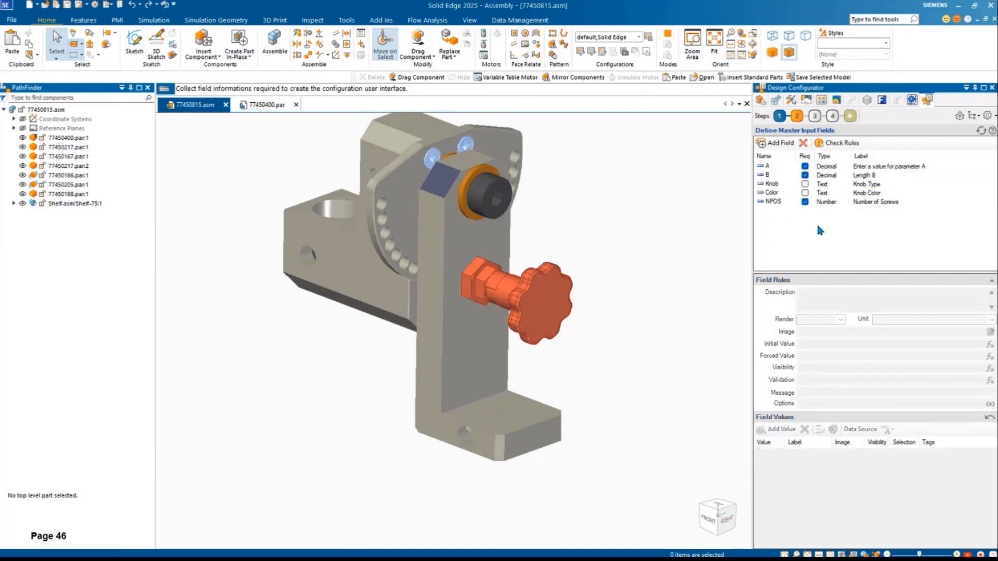
pyautogui.click(924, 167)
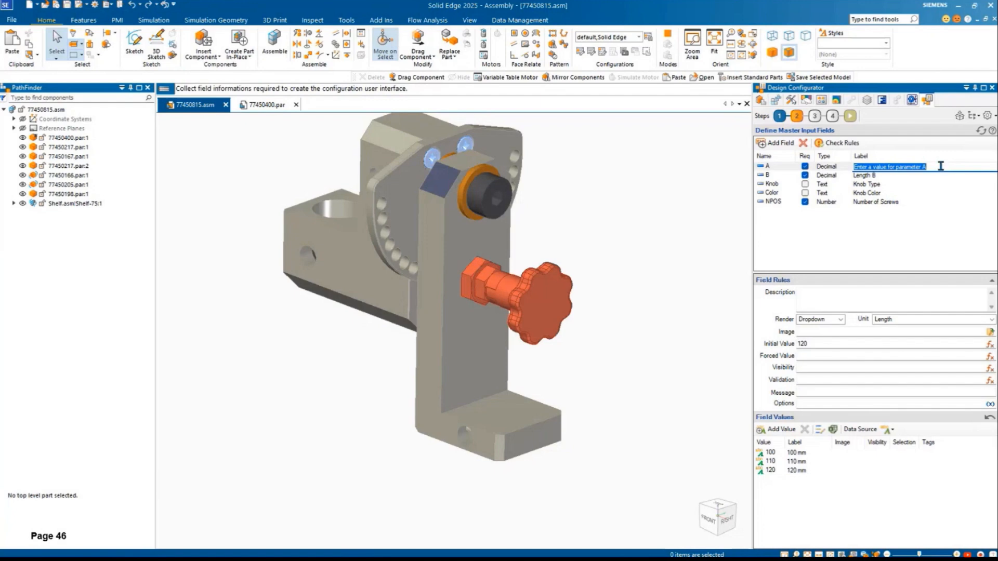
pyautogui.write('Length')
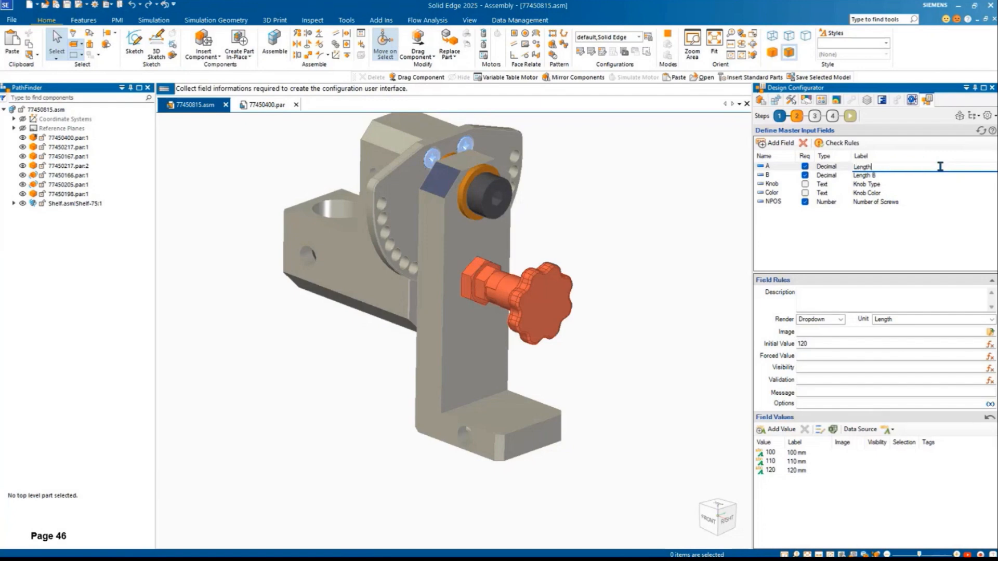
pyautogui.write(' A')
pyautogui.click(793, 238)
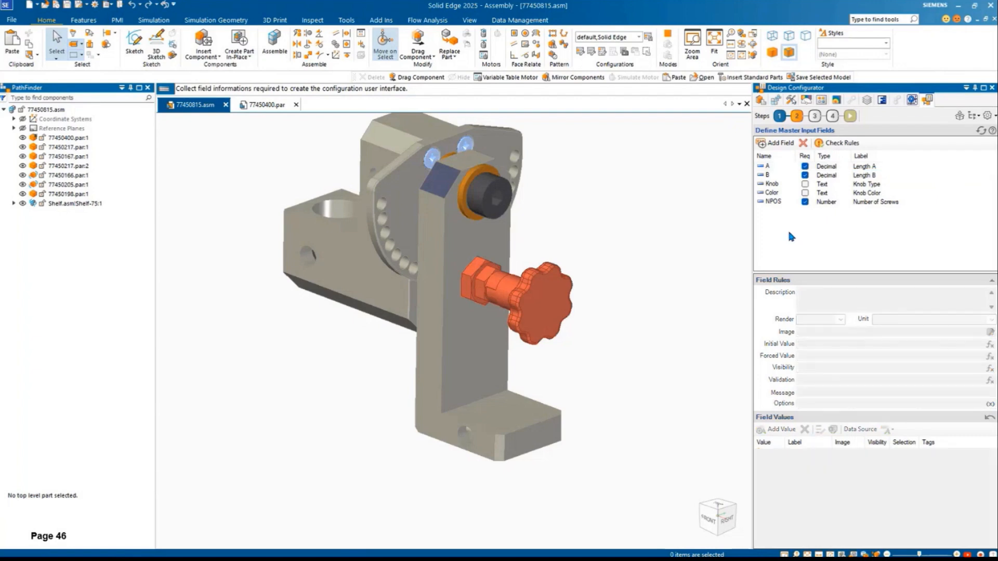
# Review input field A's settings and the model rule that sets variable A of 77450400.par.
pyautogui.click(768, 170)
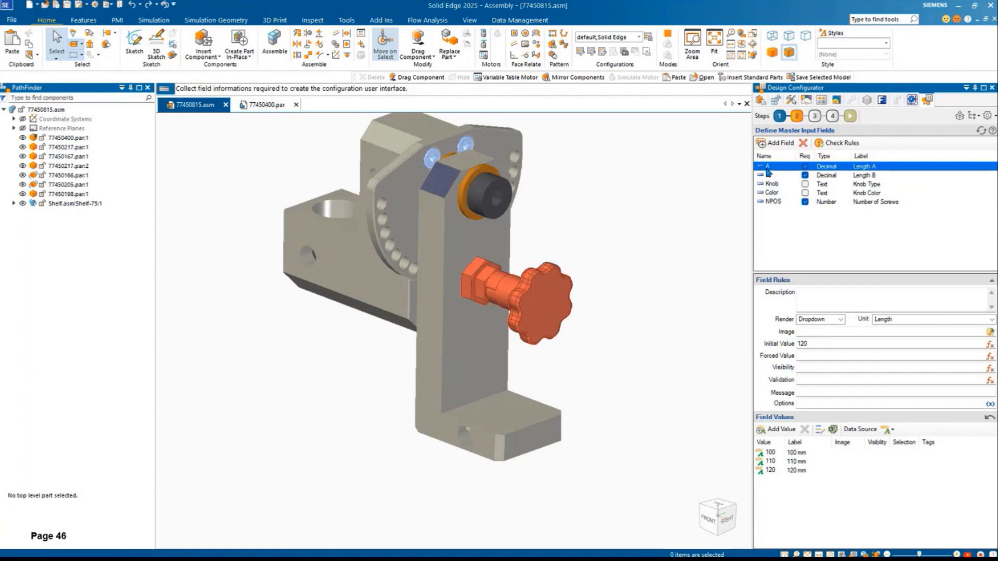
pyautogui.click(831, 116)
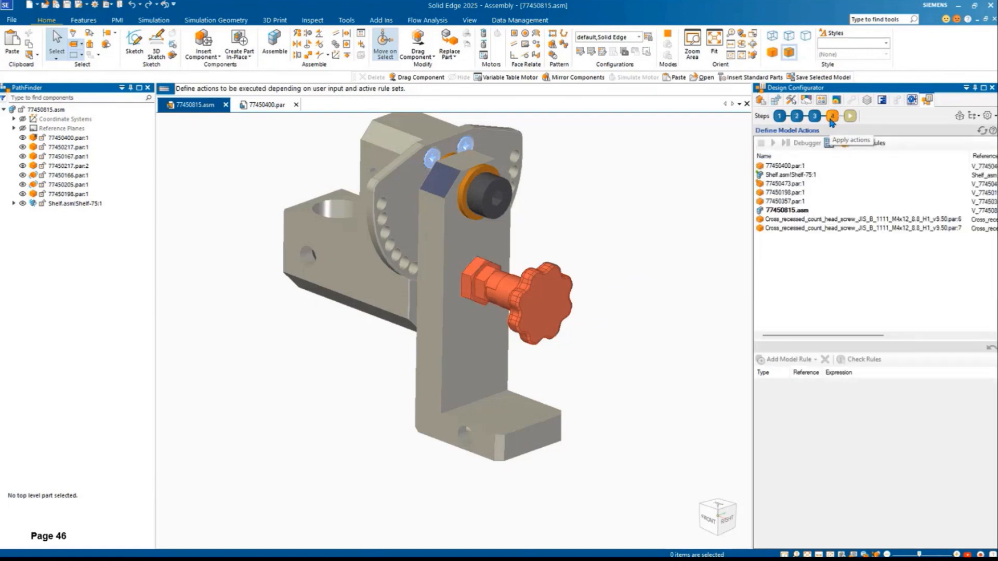
pyautogui.click(820, 164)
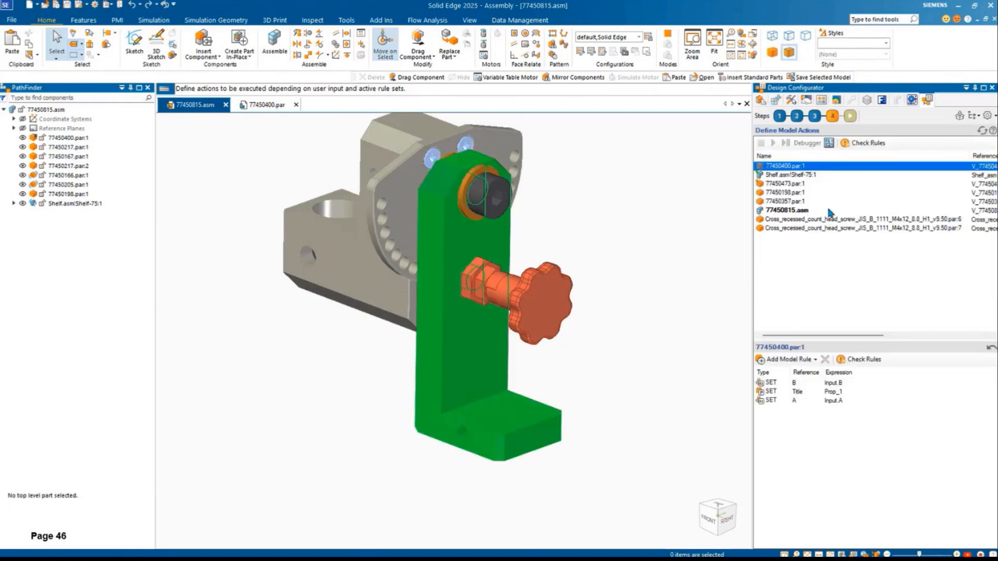
pyautogui.click(774, 400)
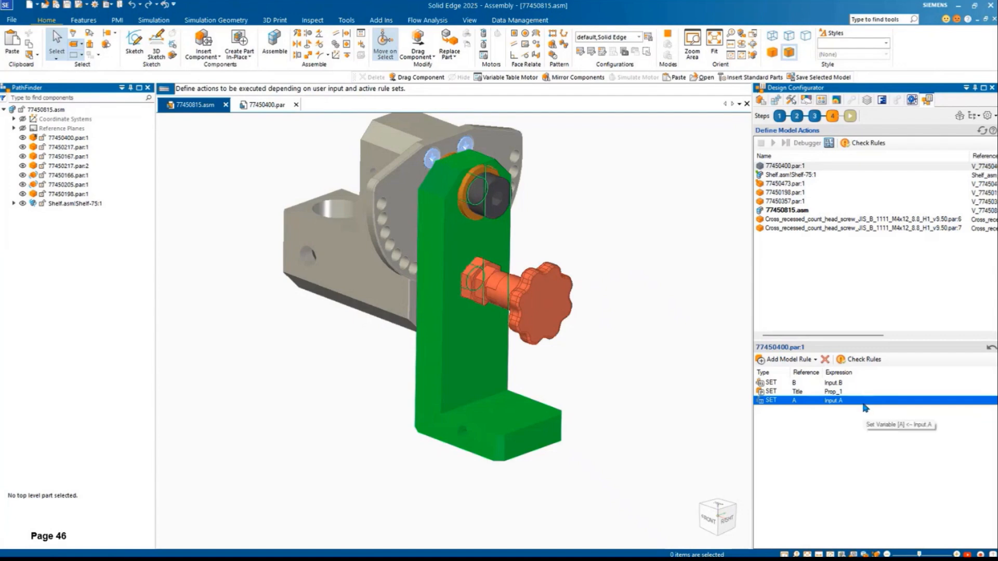
# Run the configuration form and check the choices offered for Length A.
pyautogui.click(850, 116)
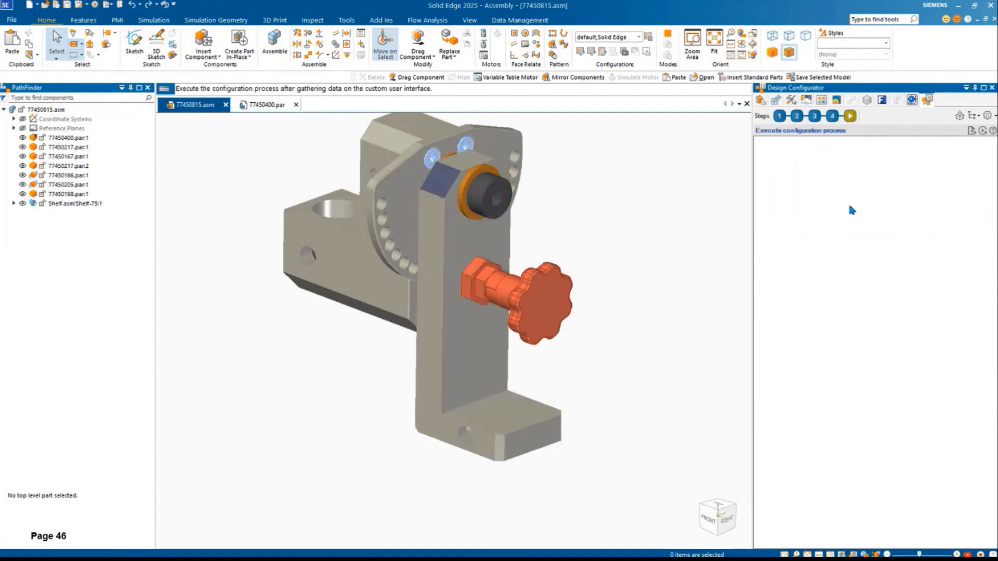
pyautogui.click(827, 167)
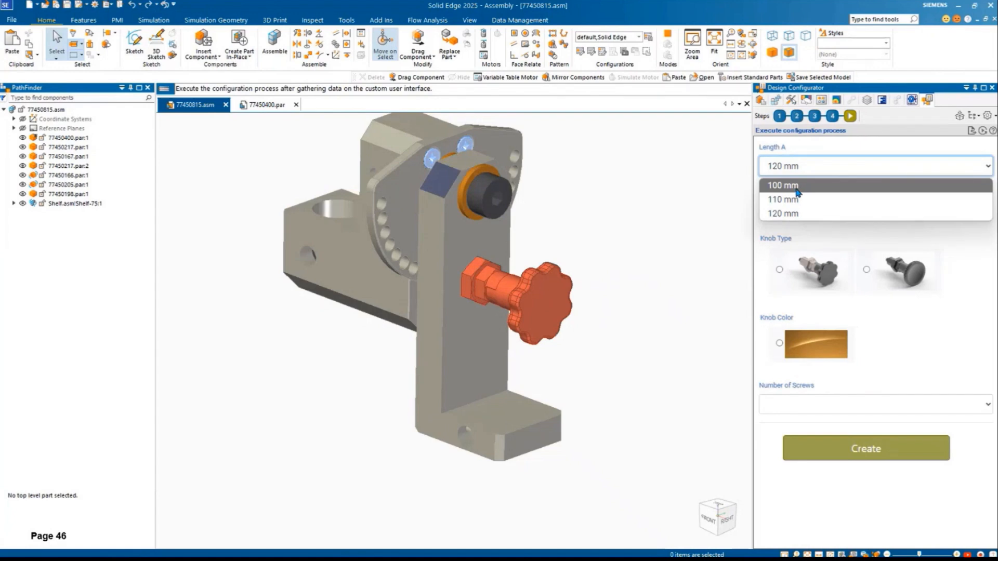
pyautogui.click(713, 197)
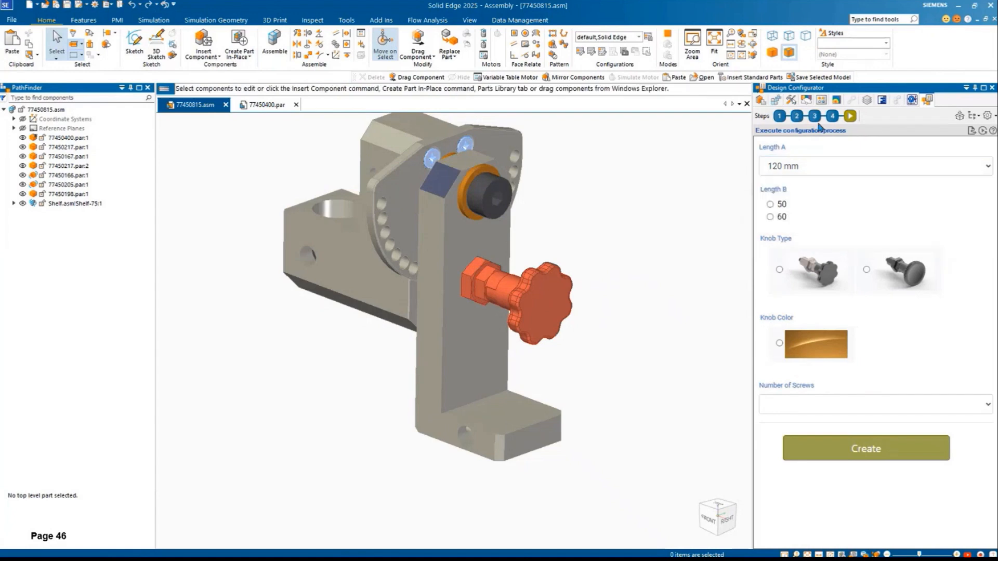
# Add the Comments property of 77450400.par to the Design Configurator with a quick action.
pyautogui.click(798, 121)
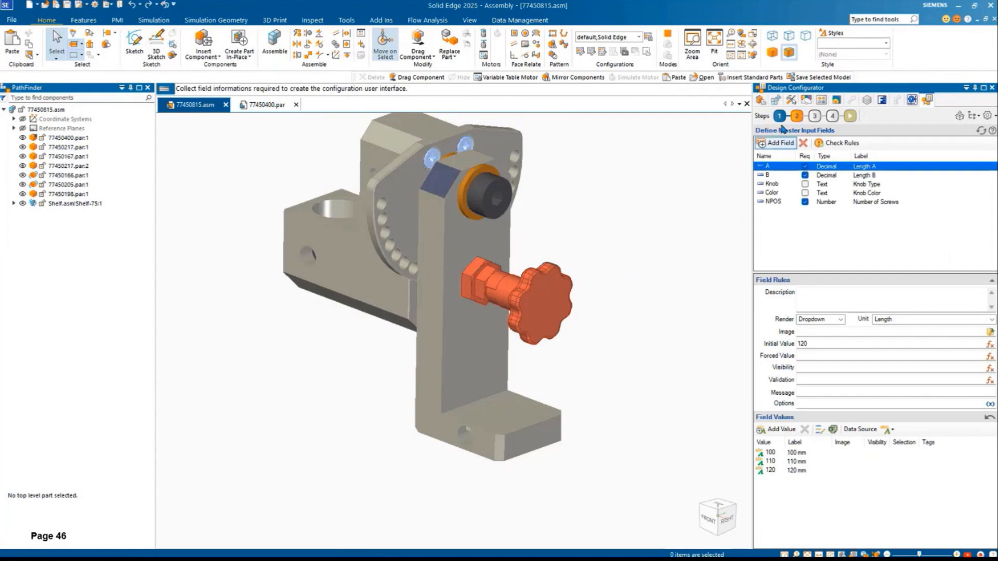
pyautogui.click(779, 116)
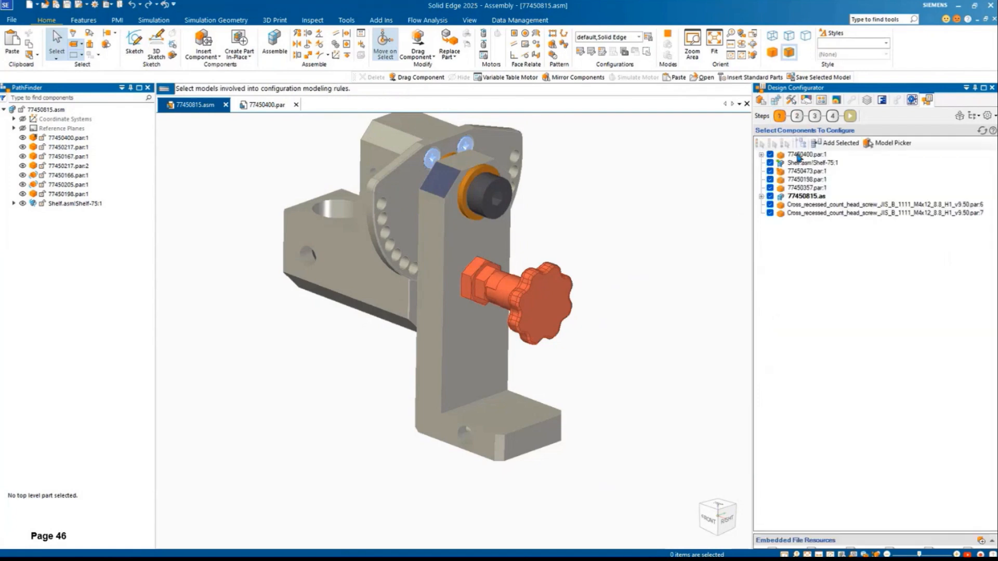
pyautogui.click(798, 156)
pyautogui.rightClick(799, 158)
pyautogui.moveTo(857, 166)
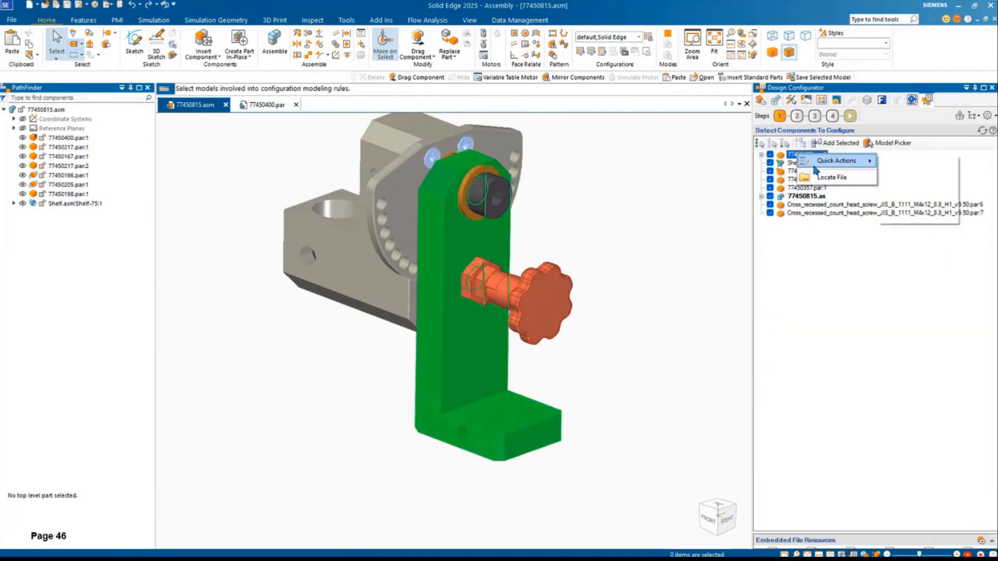
pyautogui.click(918, 175)
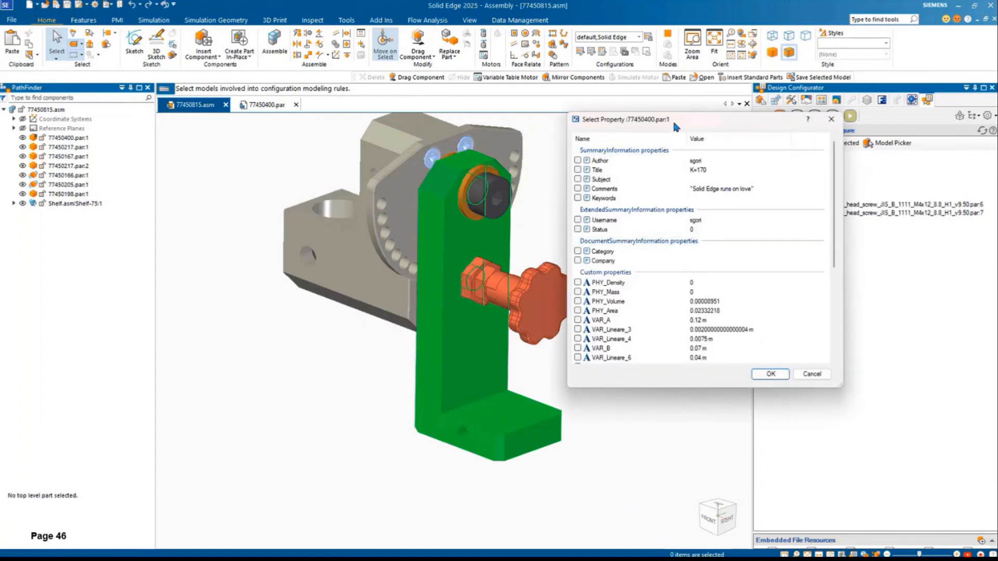
pyautogui.moveTo(672, 118); pyautogui.dragTo(635, 99)
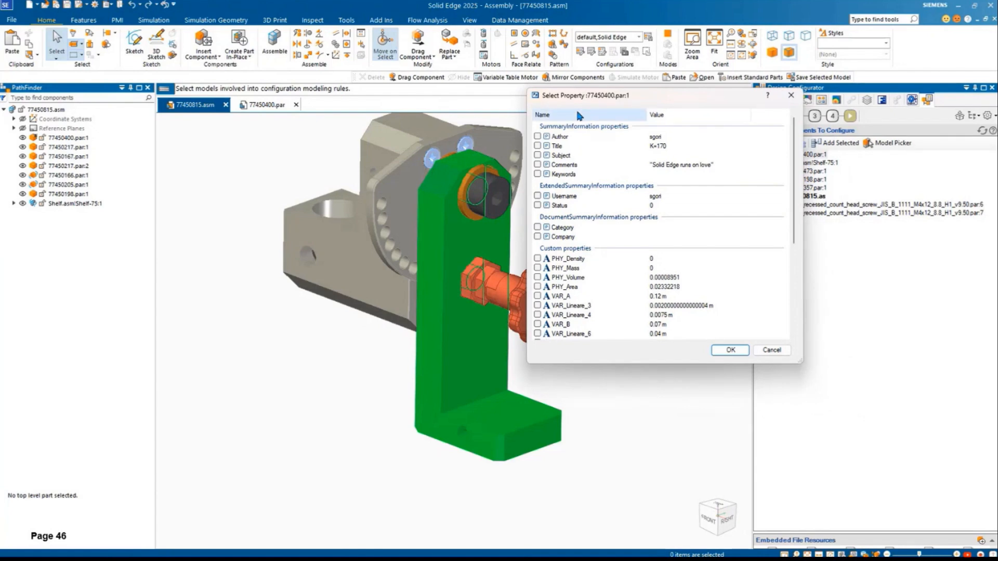
pyautogui.click(537, 164)
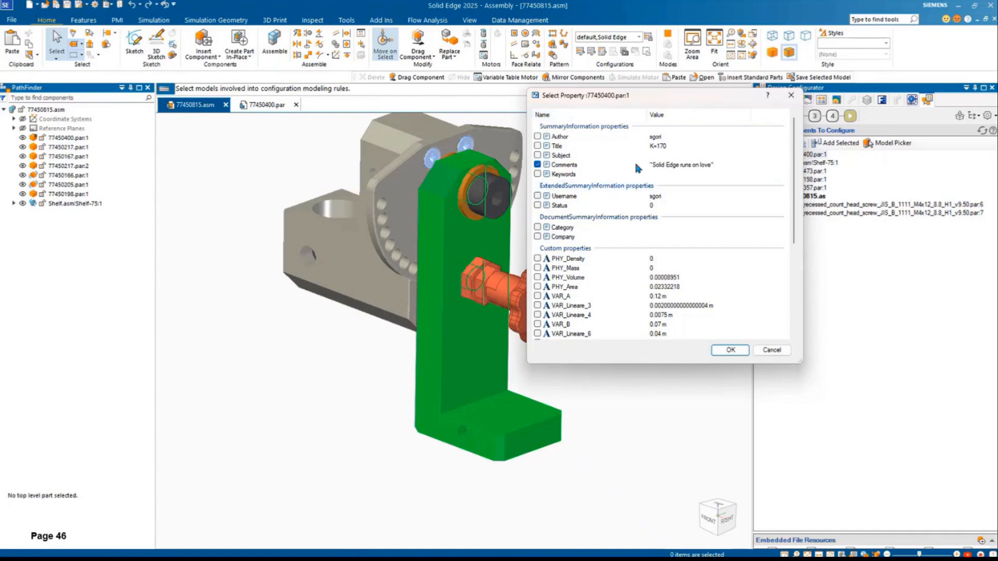
pyautogui.click(730, 350)
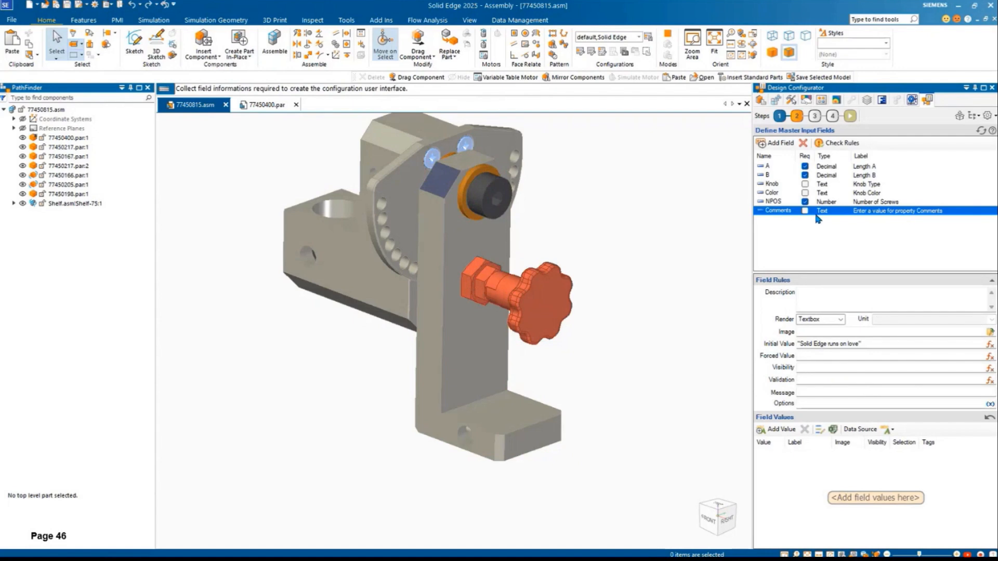
# Label the Comments input field "Add any commnet".
pyautogui.click(907, 212)
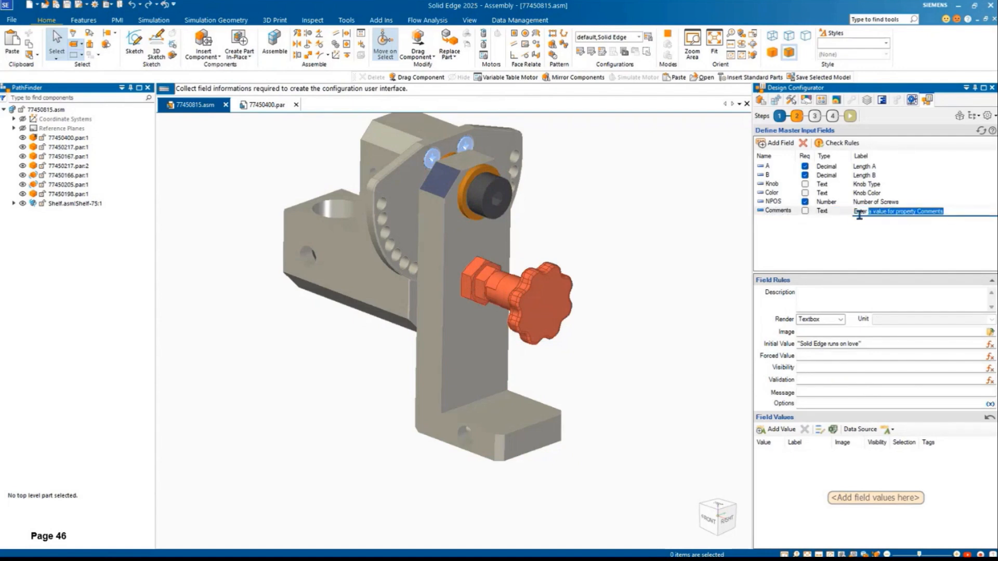
pyautogui.write('A')
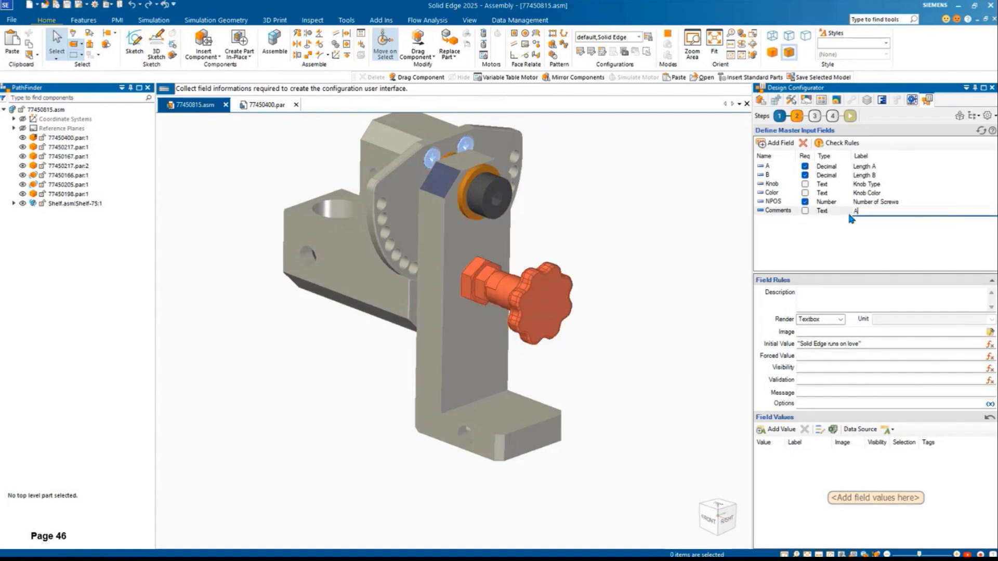
pyautogui.write('dd any commnet')
pyautogui.press('Return')
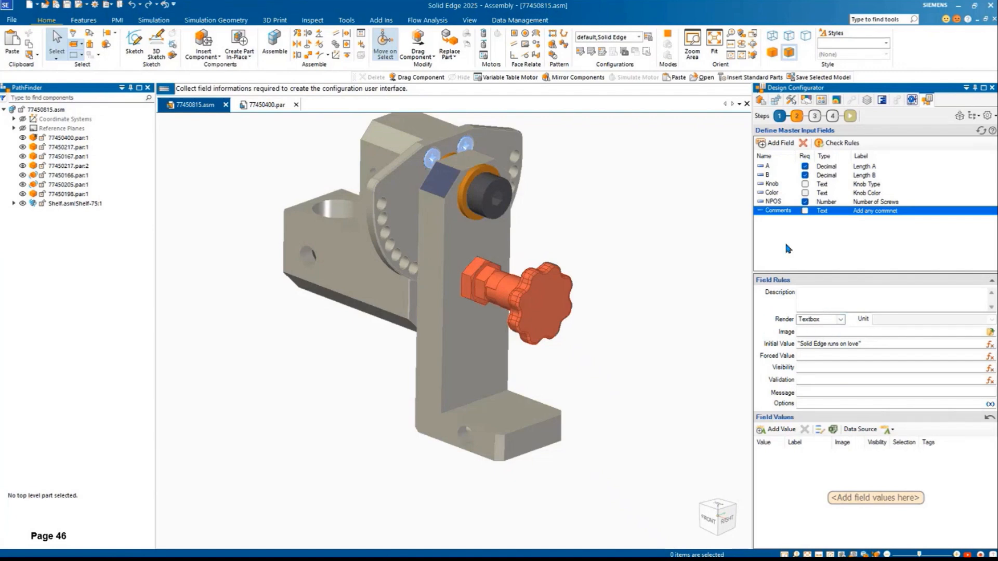
# Review the A and Comments field settings, the comment box in the configuration form, and the model rule that sets Comments.
pyautogui.click(774, 166)
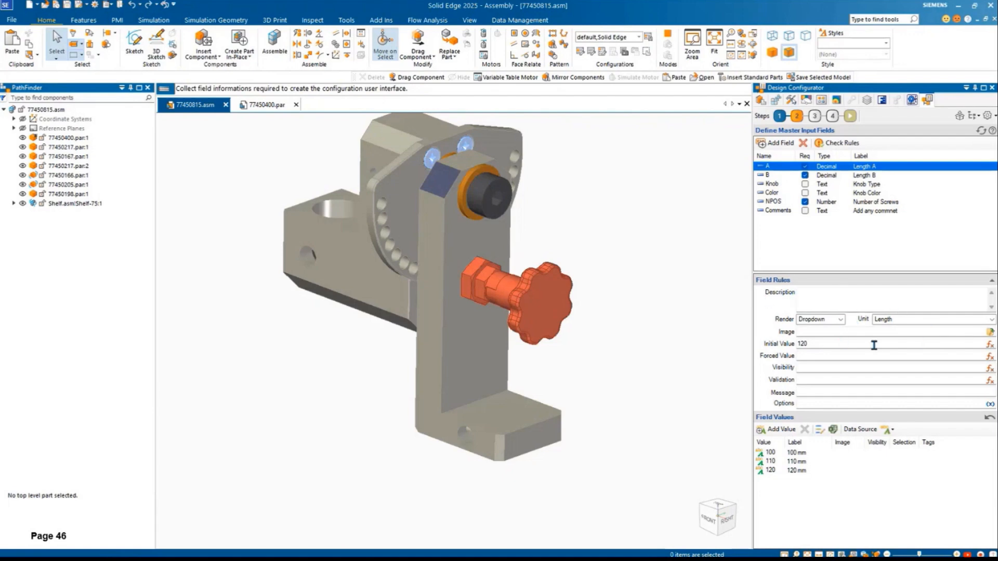
pyautogui.click(830, 210)
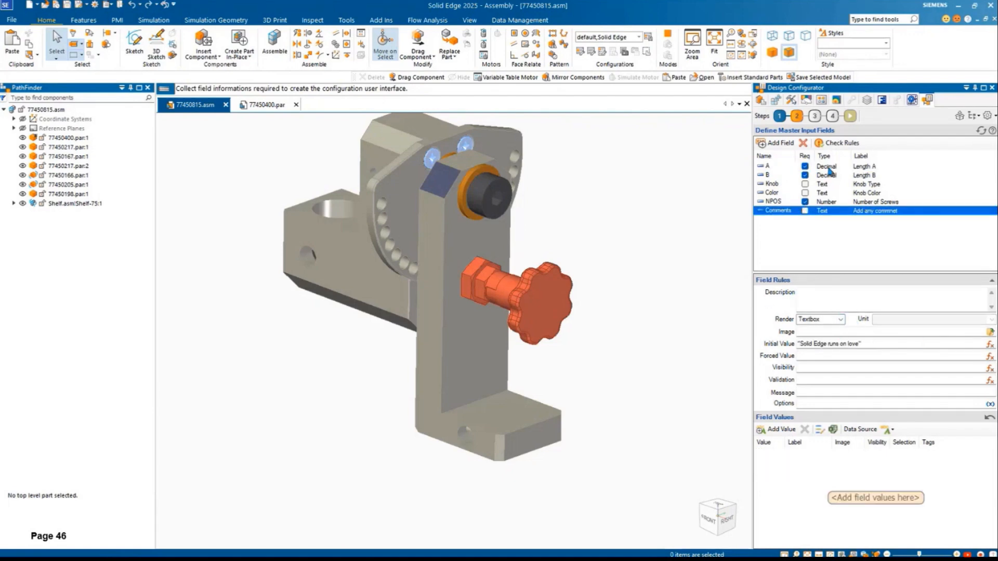
pyautogui.click(850, 115)
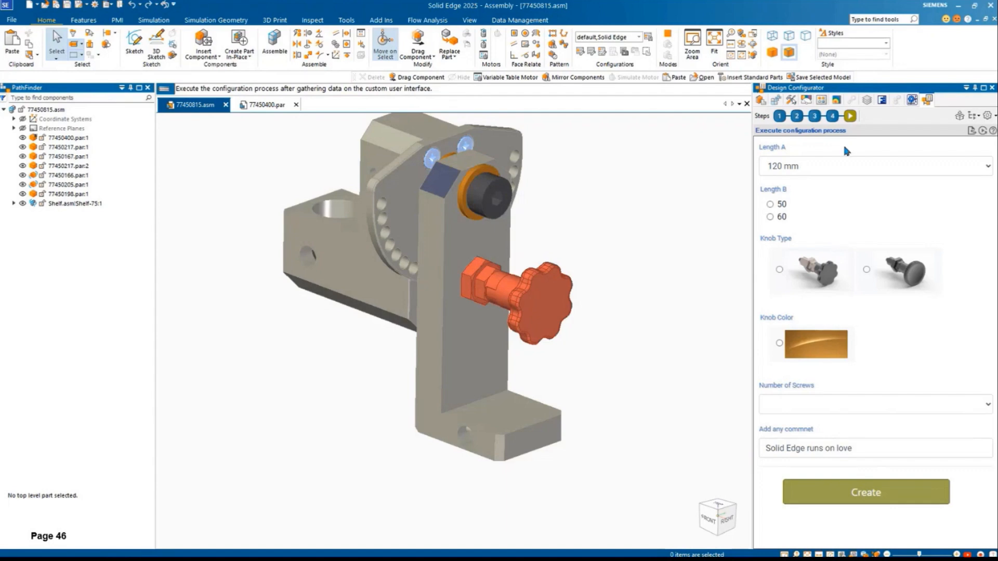
pyautogui.click(832, 115)
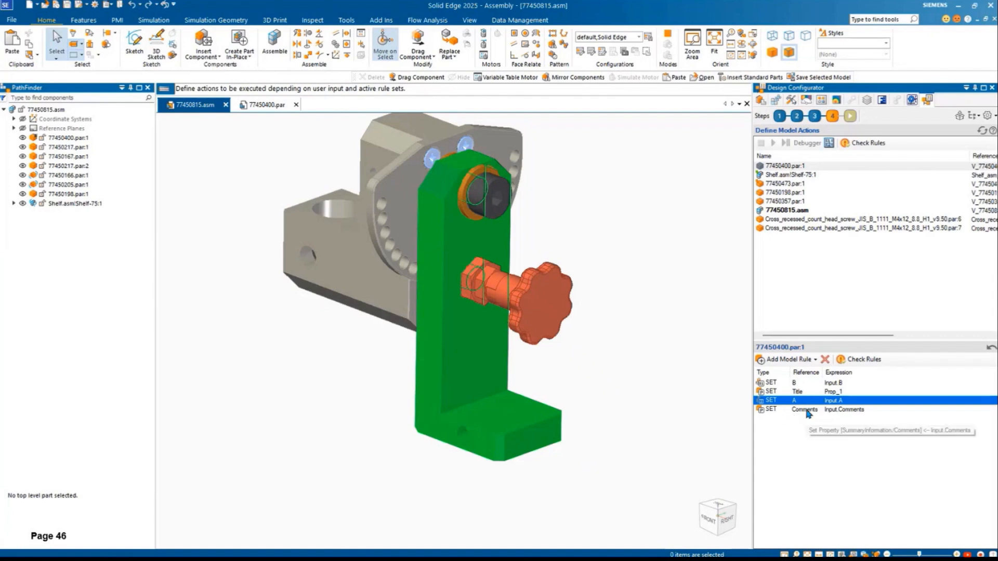
pyautogui.click(807, 411)
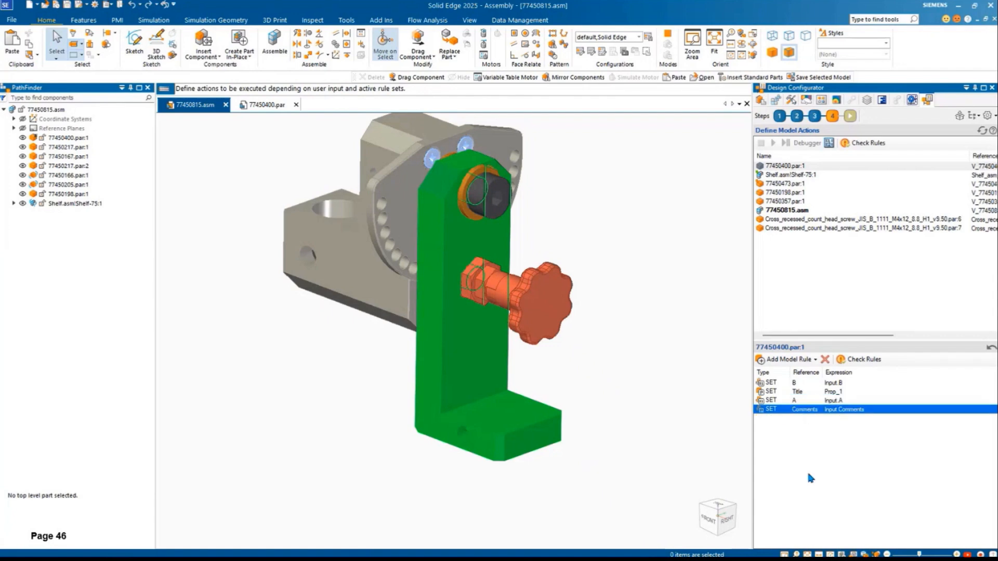
# Add a material choice for 77450400.par with a quick action, offering Stainless steel, Treadplate, Steel and Aluminum, 1060.
pyautogui.click(780, 116)
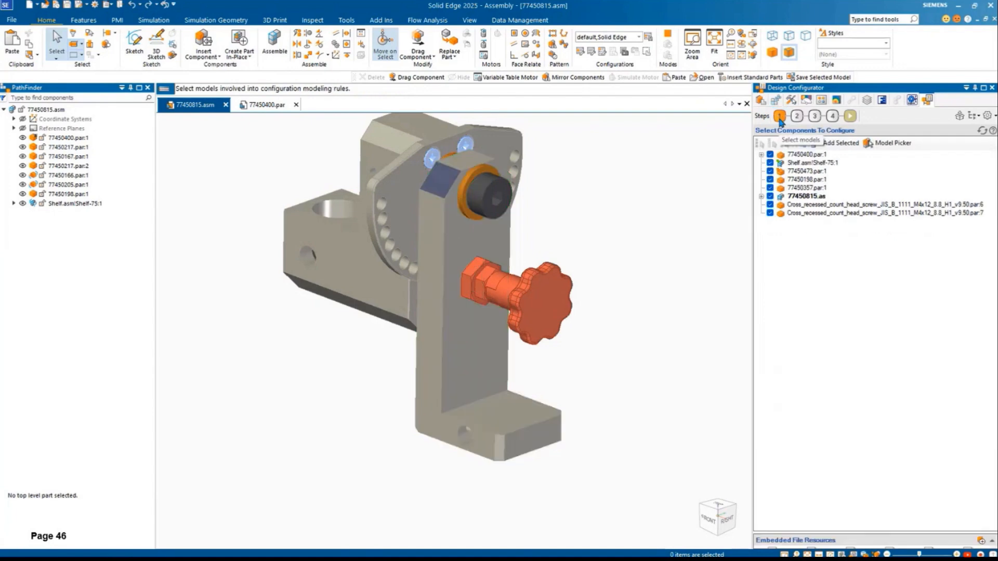
pyautogui.rightClick(800, 155)
pyautogui.moveTo(808, 159)
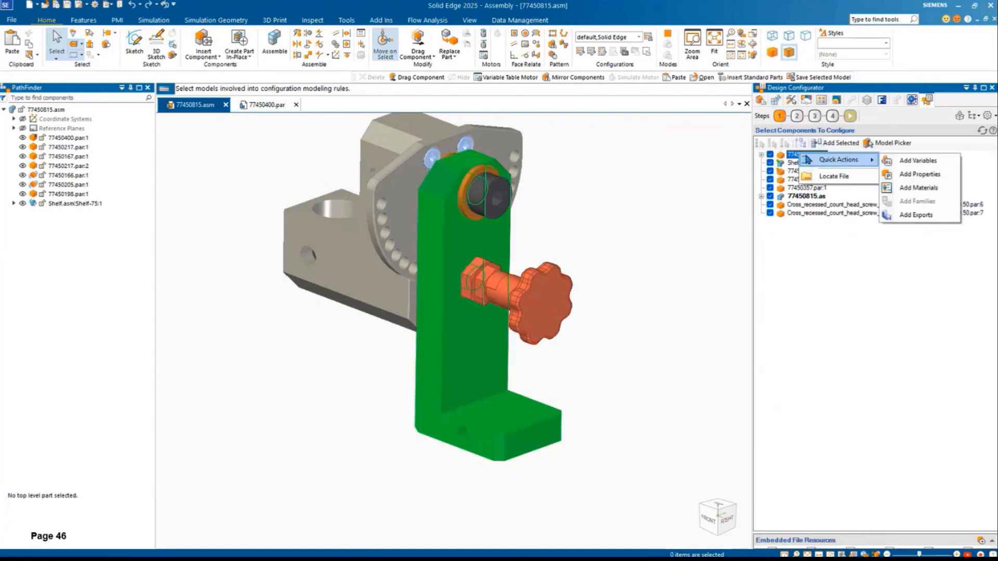
pyautogui.click(920, 188)
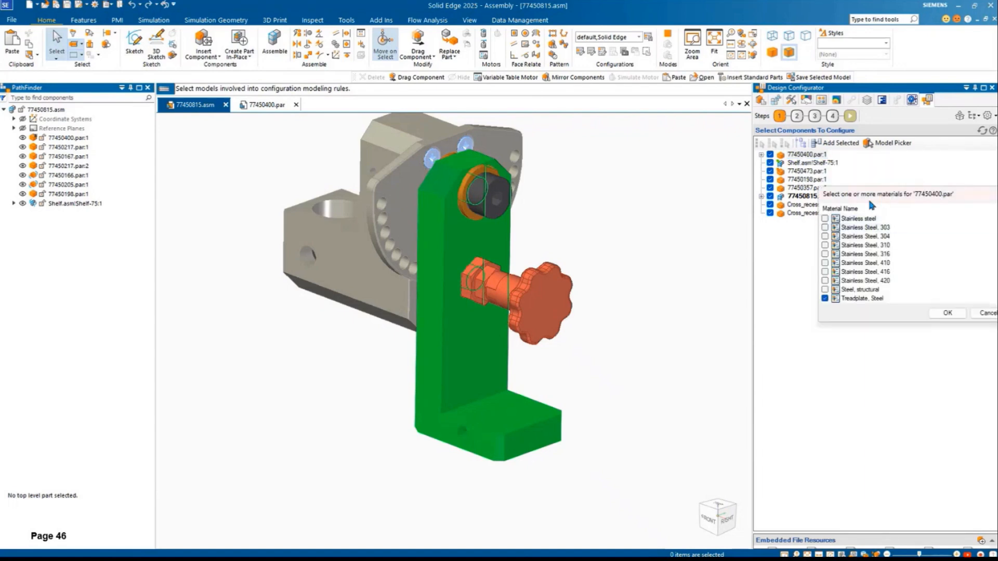
pyautogui.moveTo(868, 196); pyautogui.dragTo(600, 125)
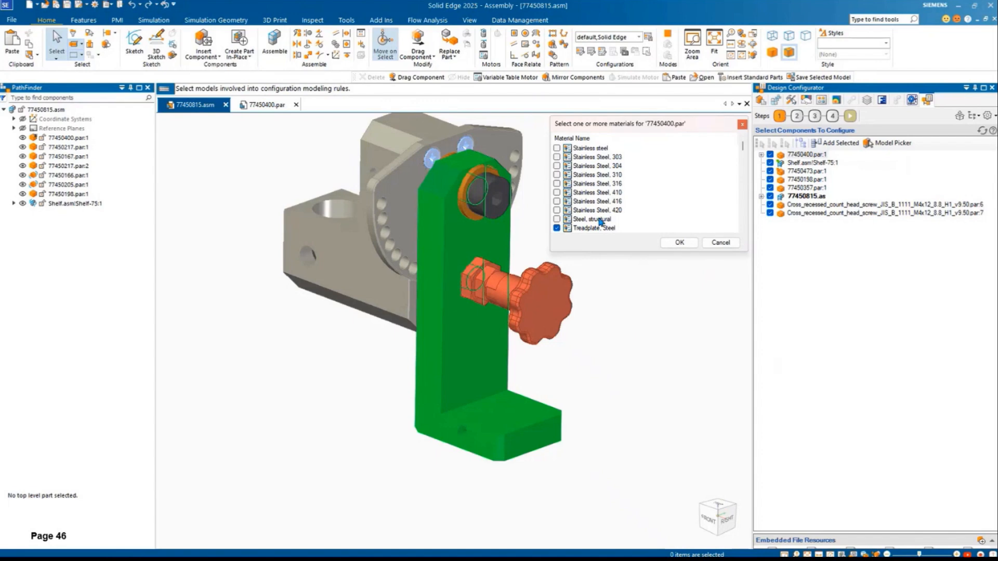
pyautogui.click(556, 148)
pyautogui.click(743, 230)
pyautogui.click(743, 230)
pyautogui.click(743, 230)
pyautogui.click(743, 231)
pyautogui.click(743, 230)
pyautogui.click(743, 230)
pyautogui.click(743, 231)
pyautogui.click(743, 230)
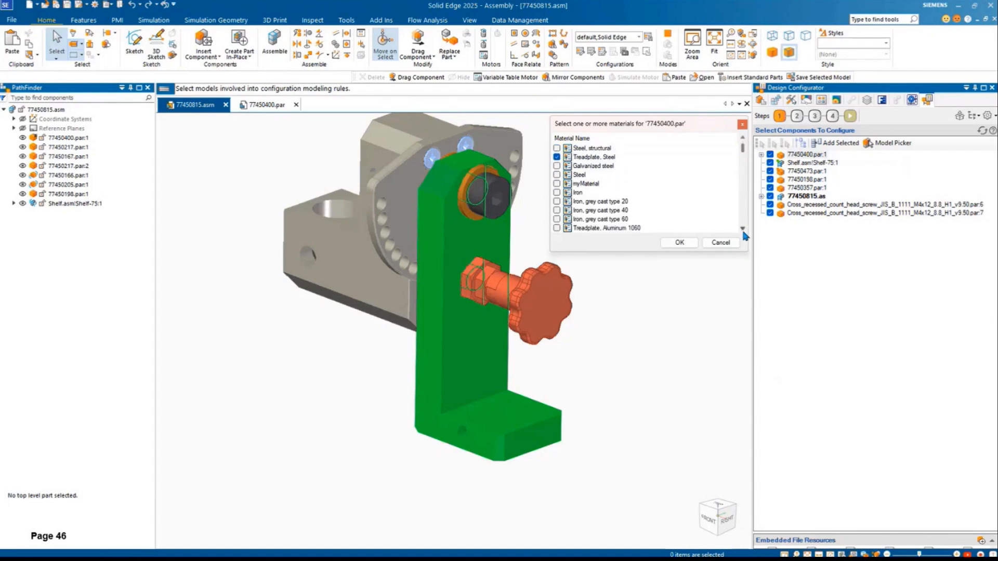
pyautogui.click(743, 230)
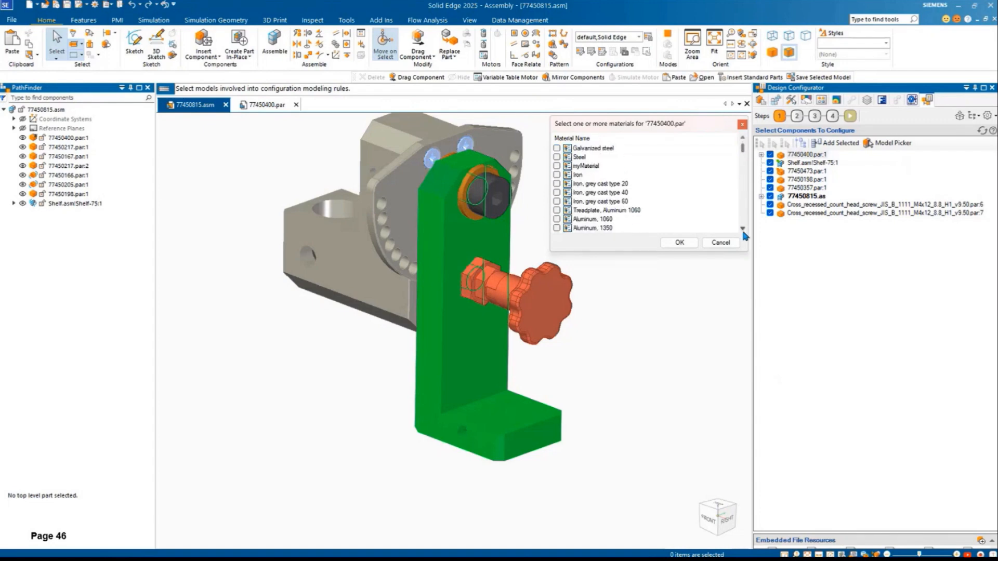
pyautogui.click(556, 219)
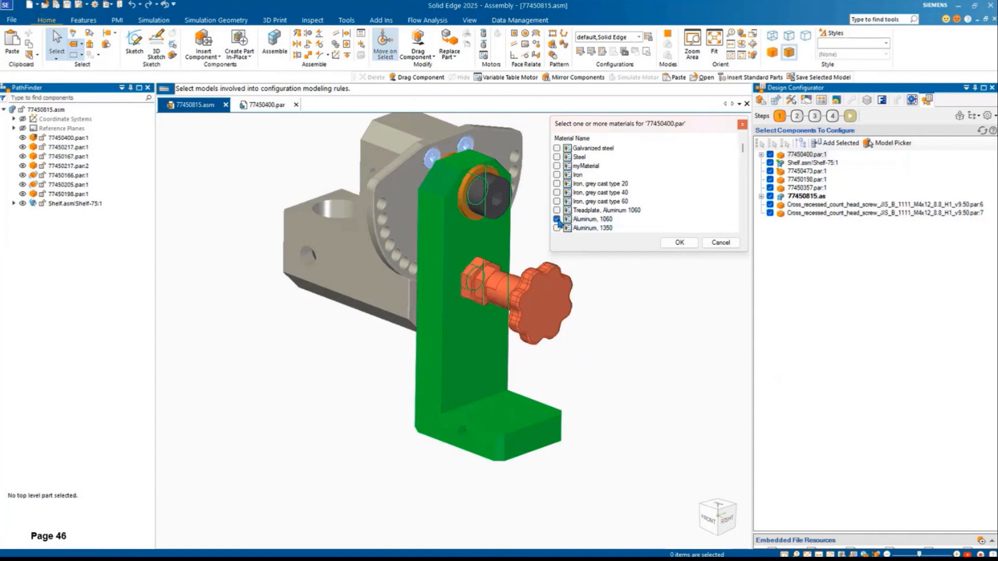
pyautogui.click(680, 243)
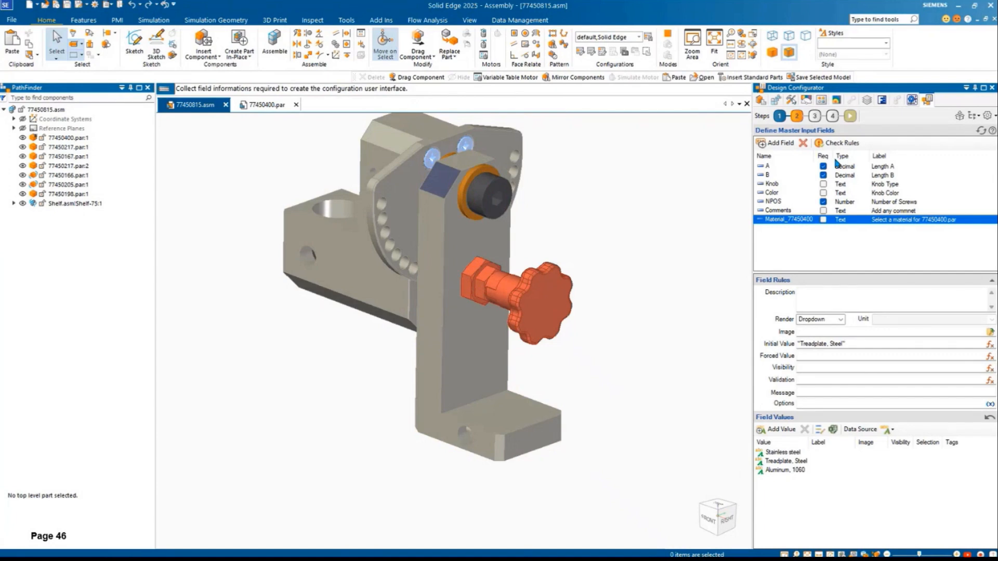
# Review the material rule of 77450400.par and check the material choices offered in the configuration form.
pyautogui.click(833, 116)
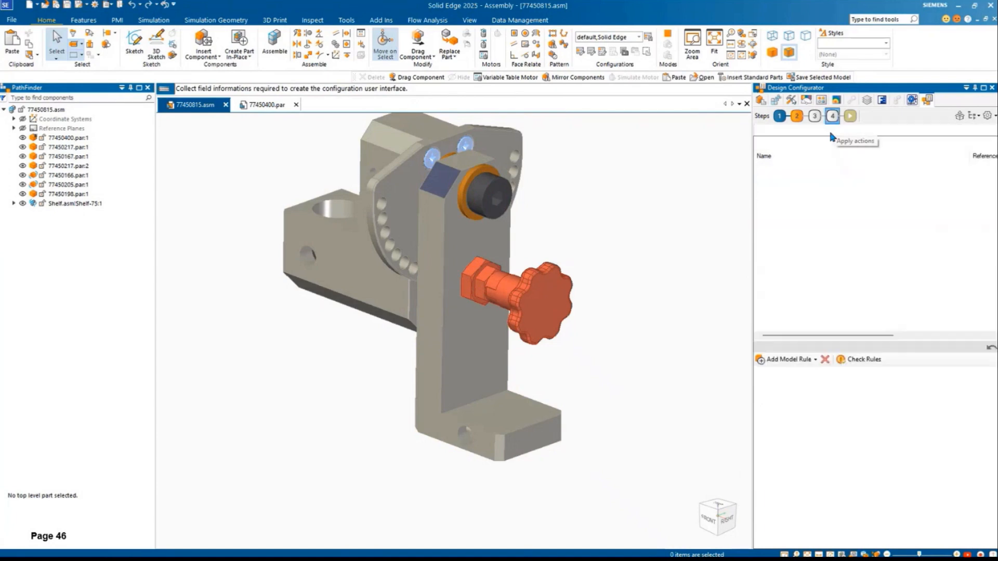
pyautogui.click(775, 419)
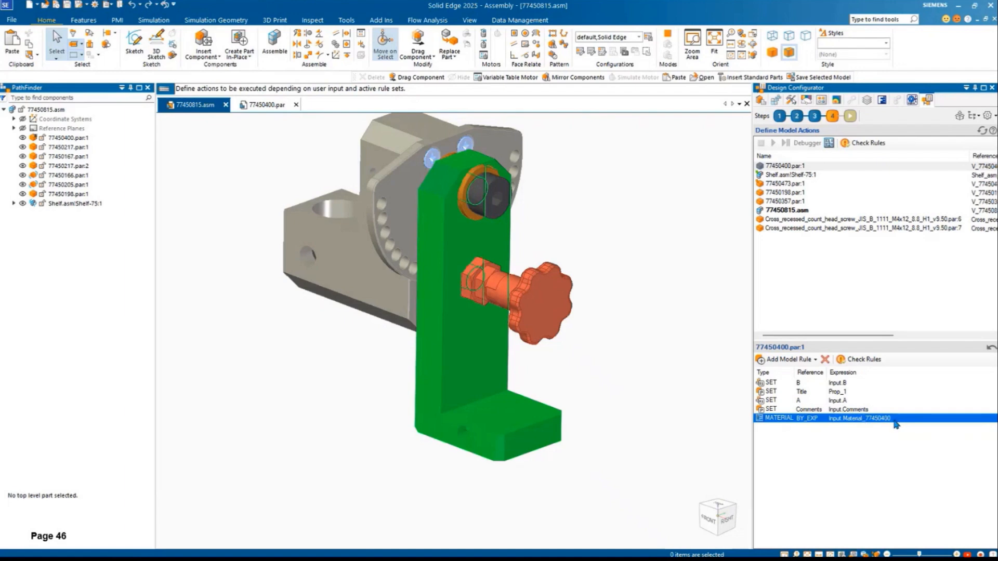
pyautogui.click(850, 116)
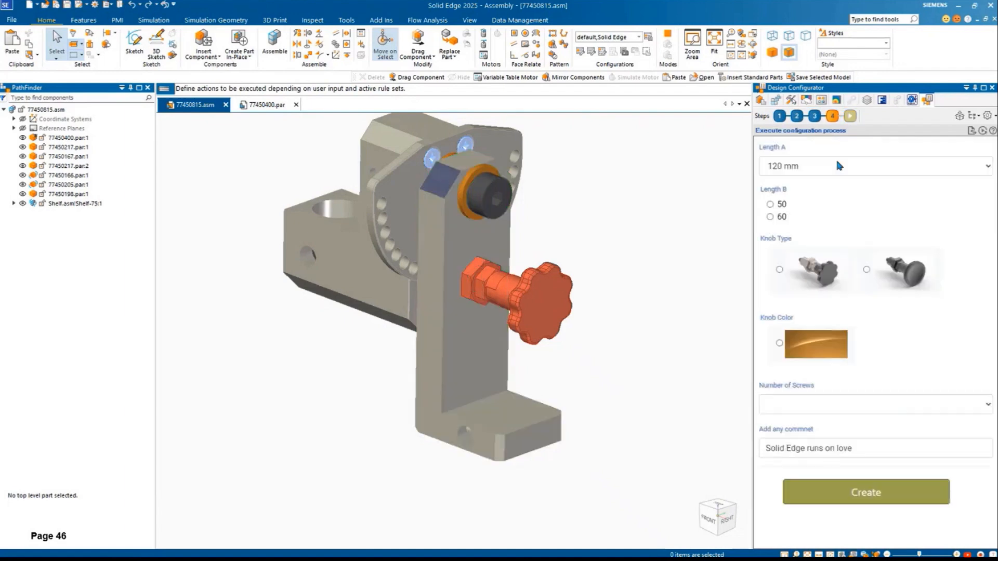
pyautogui.scroll(-1, 896, 344)
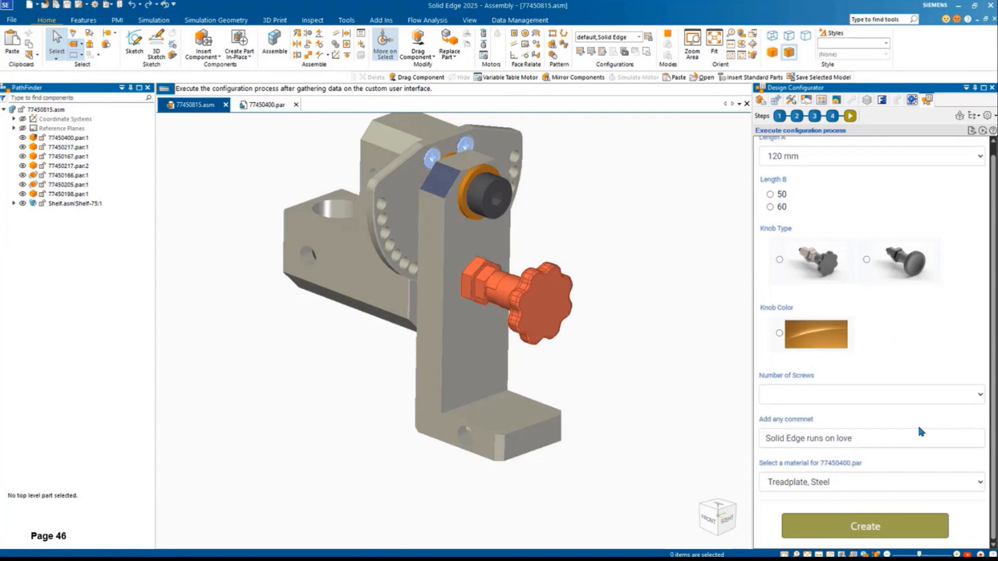
pyautogui.click(891, 482)
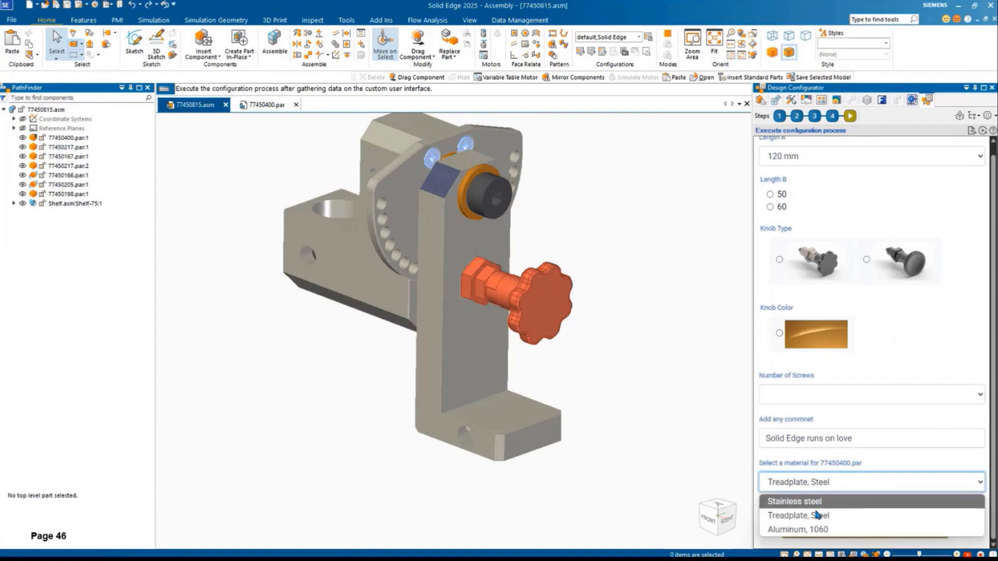
pyautogui.click(662, 396)
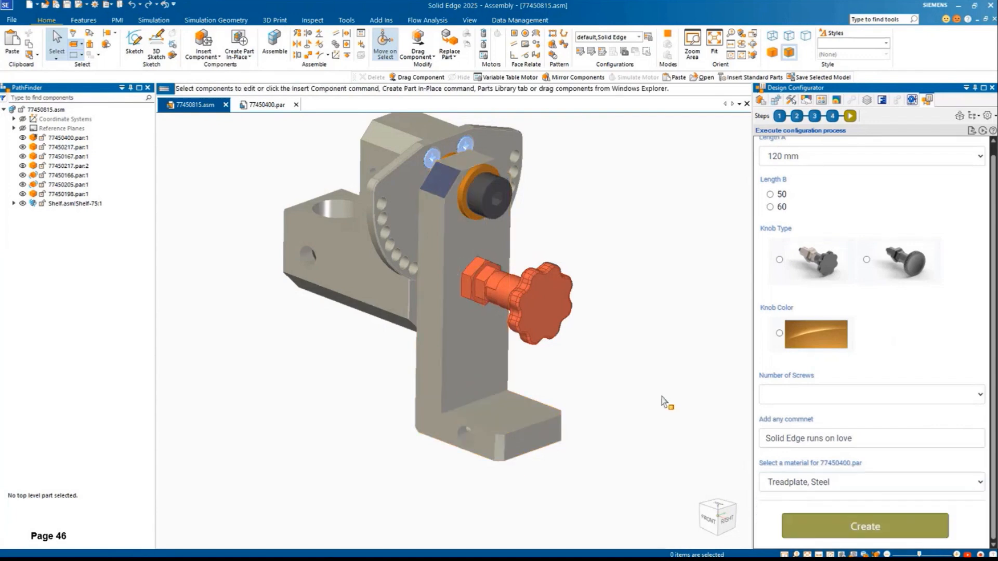
# Add the family members Shelf-65 and Shelf-75 of Shelf.asm to the Design Configurator with a quick action, leaving out Shelf-85.
pyautogui.click(780, 117)
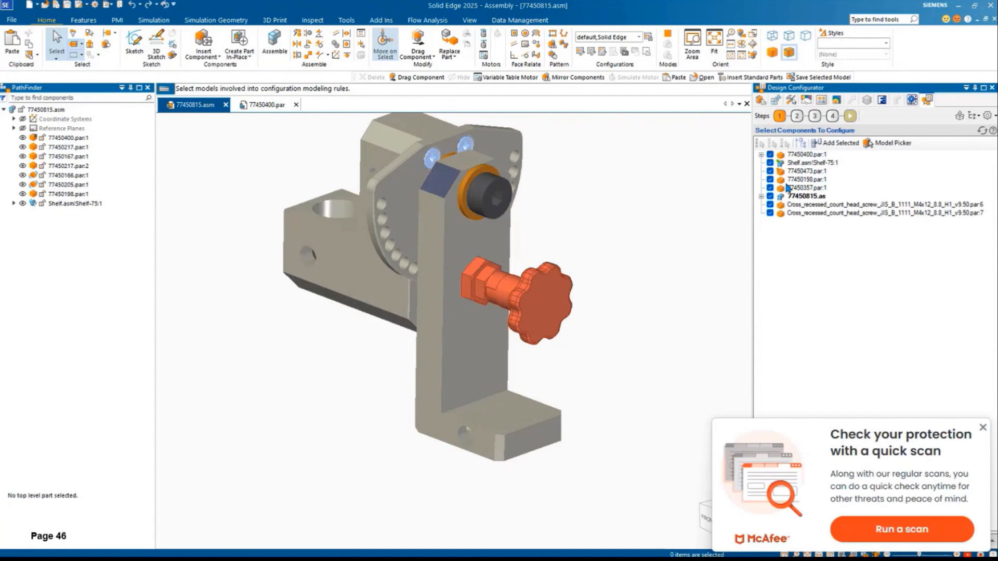
pyautogui.click(806, 163)
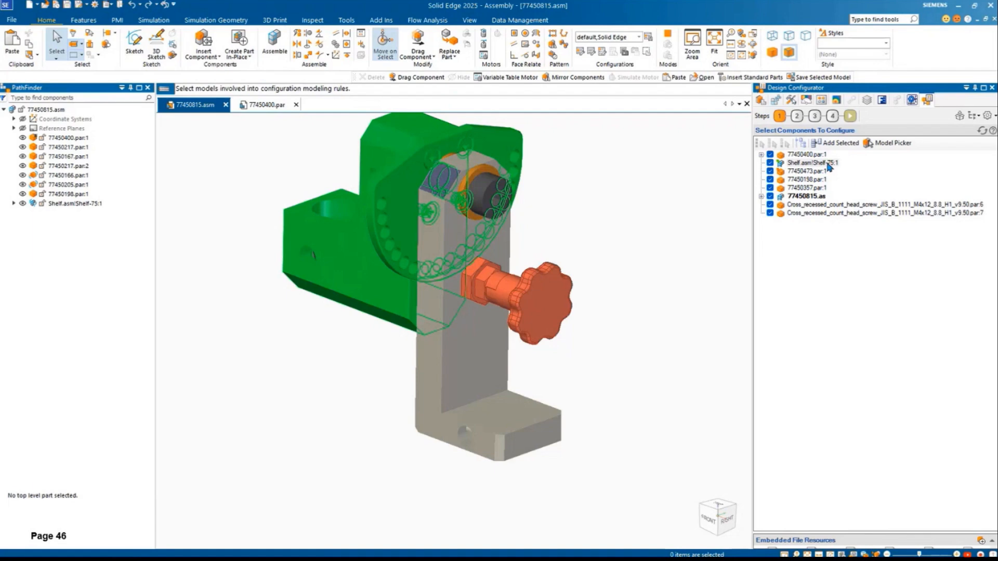
pyautogui.rightClick(830, 166)
pyautogui.moveTo(844, 171)
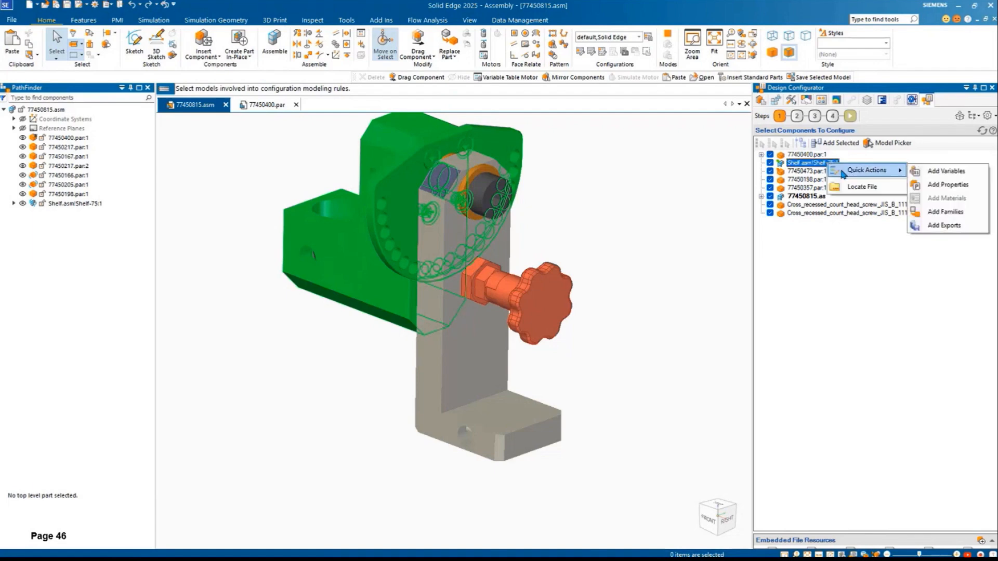
pyautogui.click(945, 212)
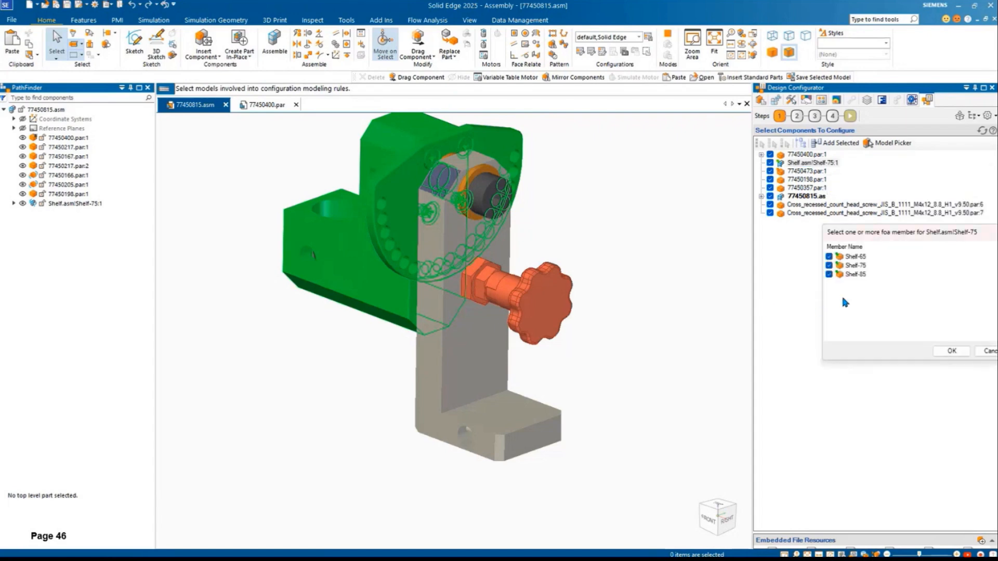
pyautogui.click(829, 257)
pyautogui.click(829, 265)
pyautogui.click(829, 273)
pyautogui.click(829, 256)
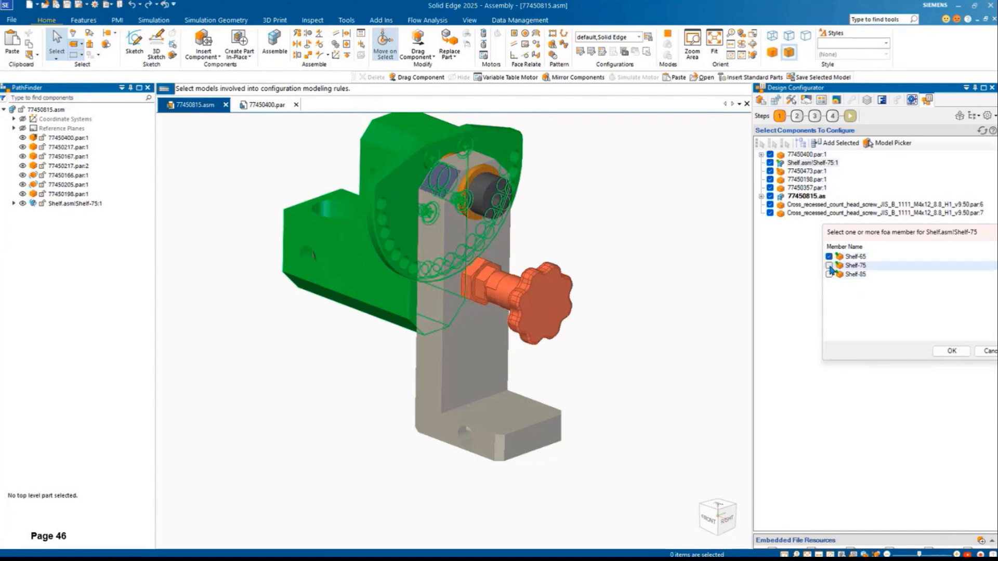
pyautogui.click(829, 265)
pyautogui.click(952, 351)
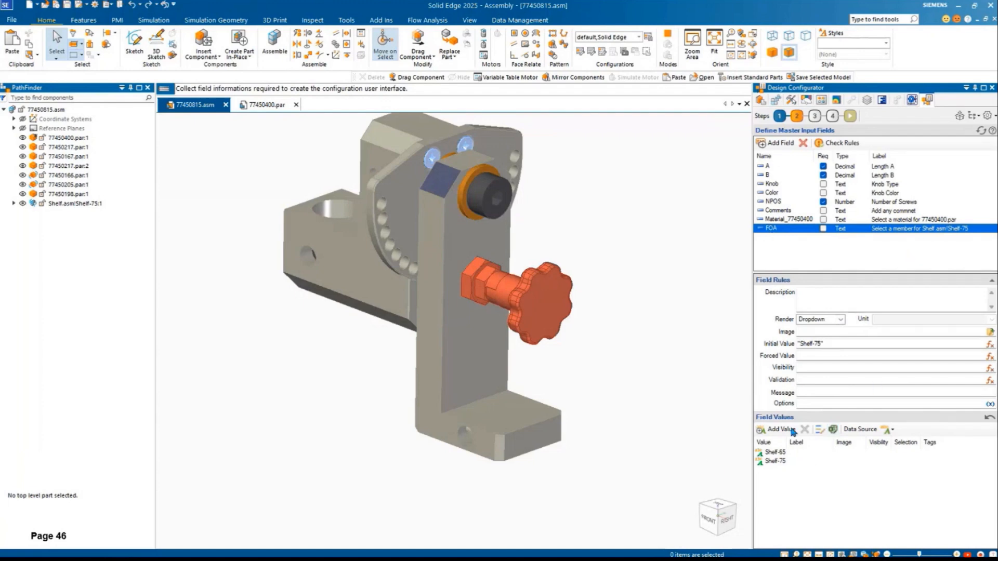
# Check the member choices offered for Shelf.asm in the configuration form.
pyautogui.click(849, 115)
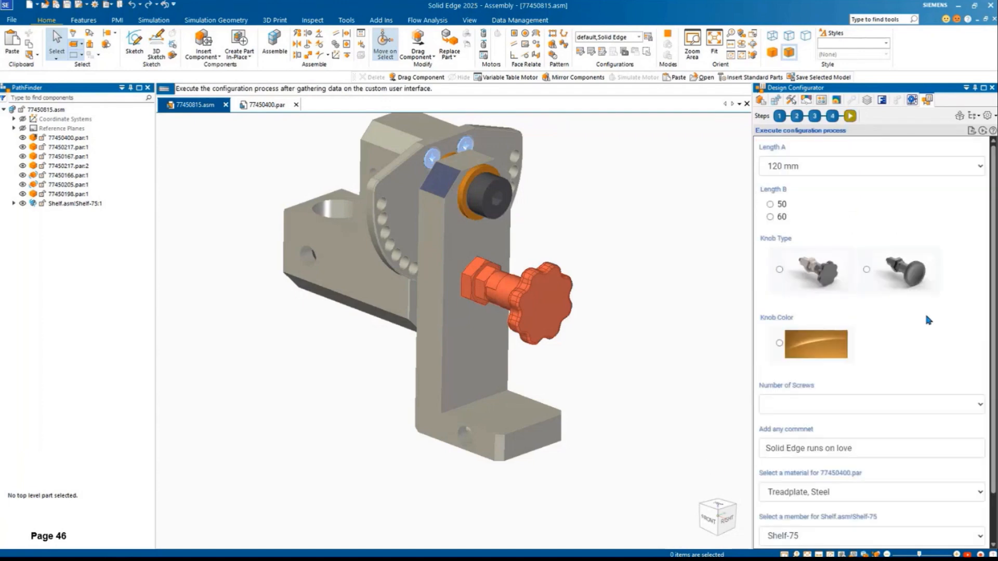
pyautogui.scroll(-1, 936, 320)
pyautogui.click(825, 486)
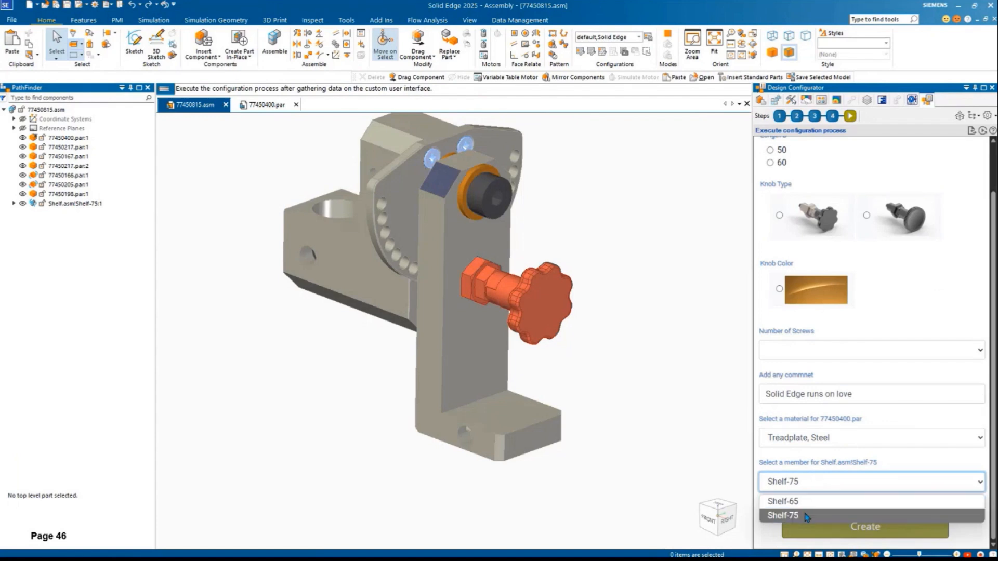
pyautogui.click(686, 425)
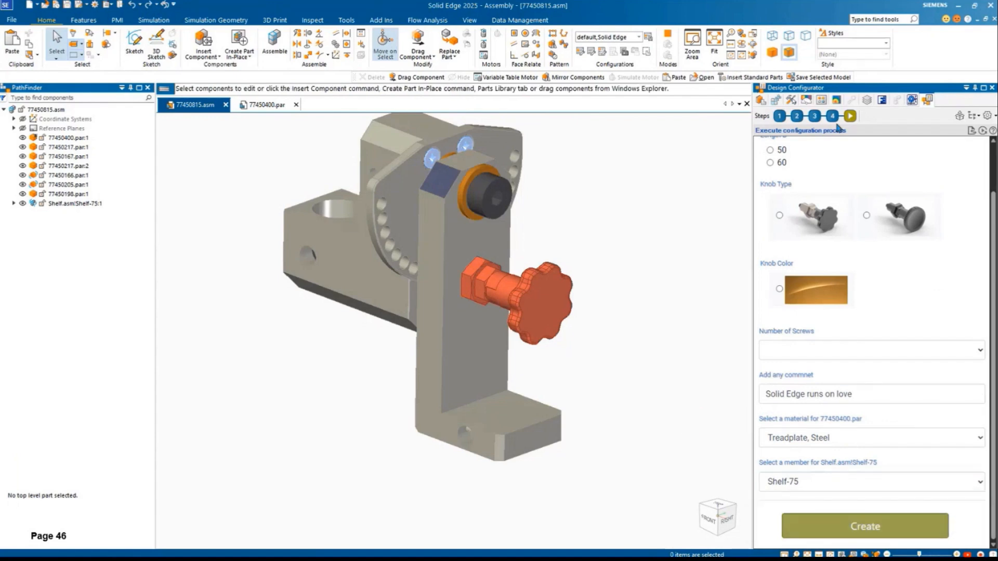
# Add an export format choice to 77450815.asm with a quick action, offering STP - 3D Step model format.
pyautogui.click(797, 116)
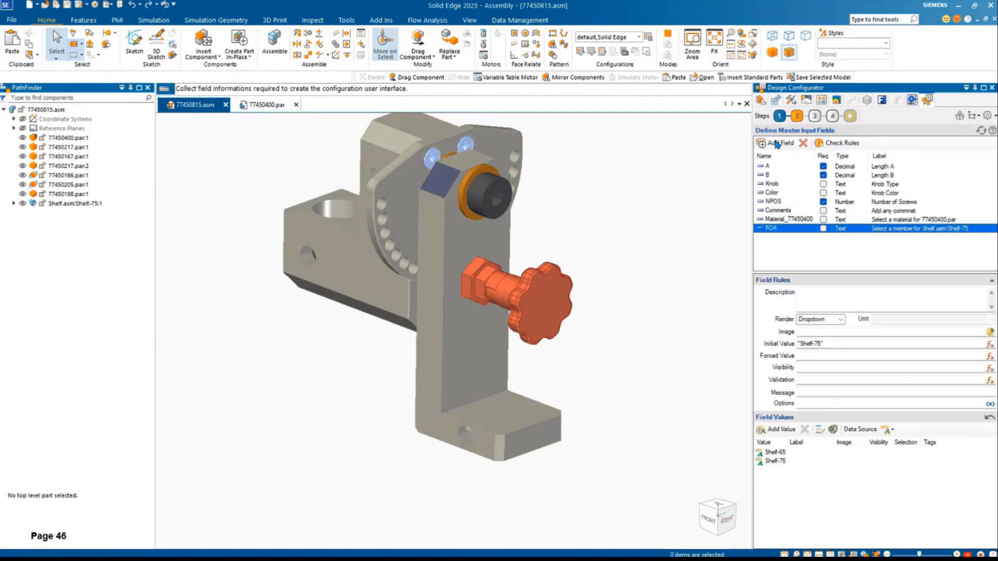
pyautogui.click(780, 116)
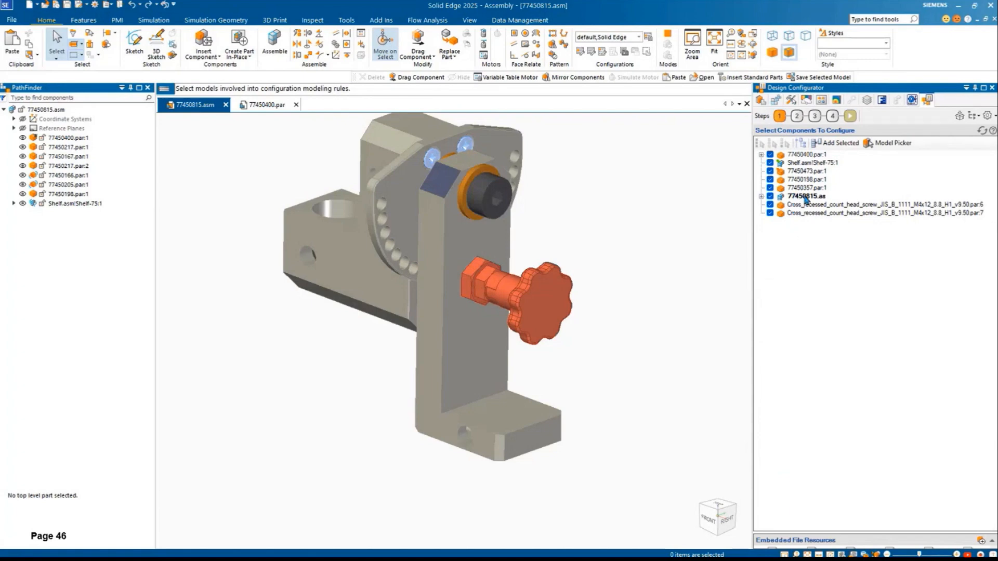
pyautogui.click(805, 198)
pyautogui.rightClick(805, 199)
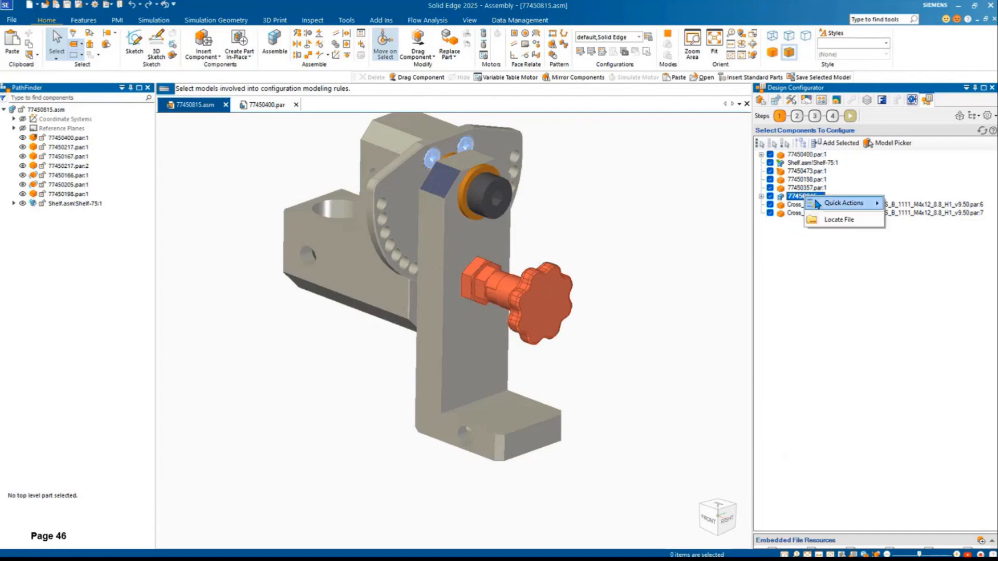
pyautogui.moveTo(852, 203)
pyautogui.click(921, 258)
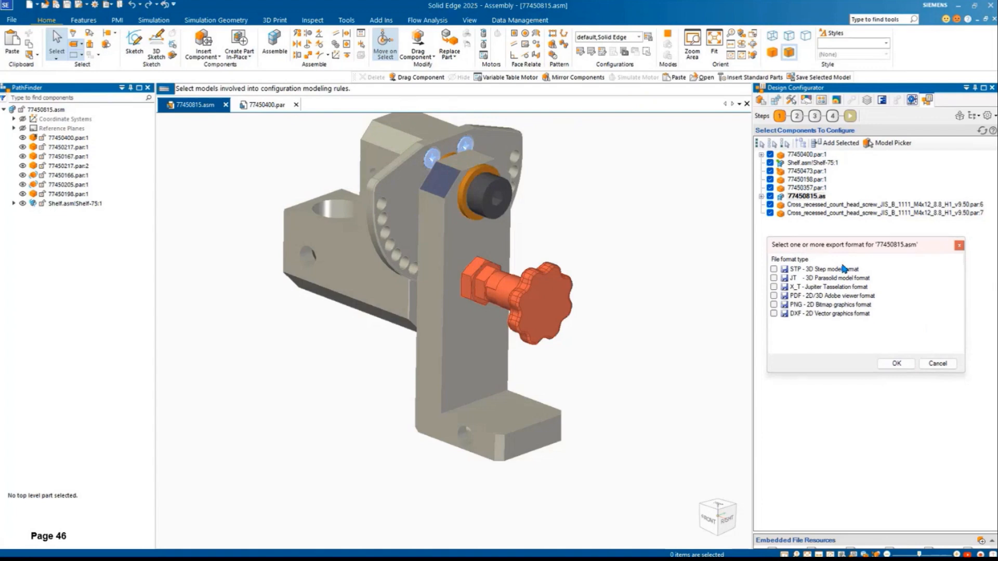
pyautogui.click(773, 269)
pyautogui.click(896, 364)
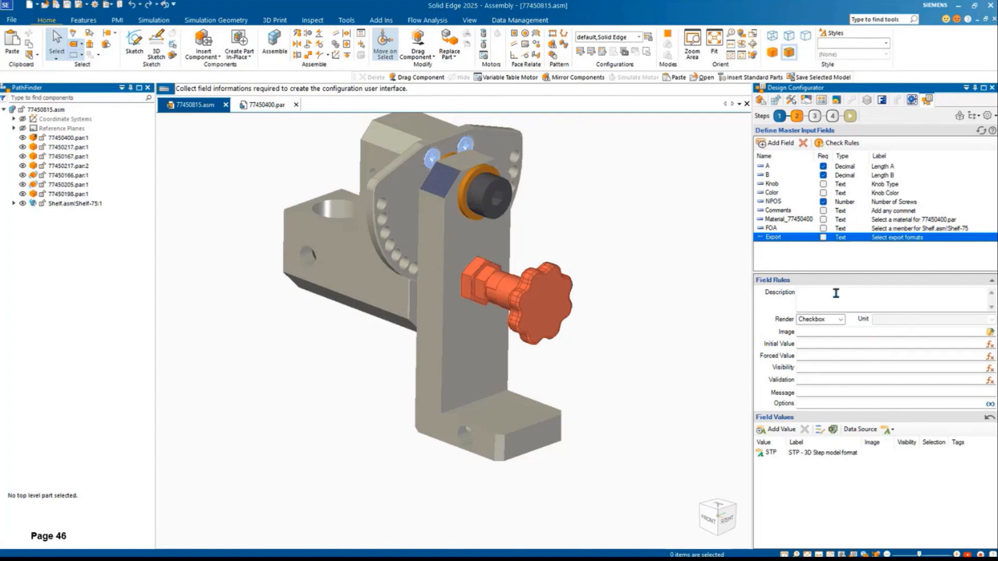
# Review the save-as rule of 77450815.asm with its run condition, and check the export choice in the configuration form.
pyautogui.click(834, 116)
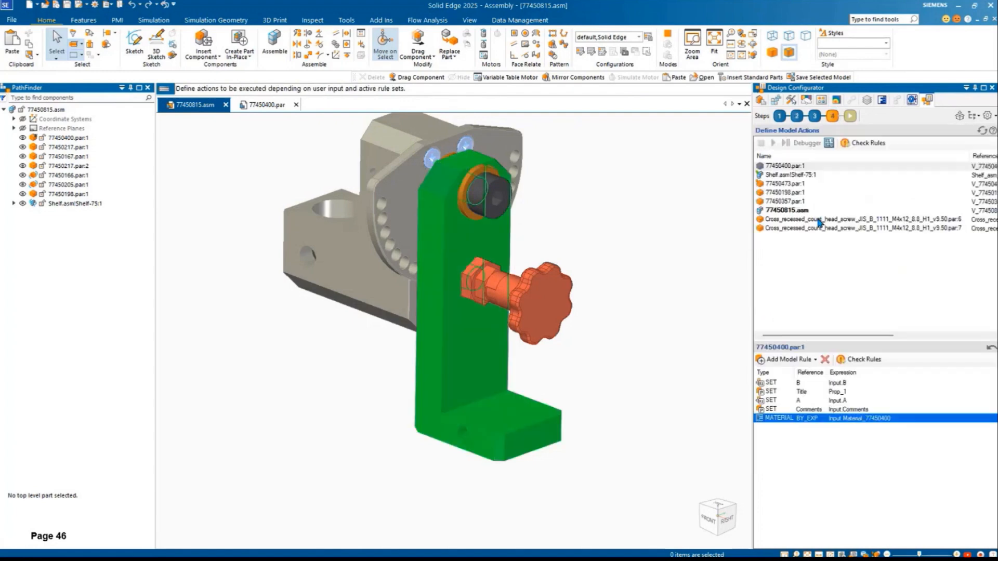
pyautogui.click(789, 212)
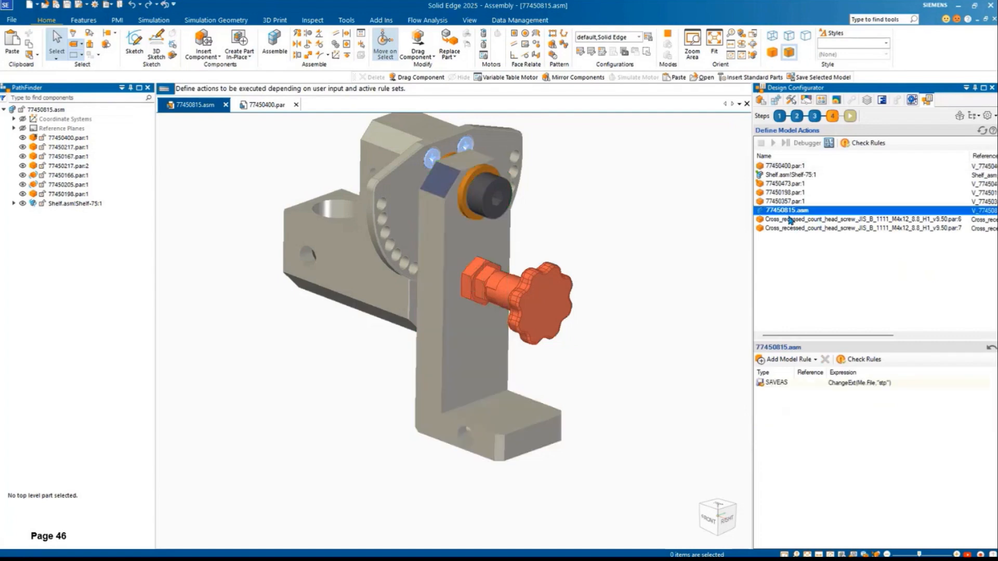
pyautogui.rightClick(848, 384)
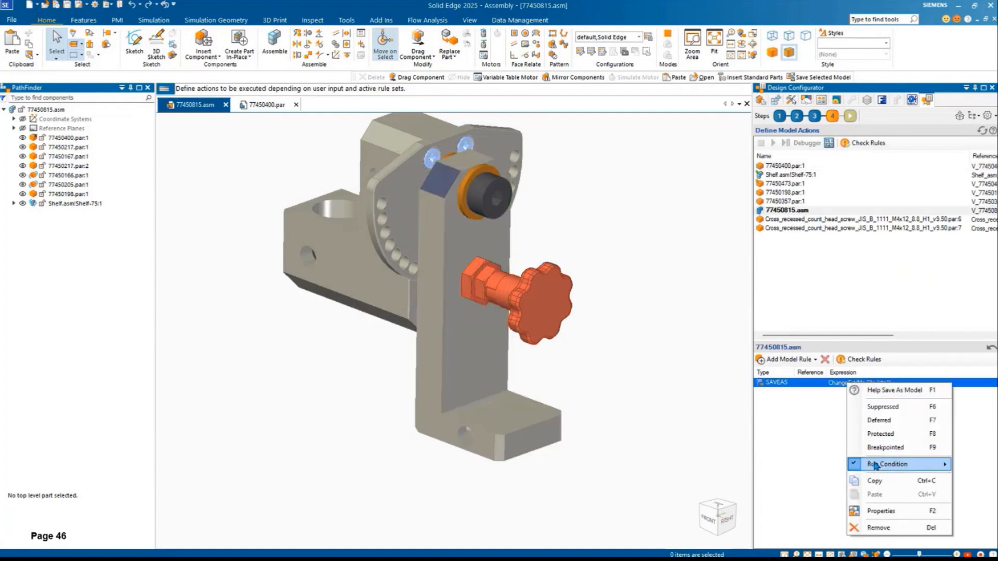
pyautogui.moveTo(875, 465)
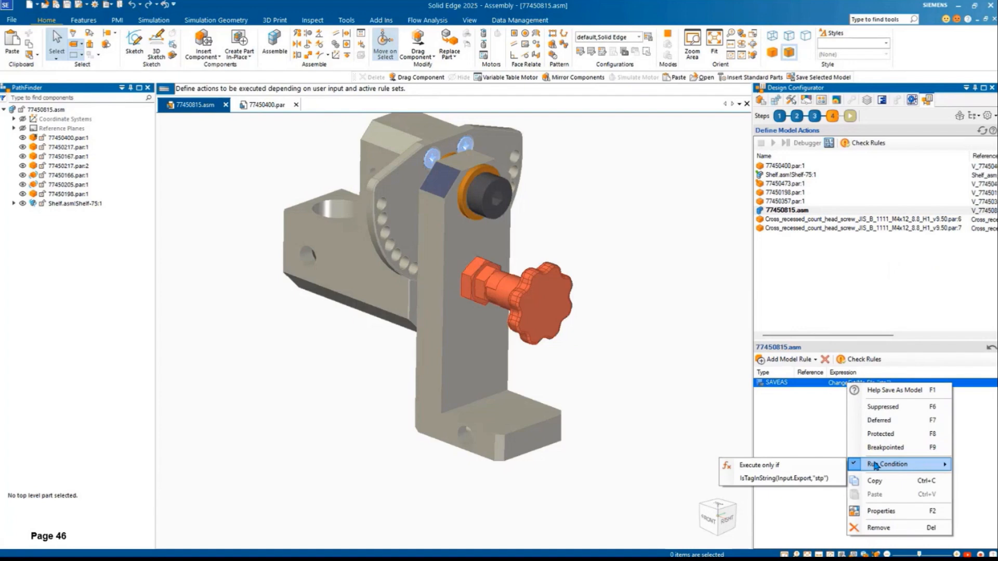
pyautogui.click(812, 437)
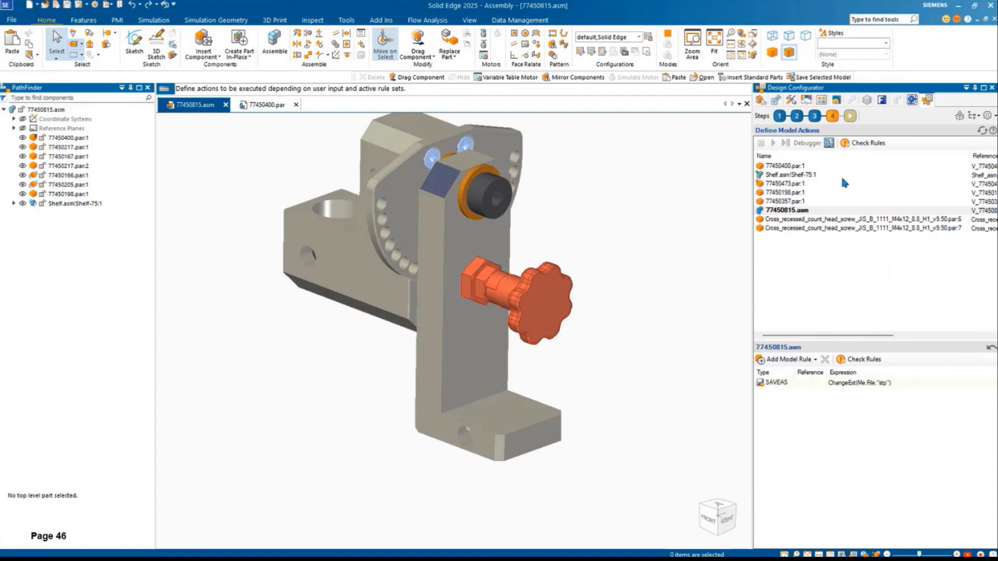
pyautogui.click(851, 118)
pyautogui.scroll(-3, 964, 342)
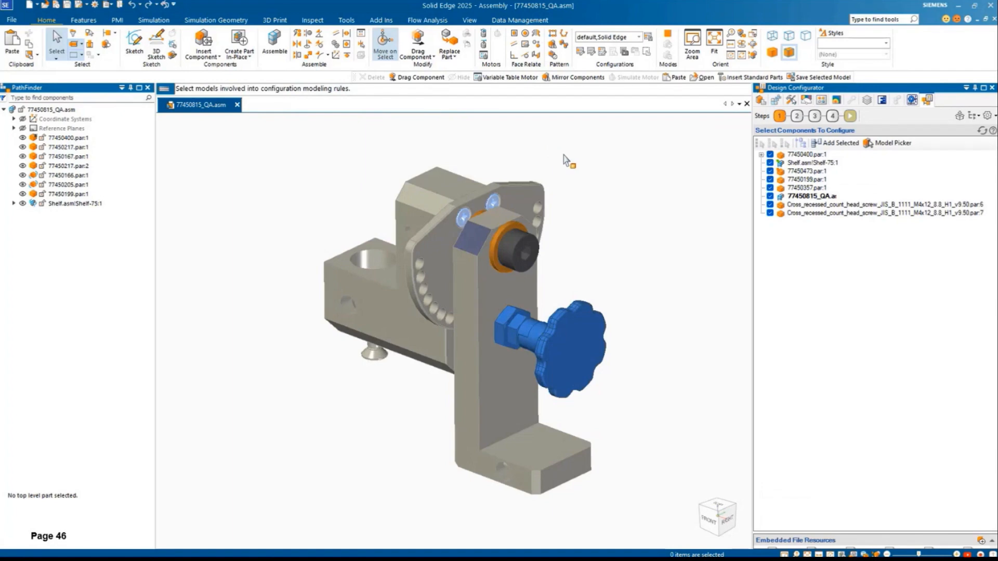
# Add the NOCACHE option to input field A of 77450815_QA.asm.
pyautogui.click(797, 116)
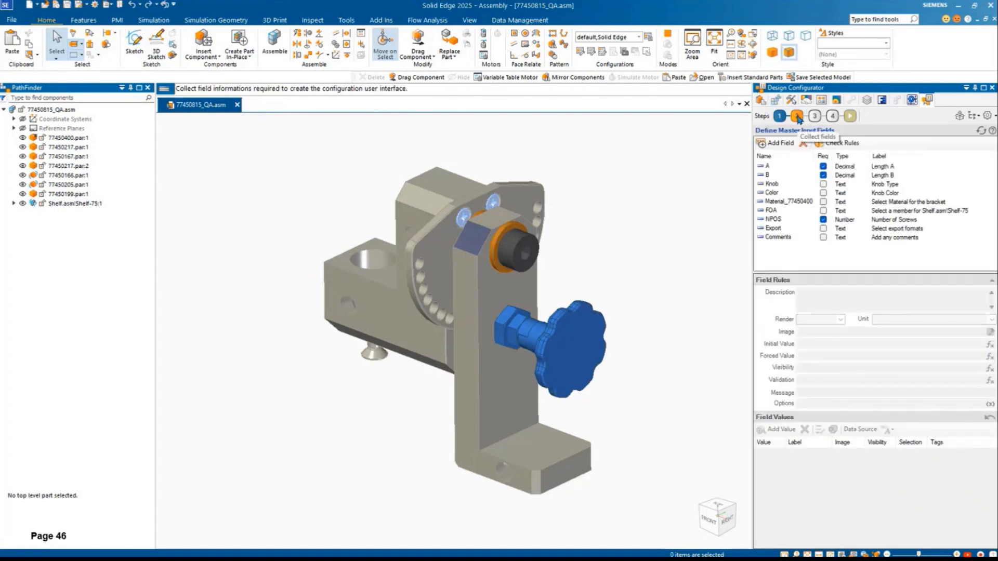
pyautogui.click(790, 166)
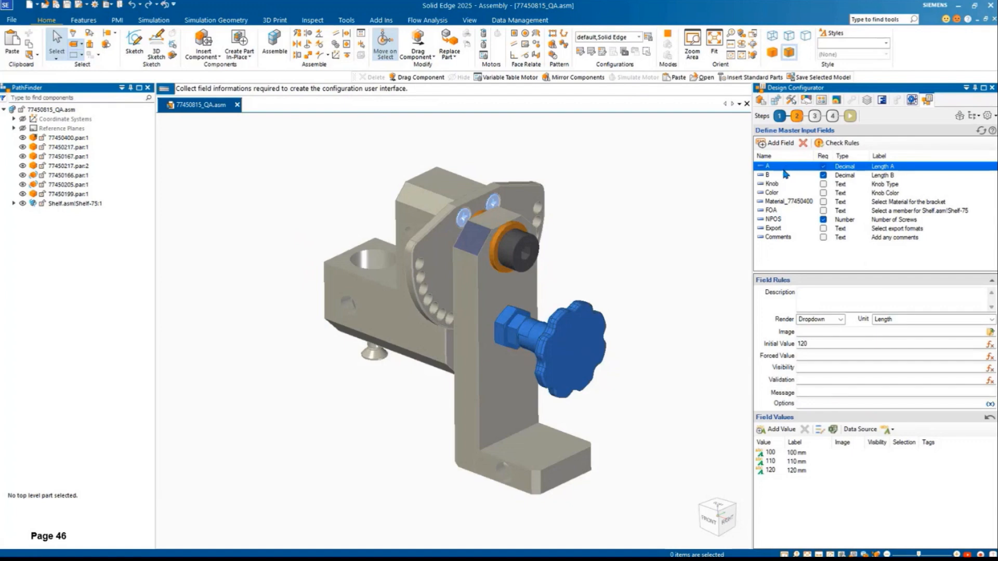
pyautogui.click(989, 404)
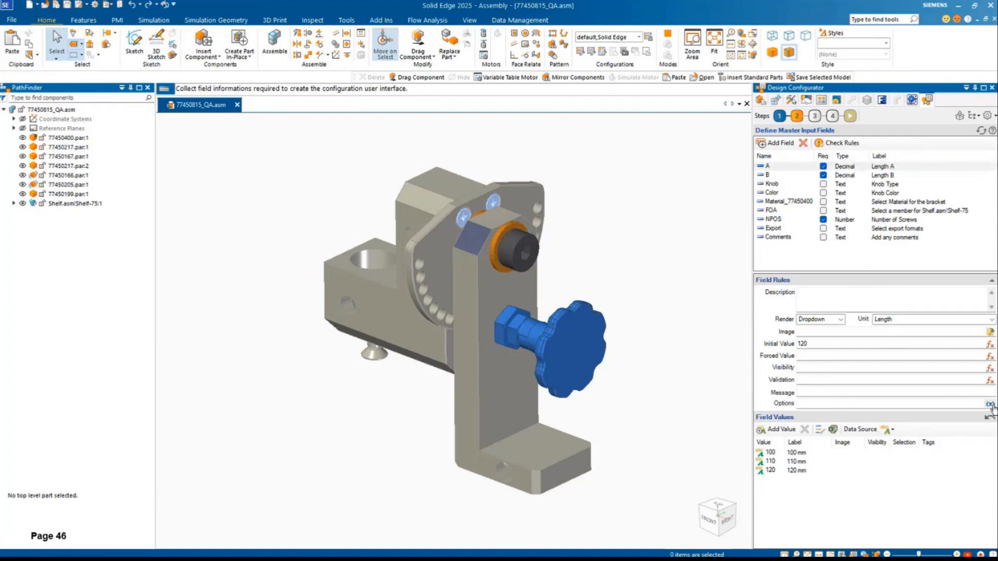
pyautogui.moveTo(744, 282); pyautogui.dragTo(622, 152)
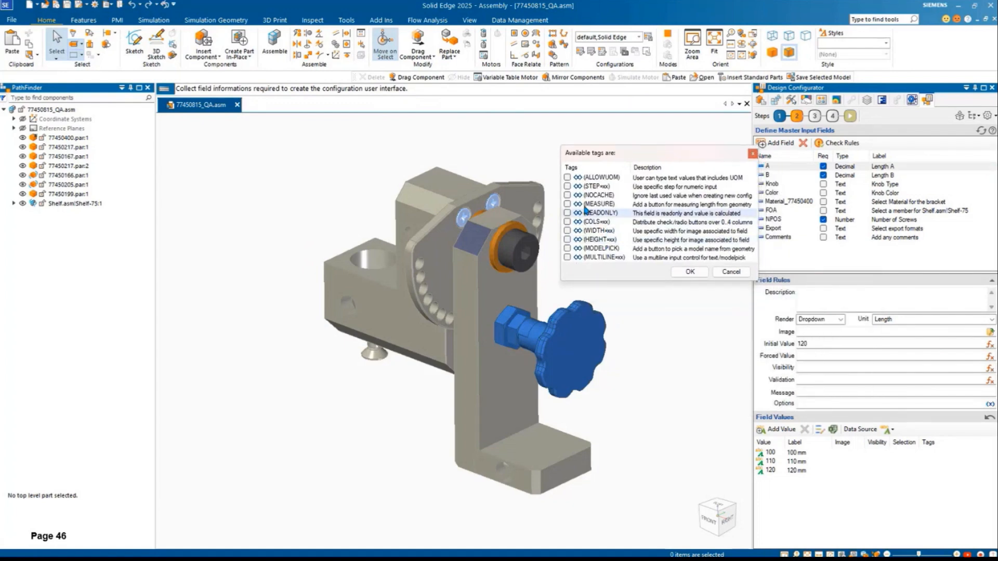
pyautogui.click(567, 195)
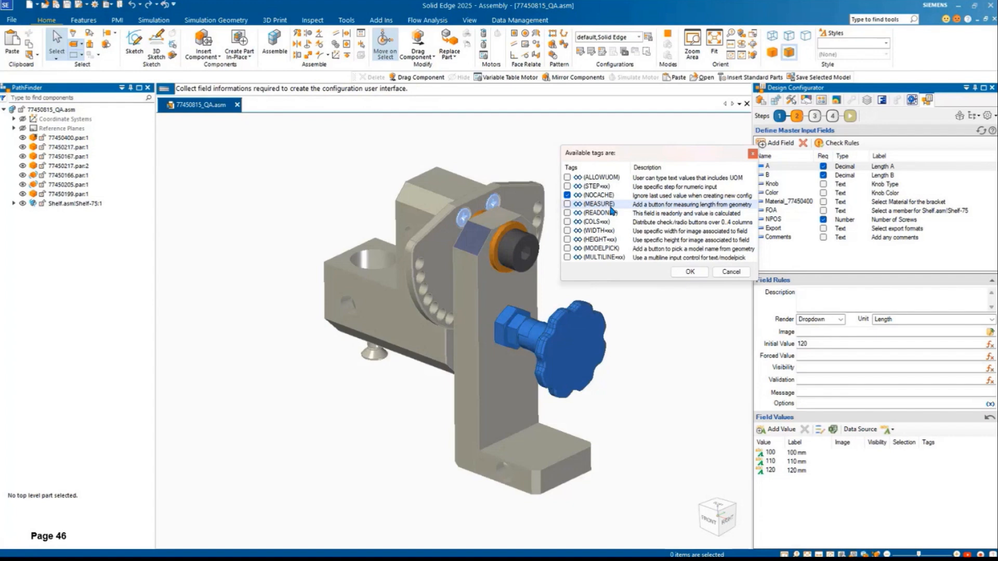
pyautogui.click(690, 272)
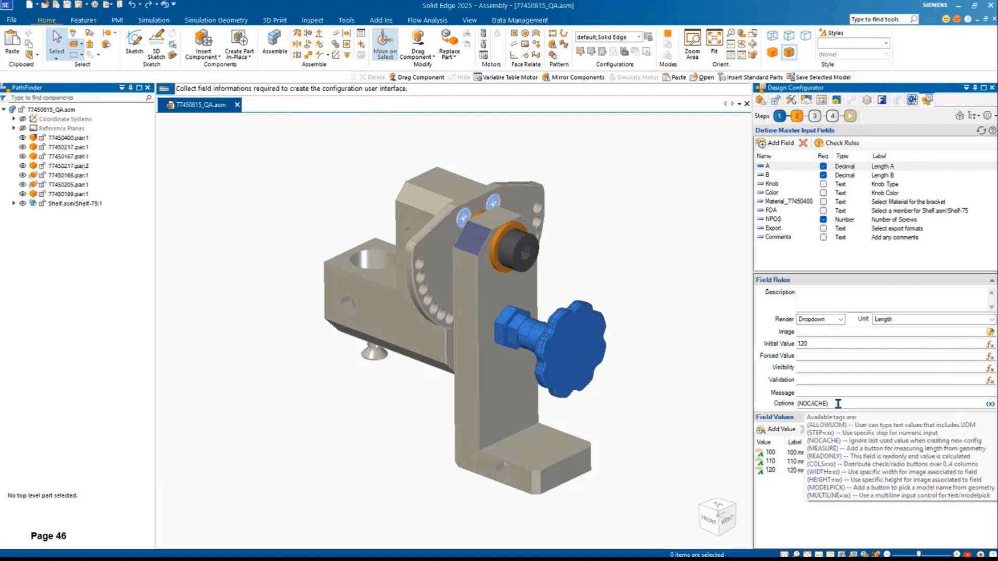
# Clear the initial value of field A and set its forced value to 120.
pyautogui.moveTo(815, 344); pyautogui.dragTo(773, 343)
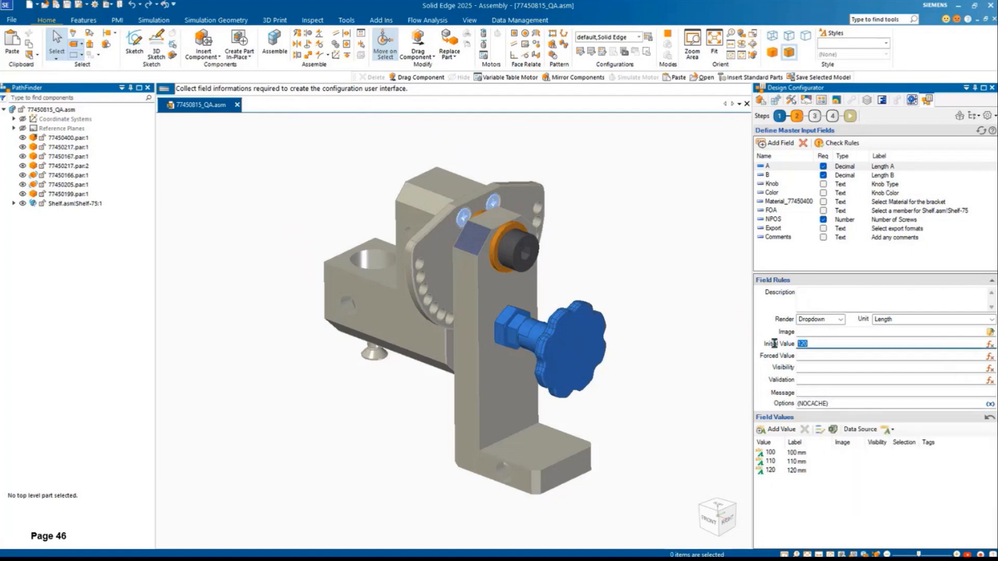
pyautogui.press('Delete')
pyautogui.click(807, 357)
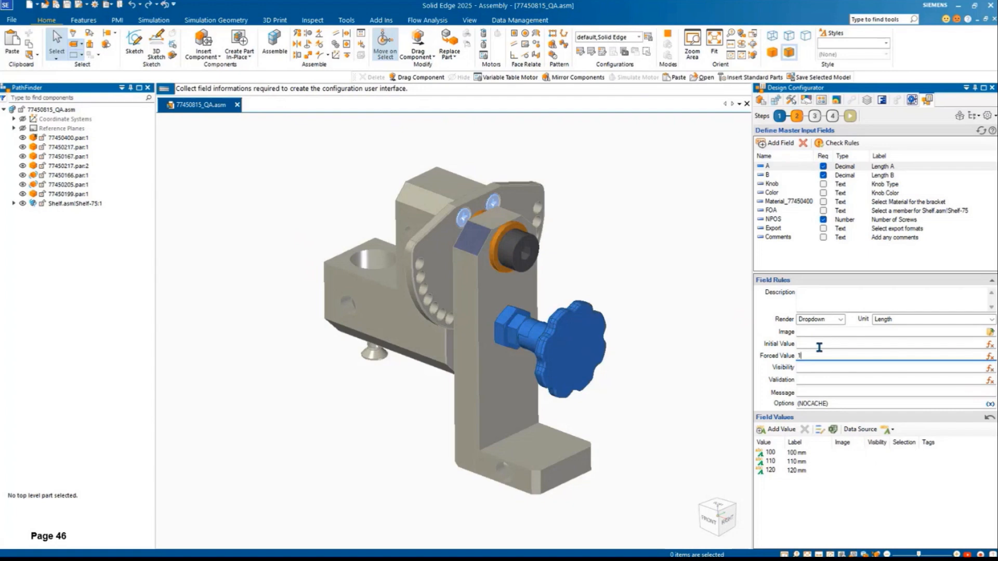
pyautogui.write('120')
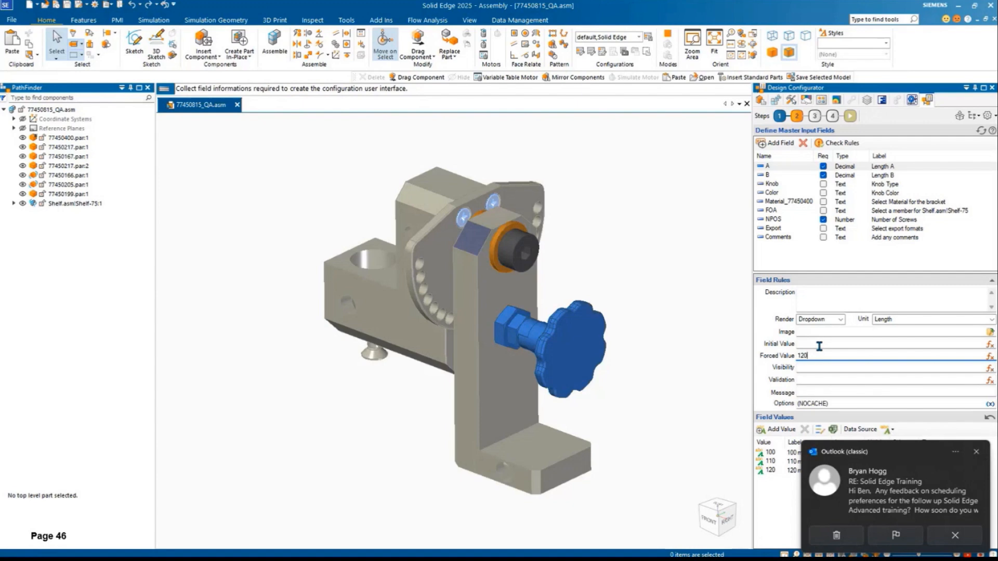
pyautogui.click(978, 453)
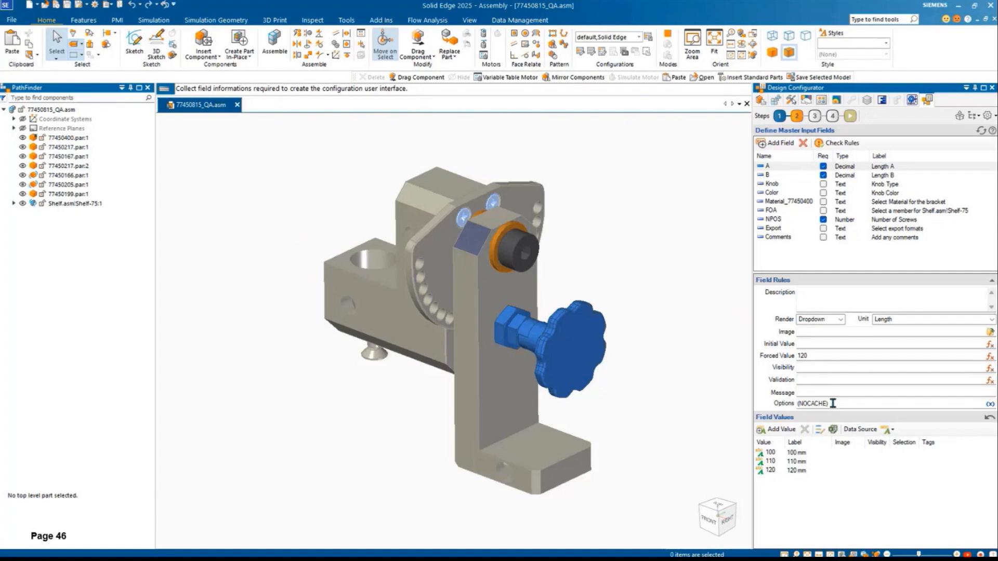
pyautogui.moveTo(837, 404)
# Add the MEASURE option to field B and render the field as a Textbox.
pyautogui.click(772, 176)
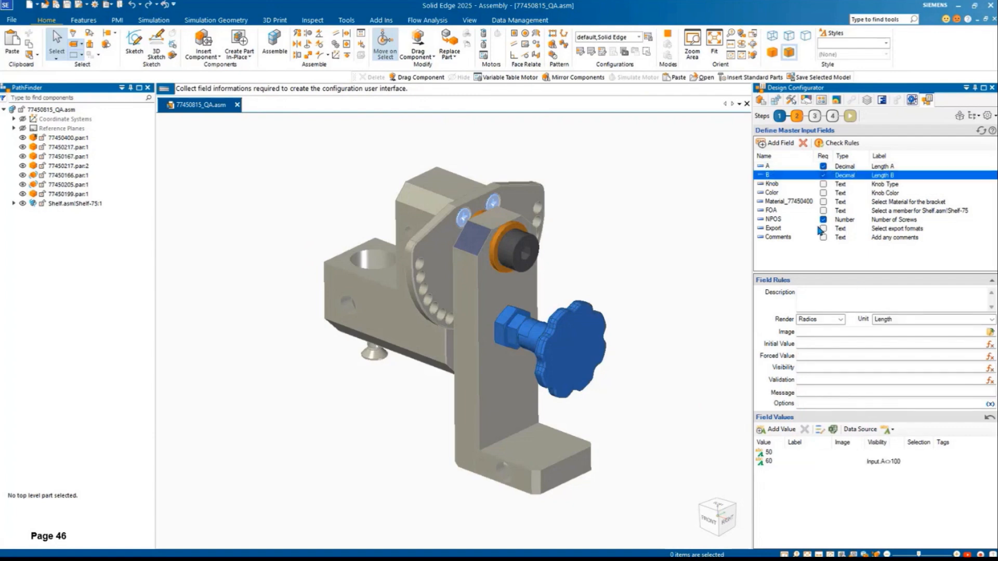
pyautogui.click(990, 404)
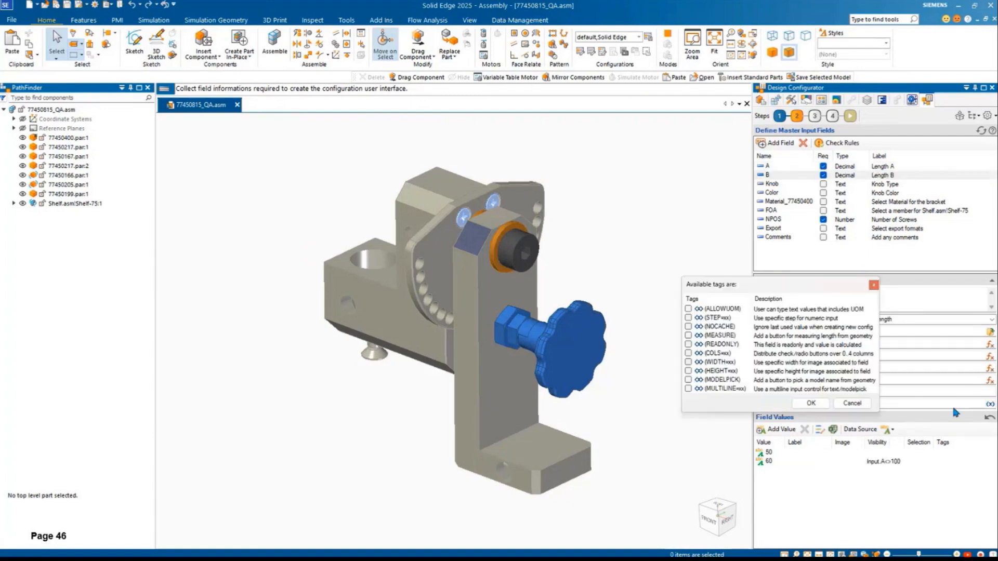
pyautogui.click(689, 336)
pyautogui.click(809, 404)
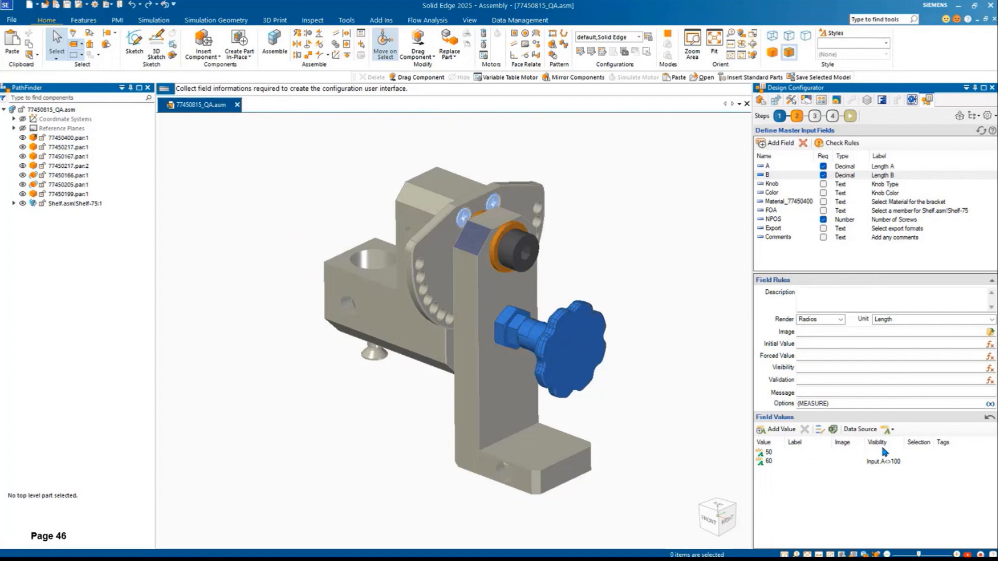
pyautogui.click(840, 319)
pyautogui.click(811, 335)
# Fill in Length B in the configuration form by measuring between the two long vertical edges of the bracket's front face.
pyautogui.click(850, 115)
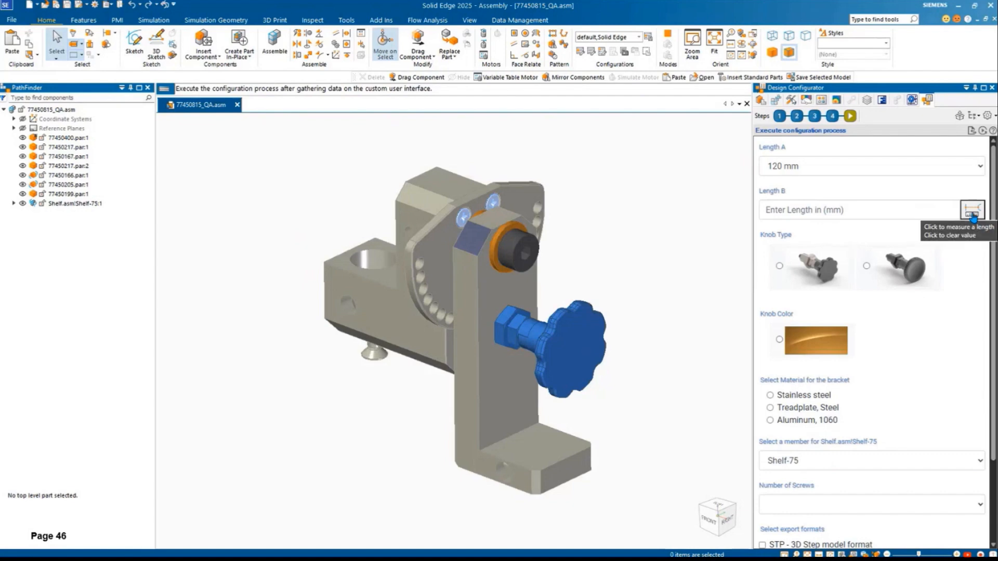
pyautogui.click(970, 213)
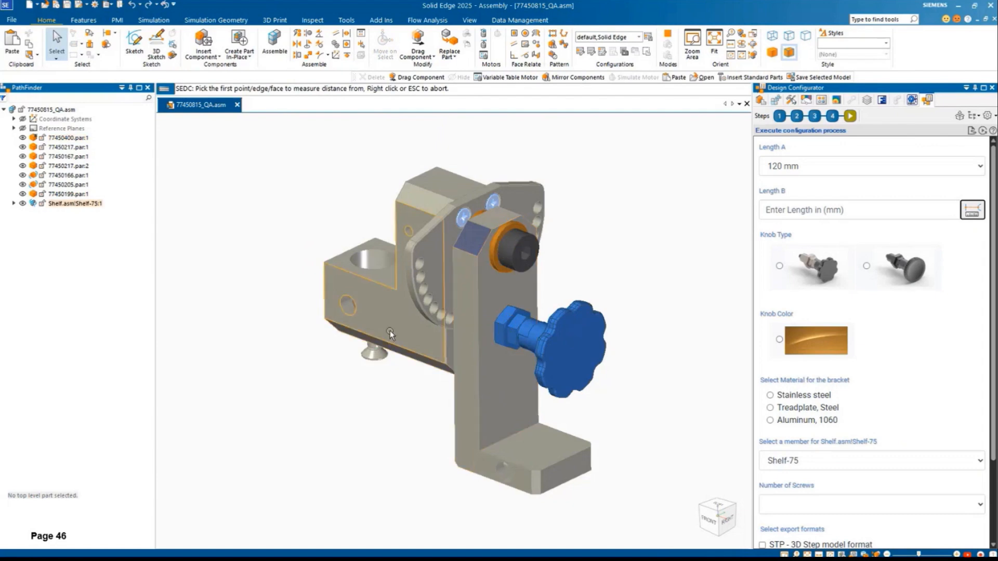
pyautogui.click(479, 351)
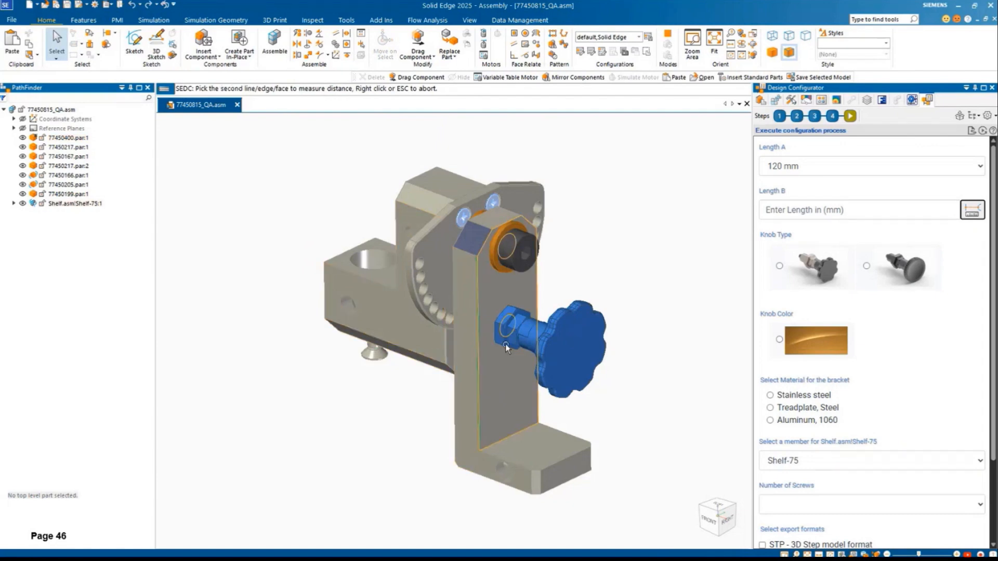
pyautogui.click(537, 307)
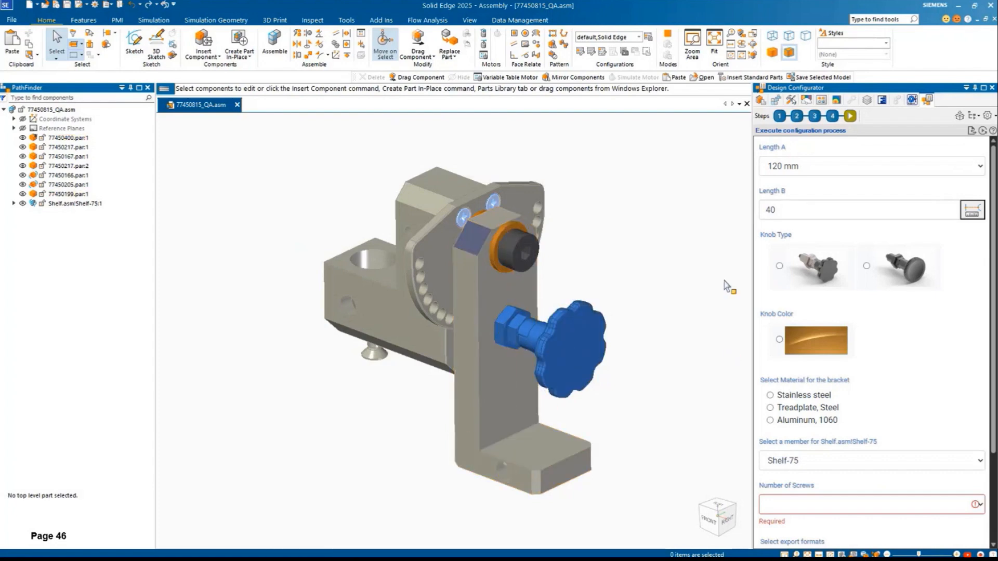
# Add the MODELPICK option to the Comments input field.
pyautogui.click(796, 116)
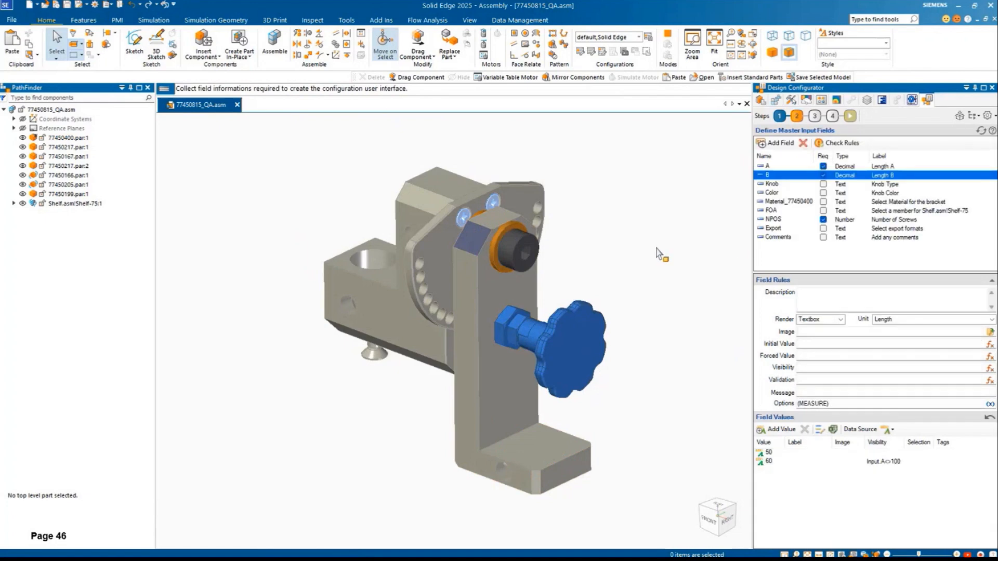
pyautogui.click(770, 238)
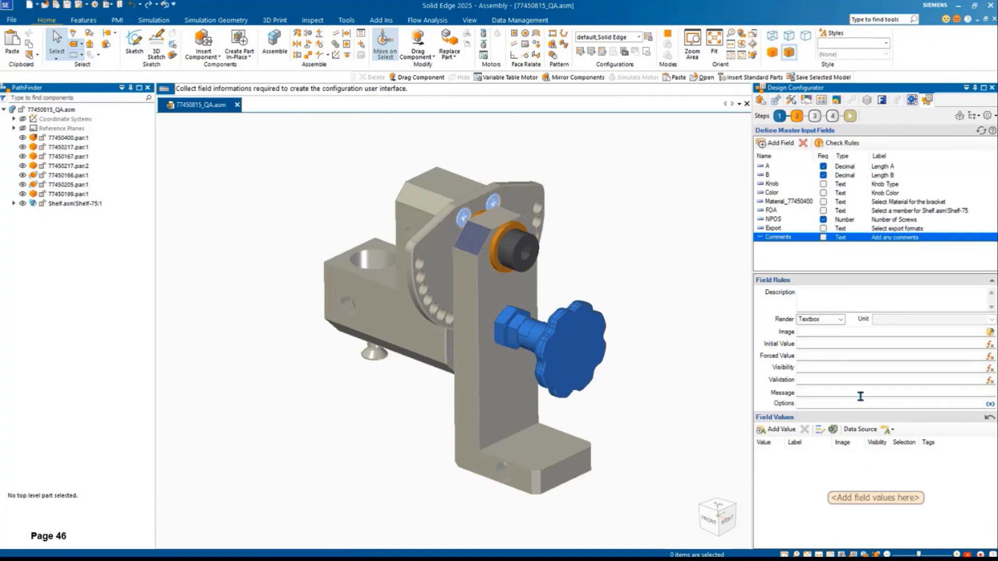
pyautogui.click(988, 405)
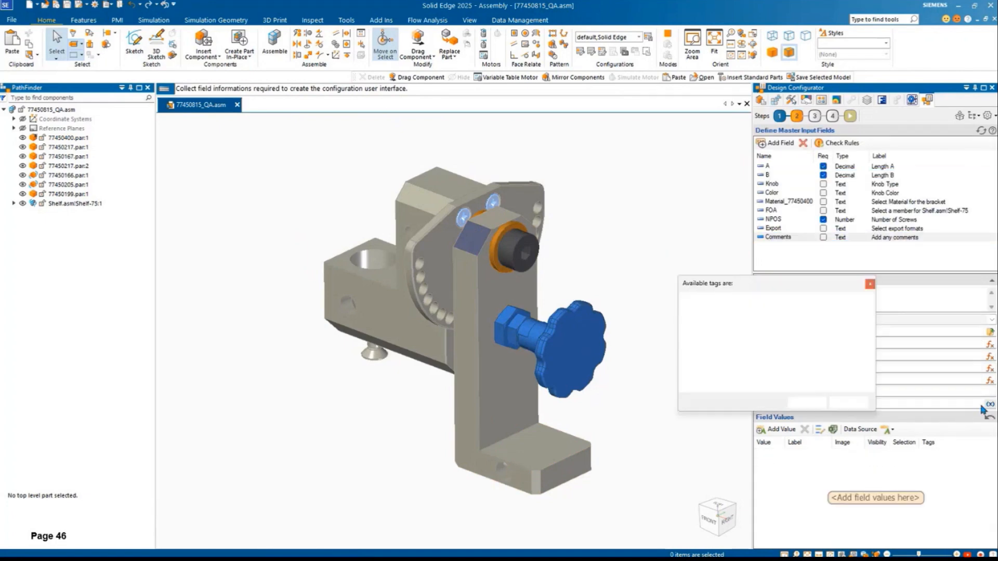
pyautogui.click(684, 379)
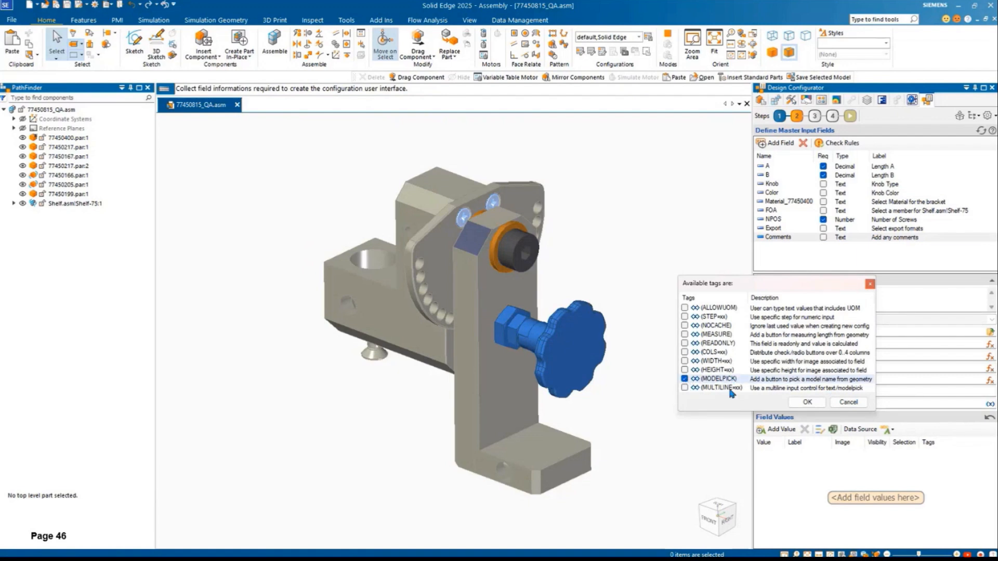
pyautogui.click(806, 402)
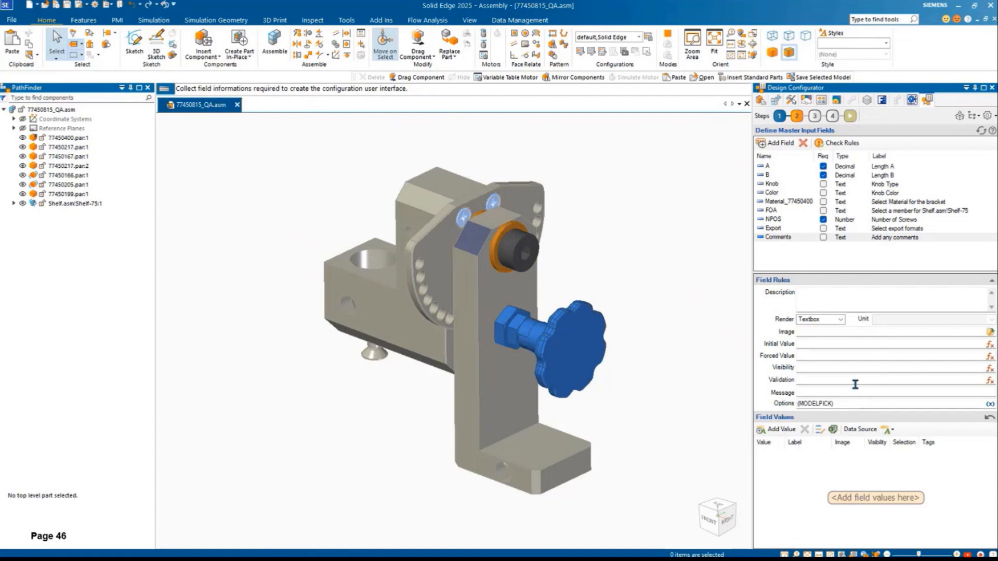
# Run the configuration form and fill its comments field by picking the upright bracket 77450400.par:1 in the model.
pyautogui.moveTo(849, 405)
pyautogui.click(850, 115)
pyautogui.scroll(5, 700, 279)
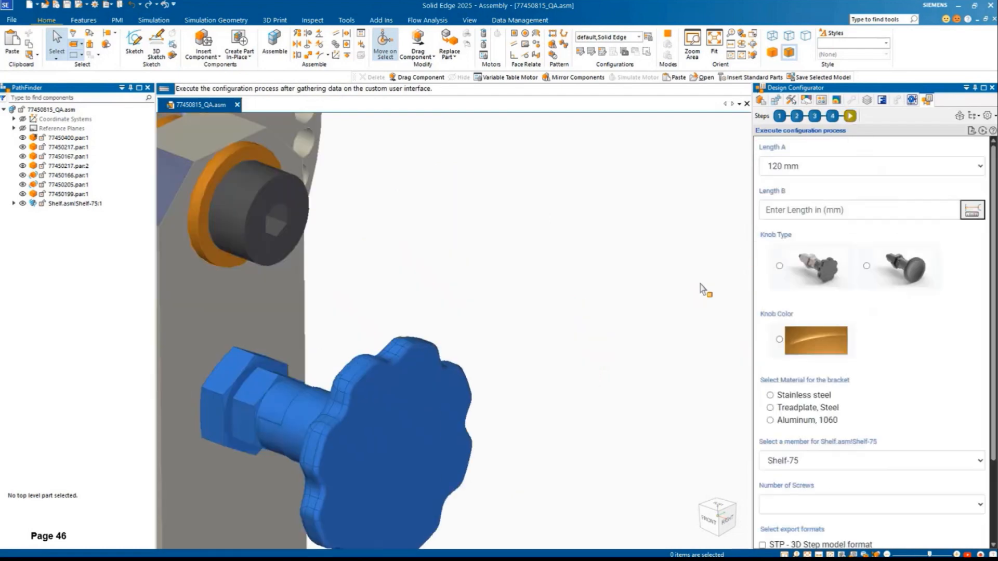
pyautogui.scroll(-5, 701, 284)
pyautogui.scroll(-3, 878, 344)
pyautogui.click(971, 481)
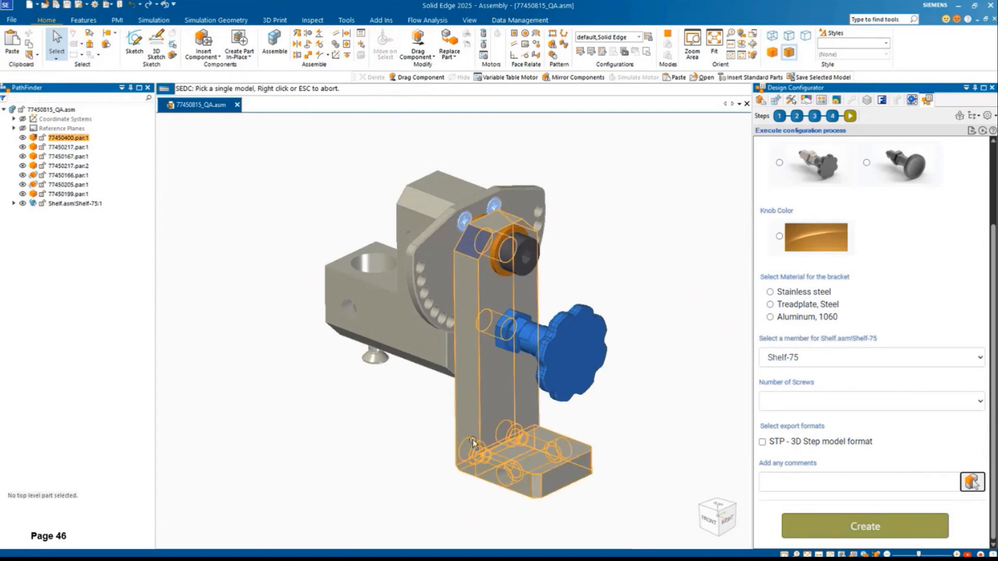
pyautogui.click(473, 442)
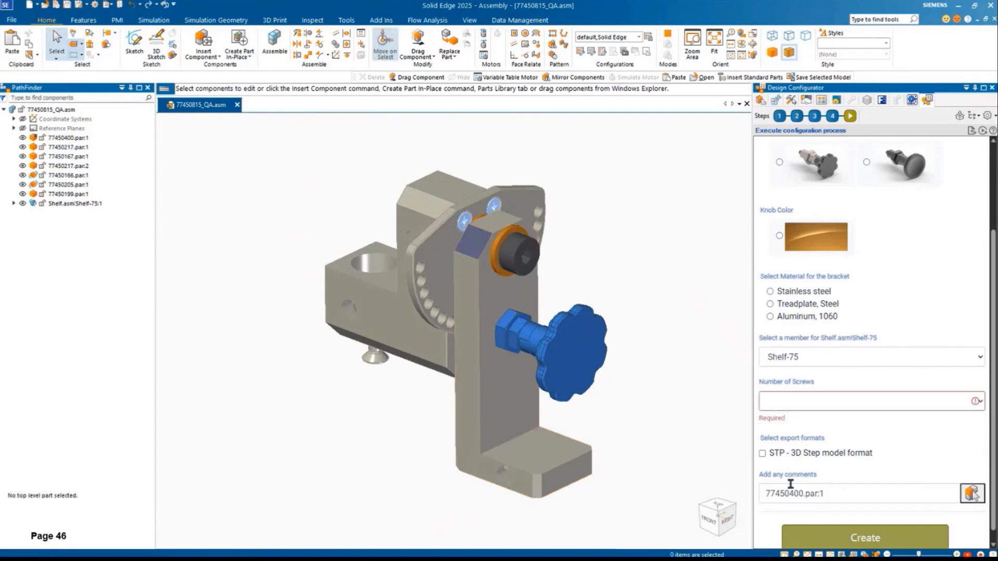
# Replace the file suffix in the comment so it reads "77450400 sent to the machine shop".
pyautogui.moveTo(828, 494); pyautogui.dragTo(803, 492)
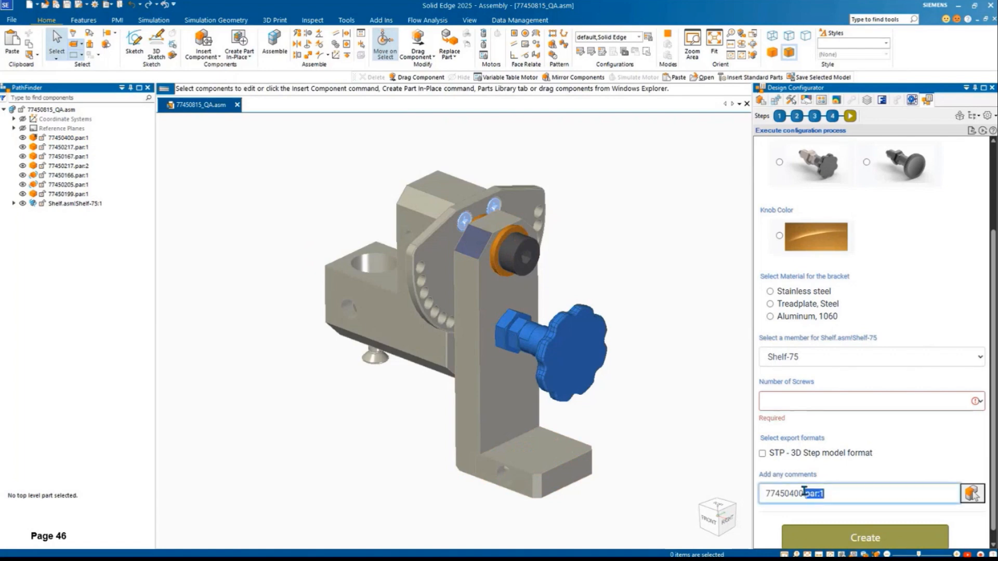
pyautogui.press('BackSpace')
pyautogui.write('sent to the machine')
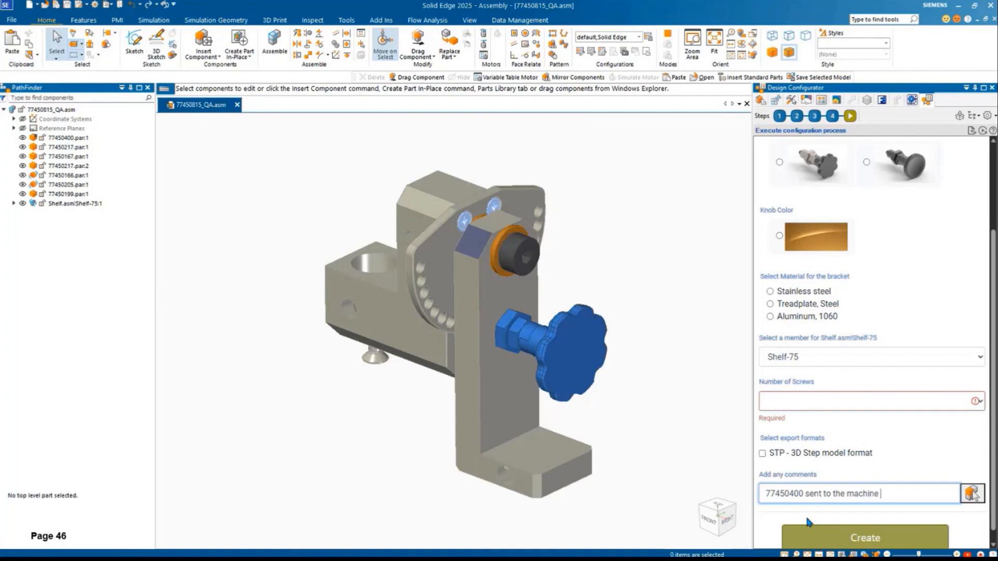
pyautogui.write(' shop')
pyautogui.scroll(-2, 641, 380)
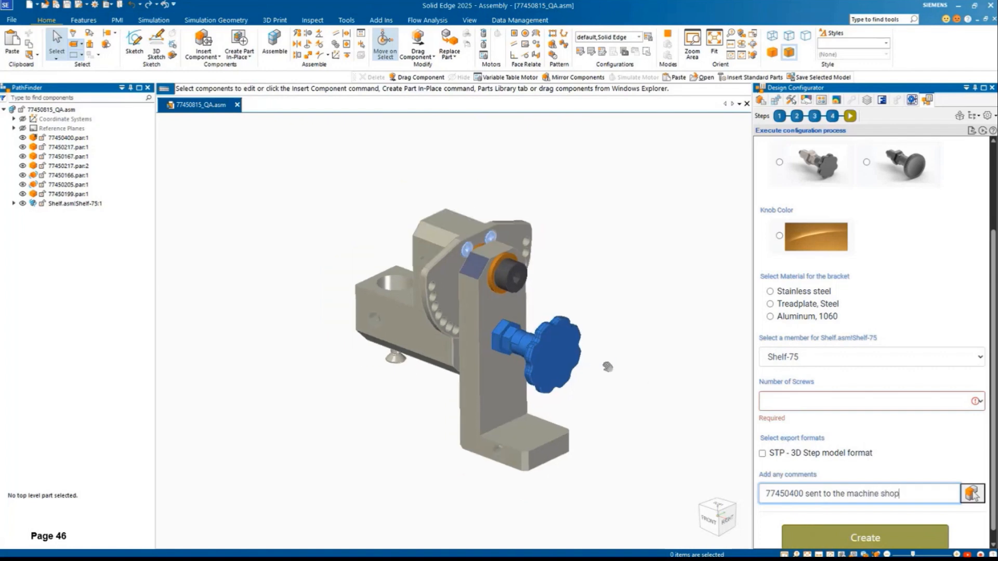
pyautogui.scroll(1, 631, 398)
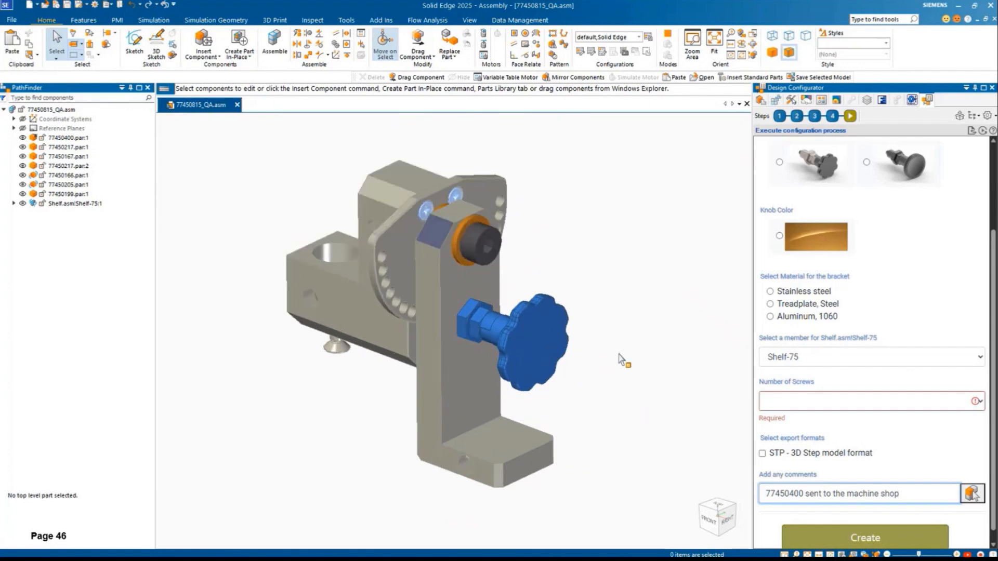
pyautogui.moveTo(619, 354); pyautogui.dragTo(640, 356, button='middle')
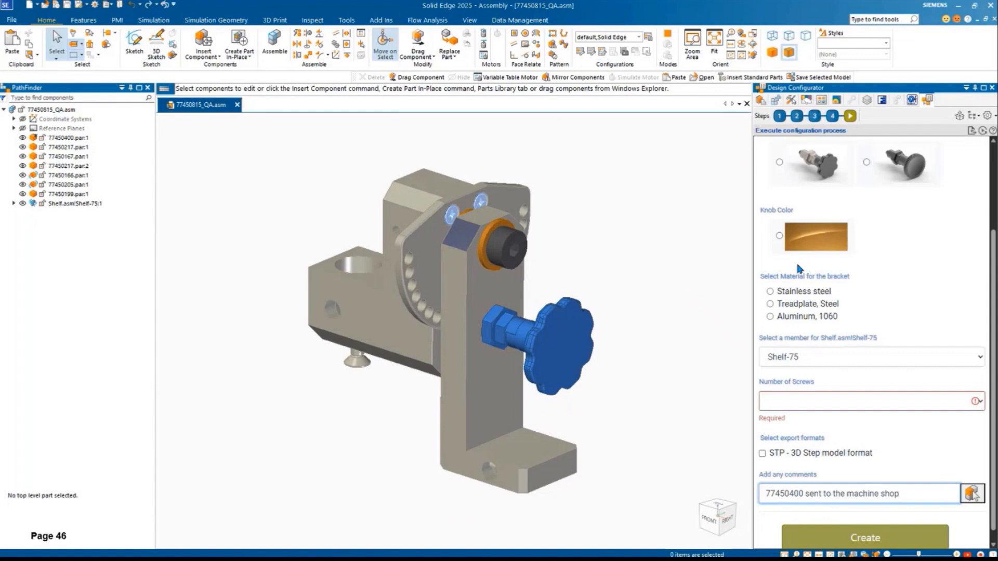
# Add the PRESELECT tag to the Shelf-65 value of input field FOA.
pyautogui.click(797, 115)
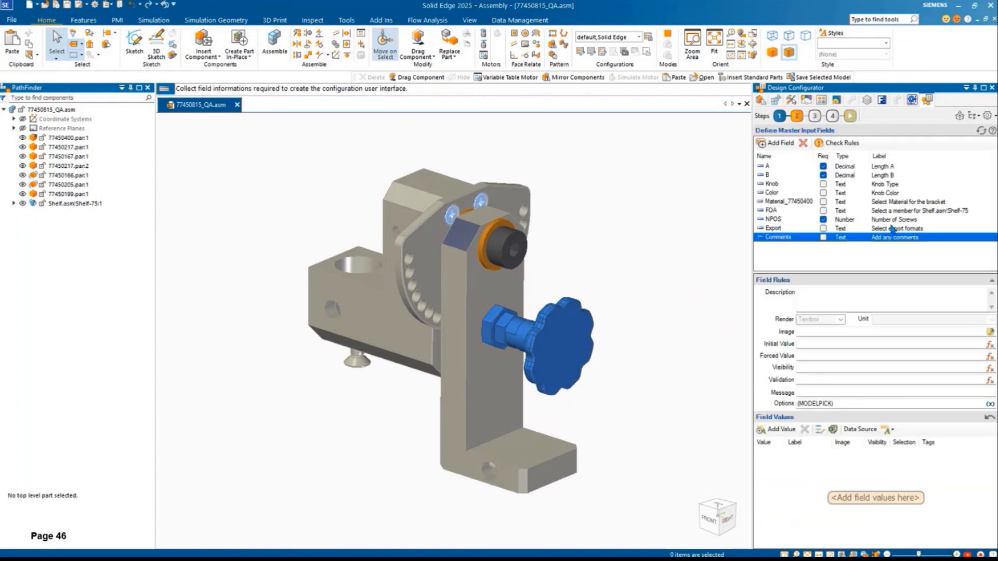
pyautogui.click(784, 211)
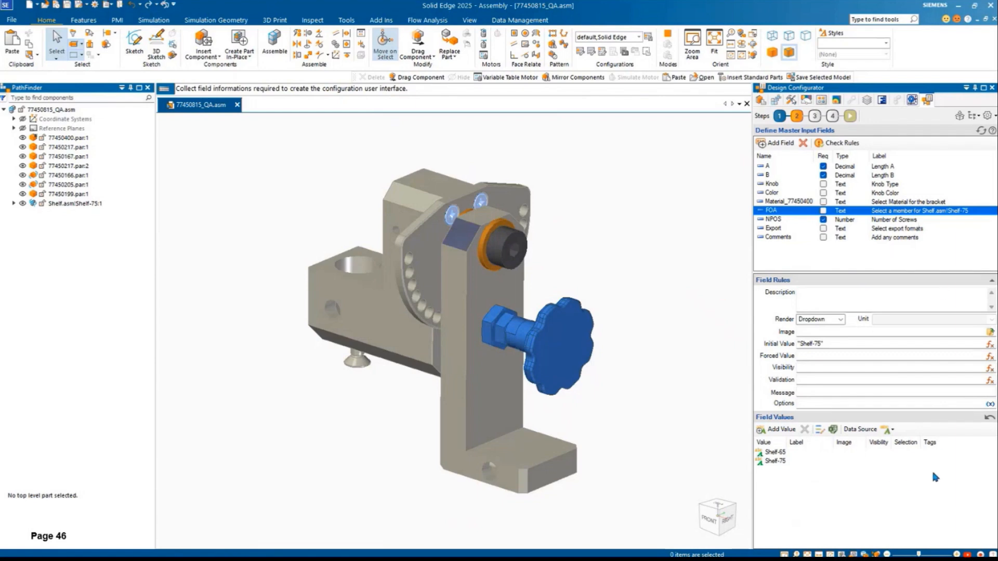
pyautogui.click(933, 452)
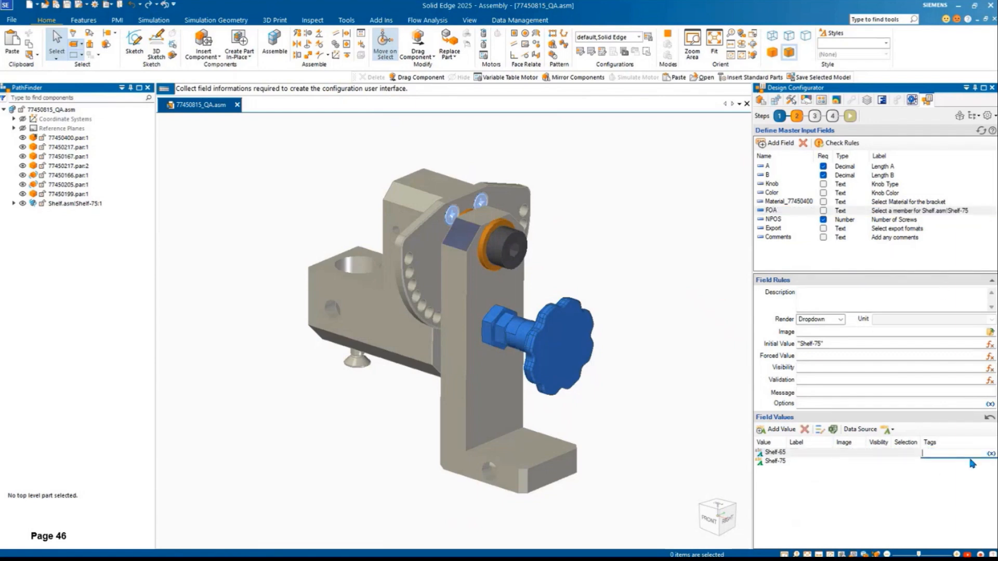
pyautogui.click(990, 454)
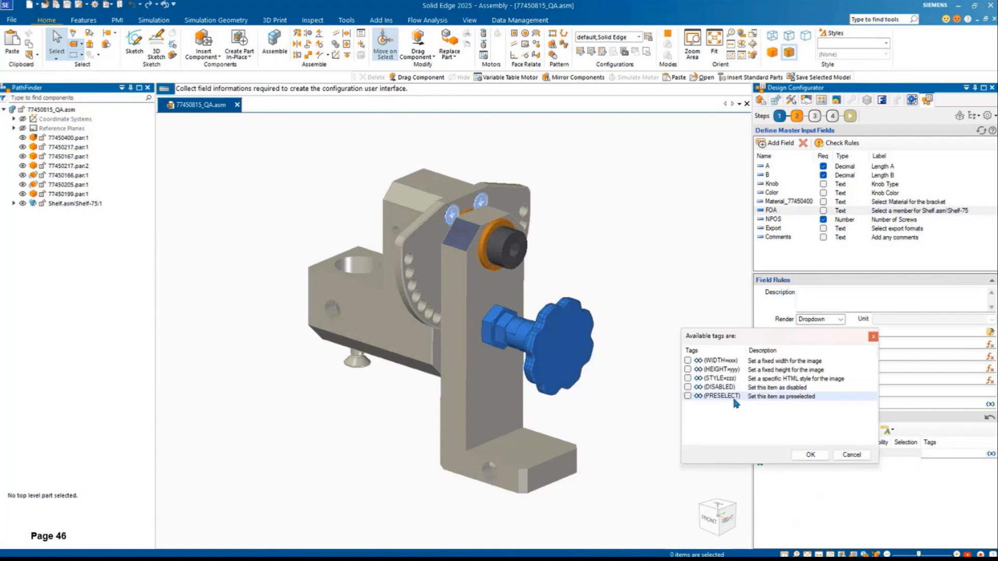
pyautogui.moveTo(753, 341); pyautogui.dragTo(643, 167)
pyautogui.click(577, 221)
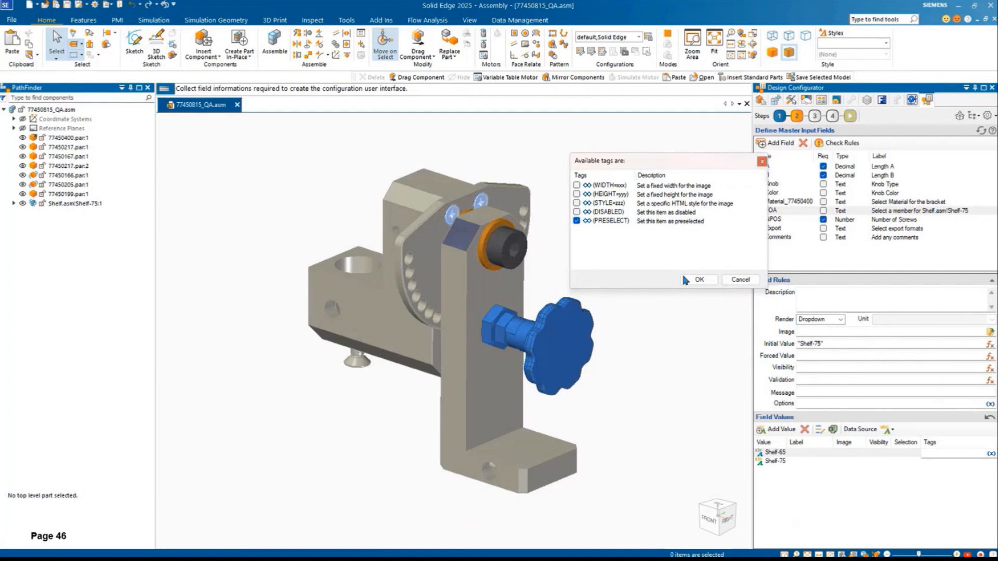
pyautogui.click(700, 280)
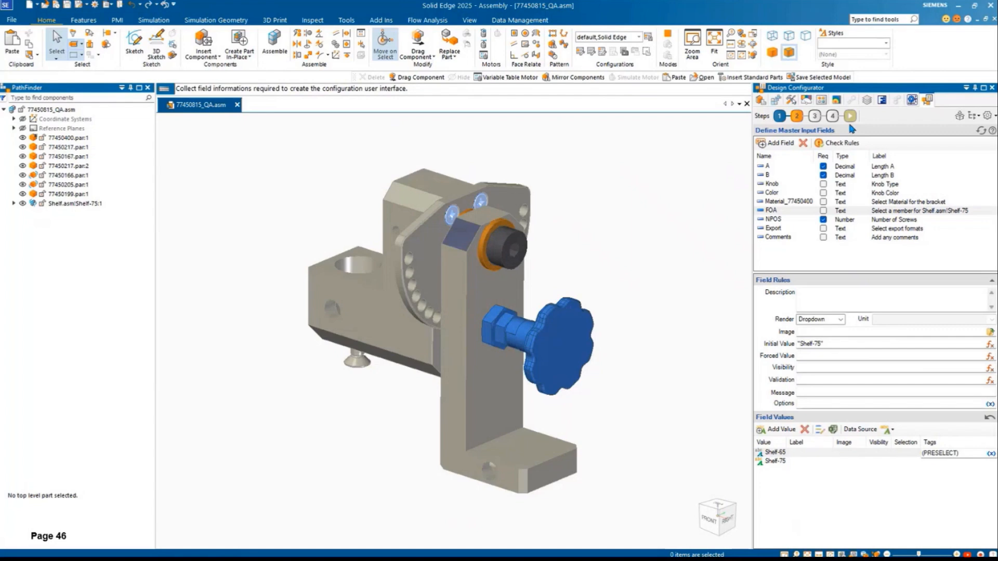
# Remove the PRESELECT tag from the Shelf-65 value.
pyautogui.click(991, 454)
pyautogui.click(991, 454)
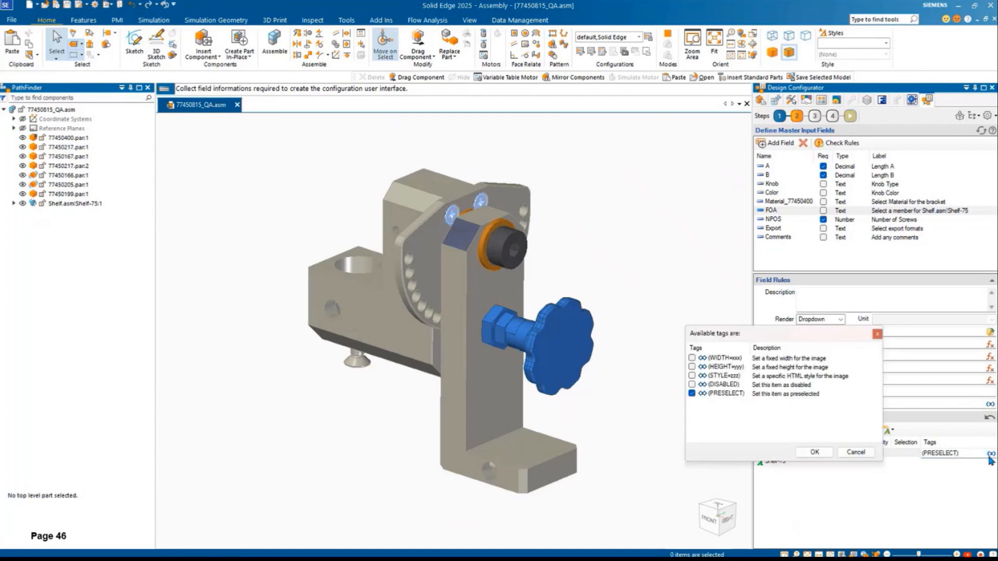
pyautogui.click(692, 393)
pyautogui.click(814, 453)
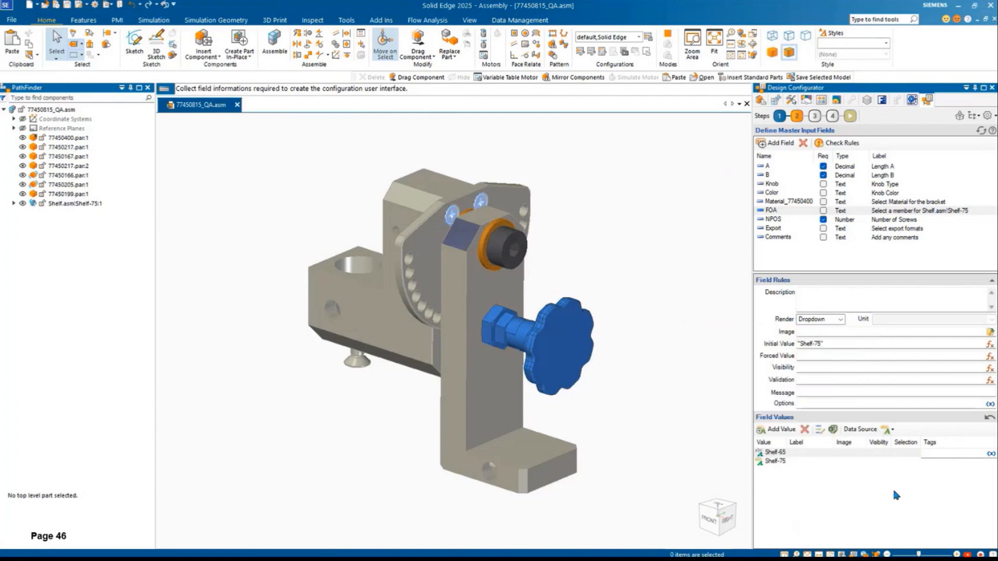
# Set the selection condition of the Shelf-65 value to Input.B=50.
pyautogui.click(908, 453)
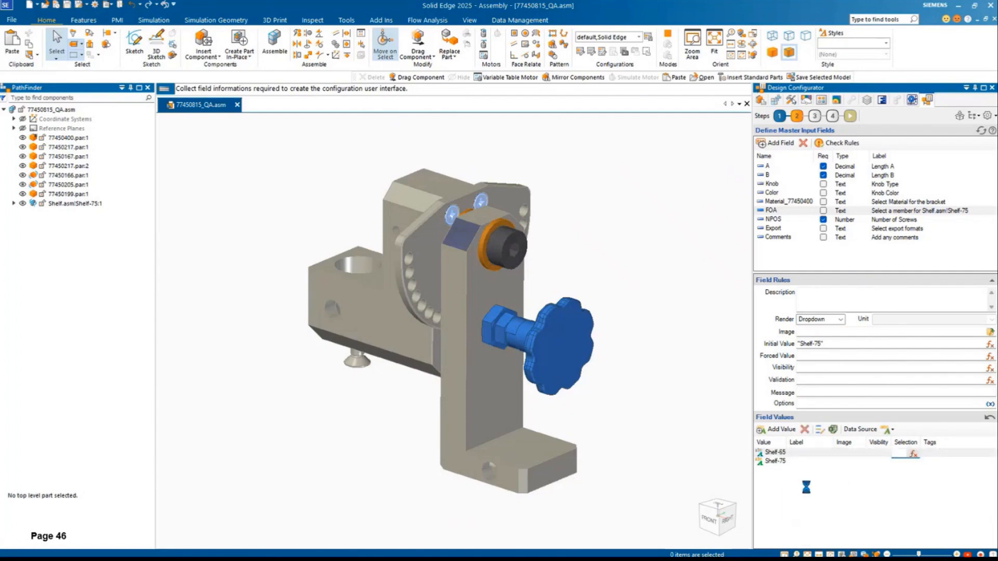
pyautogui.moveTo(480, 71); pyautogui.dragTo(340, 63)
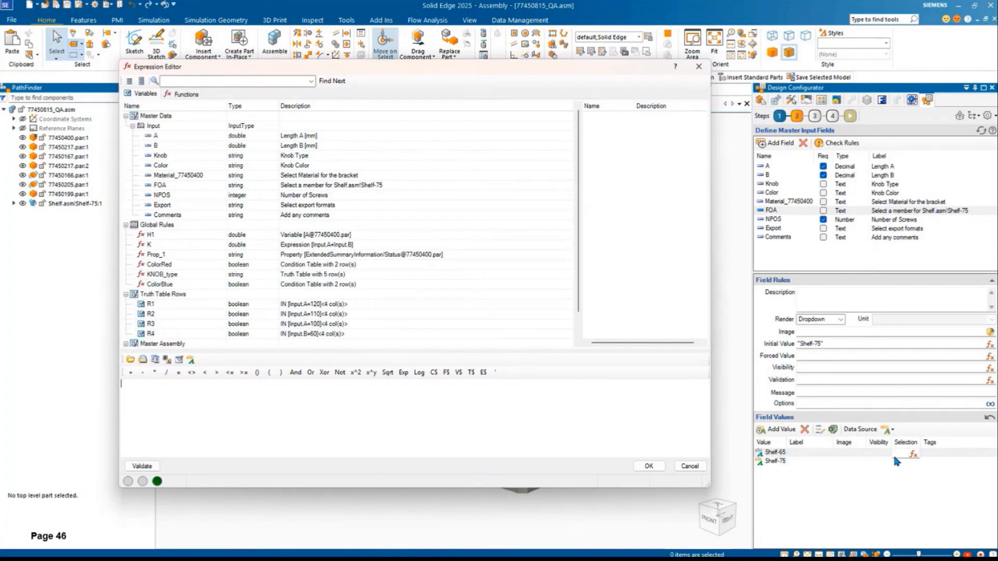
pyautogui.doubleClick(158, 147)
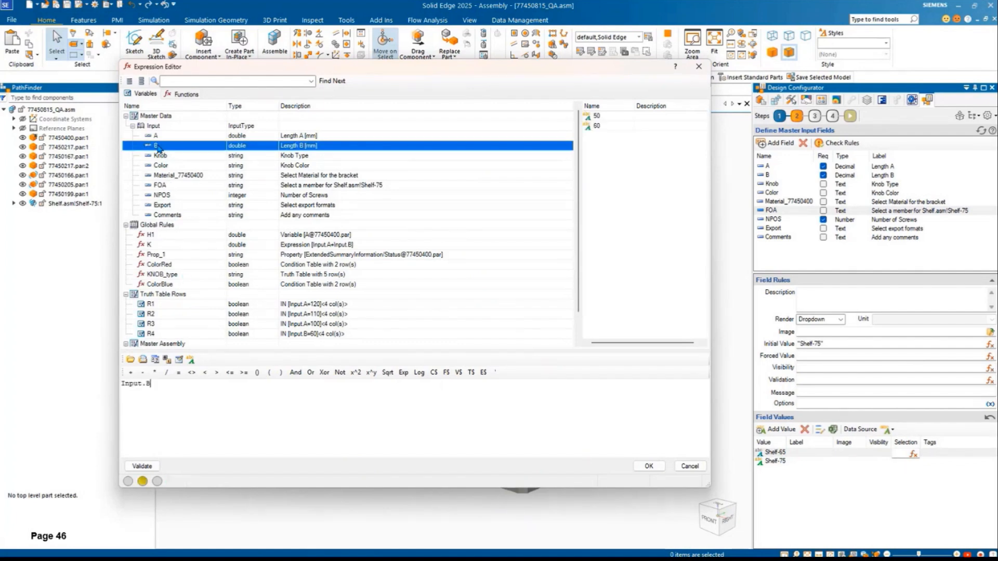
pyautogui.click(179, 372)
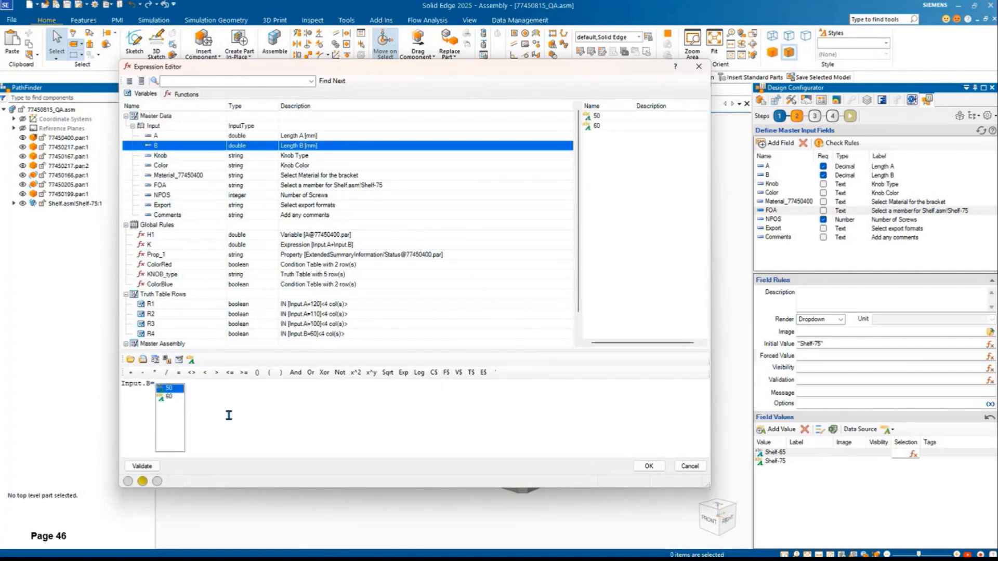
pyautogui.click(169, 388)
pyautogui.click(649, 466)
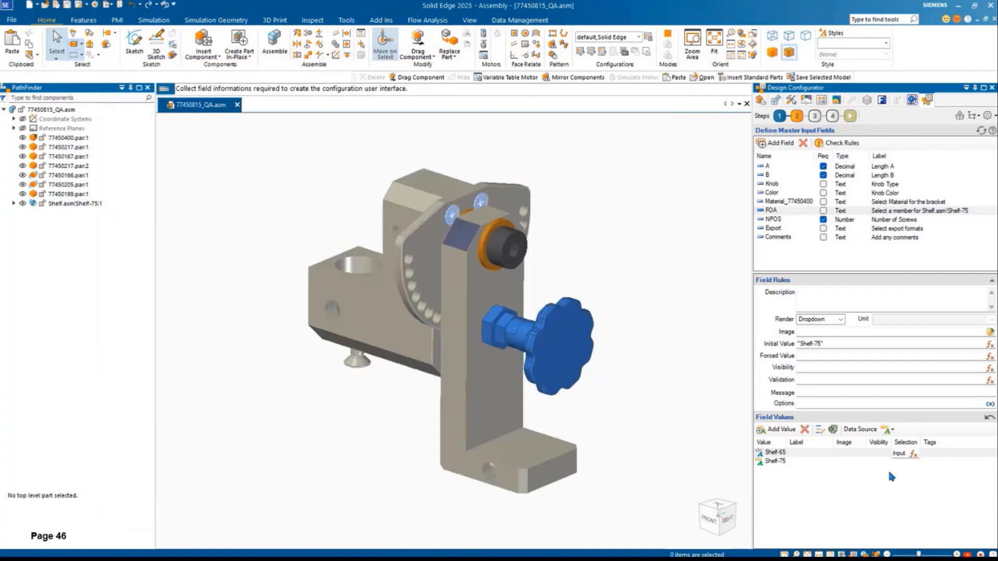
# Set the selection condition of the Shelf-75 value to Input.B=60, correcting the doubled equals sign.
pyautogui.click(905, 460)
pyautogui.click(914, 463)
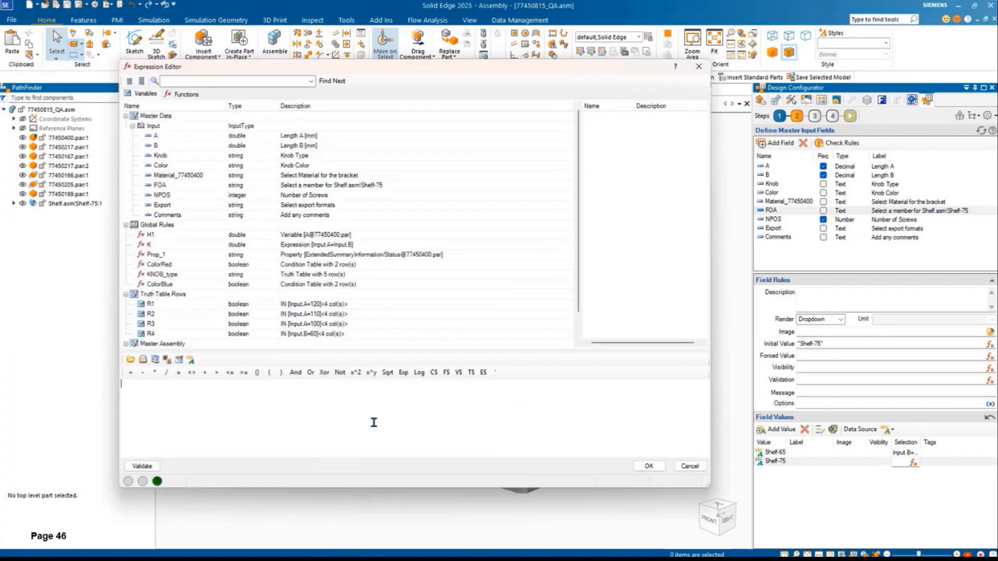
pyautogui.doubleClick(159, 147)
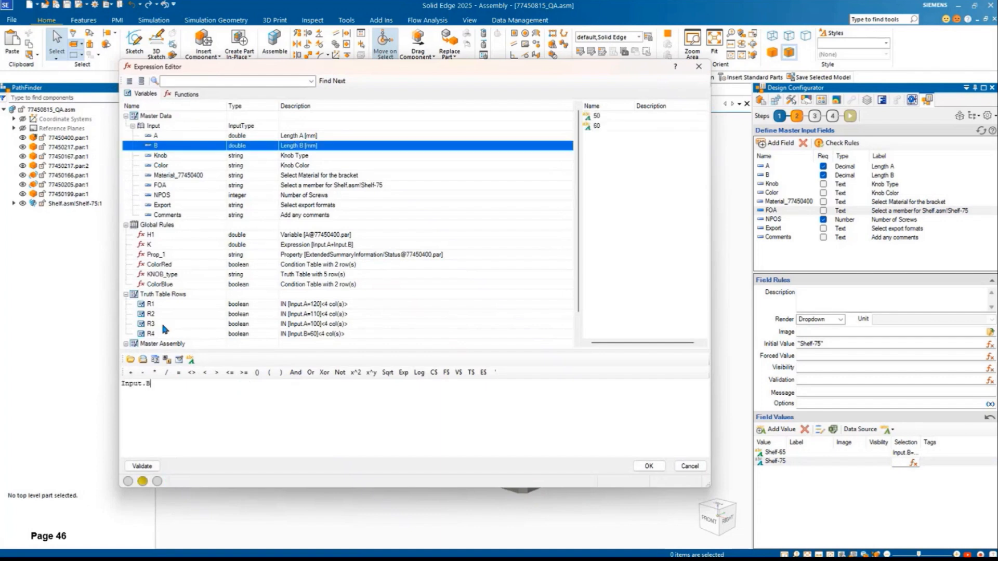
pyautogui.click(178, 372)
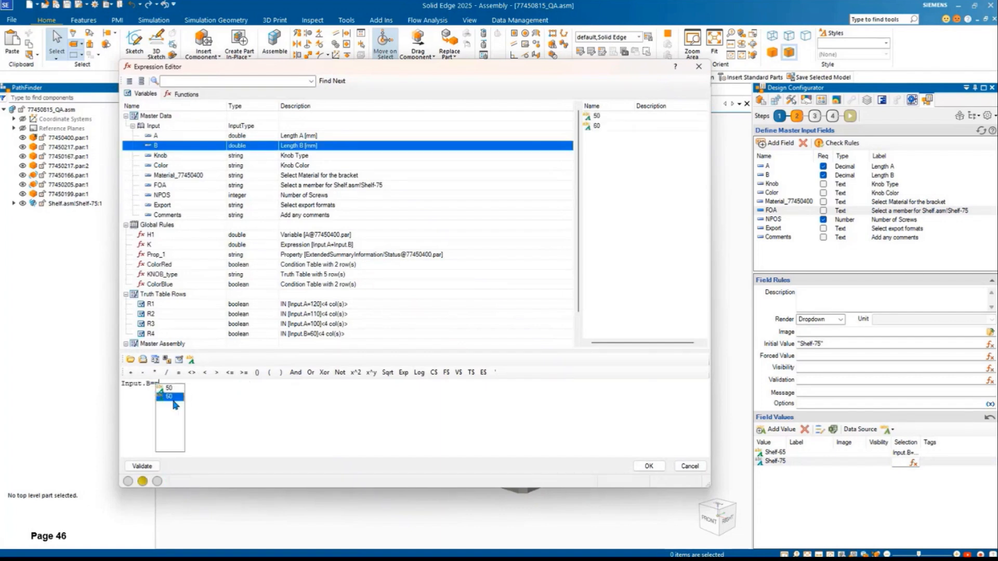
pyautogui.click(174, 399)
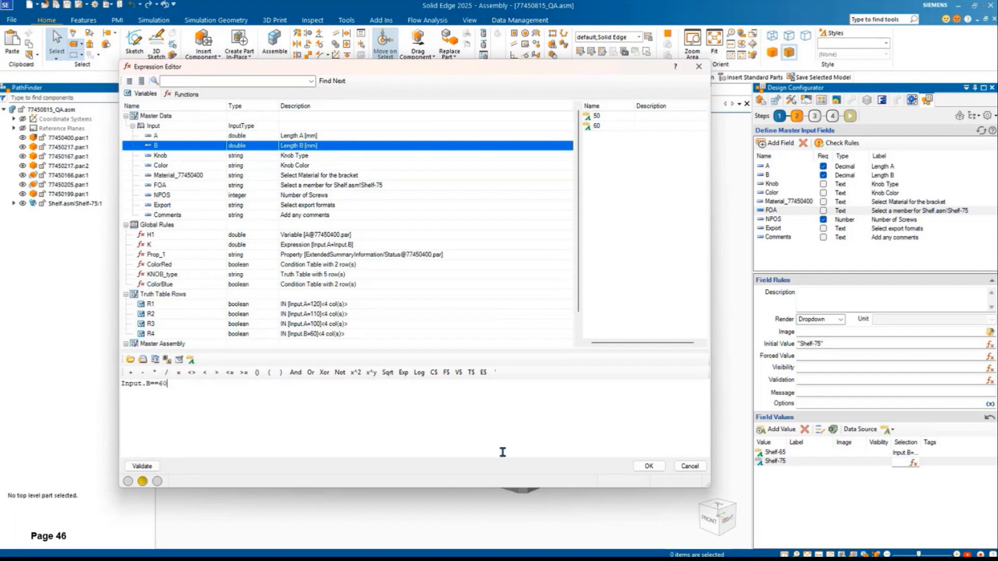
pyautogui.click(648, 466)
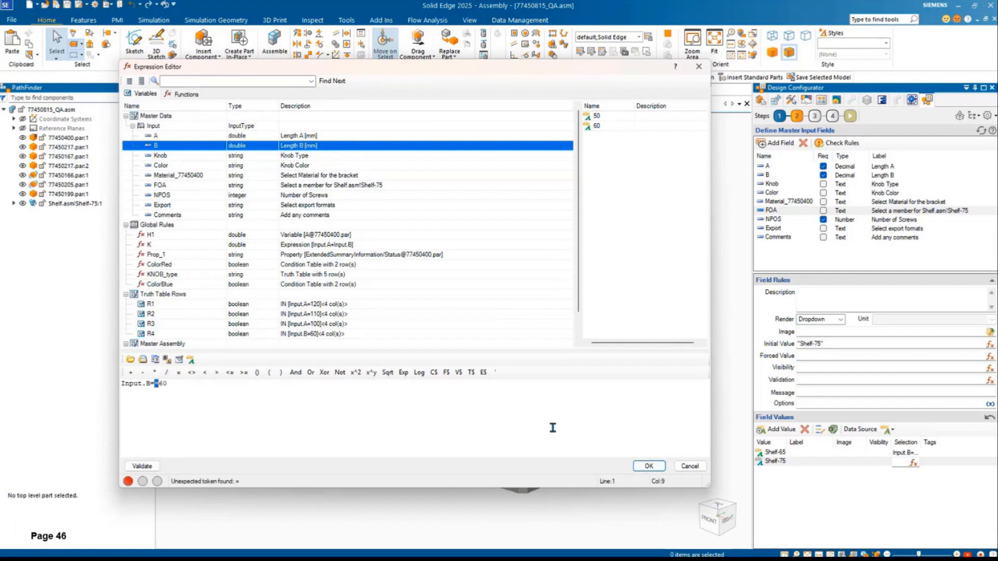
pyautogui.write('=')
pyautogui.press('BackSpace')
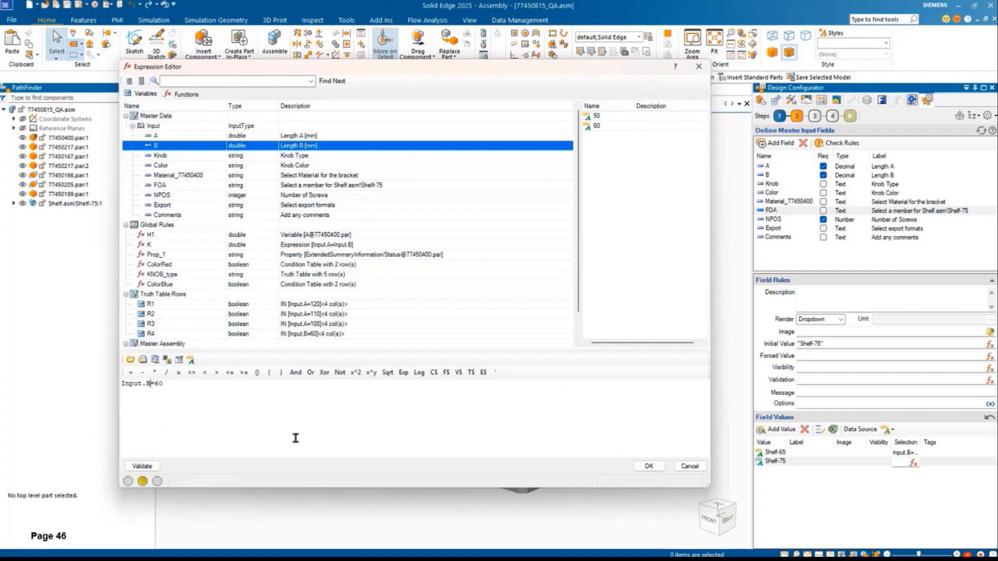
pyautogui.click(658, 465)
# Open the configuration execution form and set Length B to 50 mm to test the shelf member selection.
pyautogui.click(850, 116)
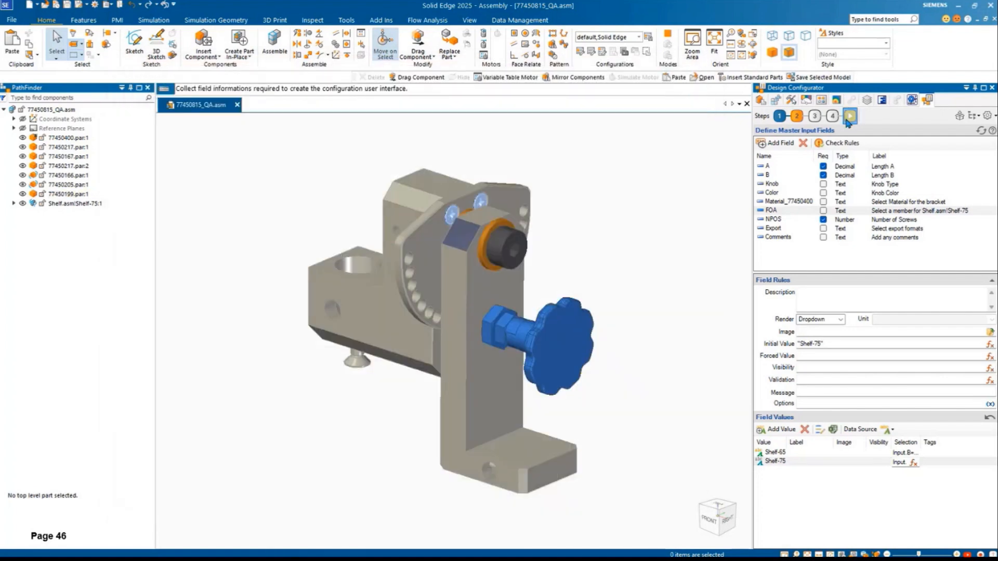
pyautogui.scroll(-2, 993, 259)
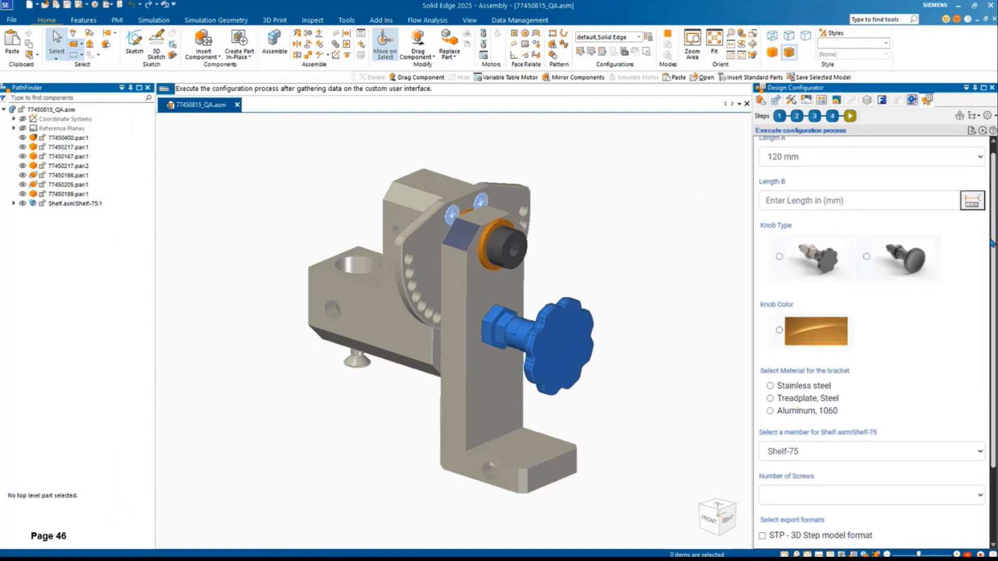
pyautogui.scroll(-3, 993, 259)
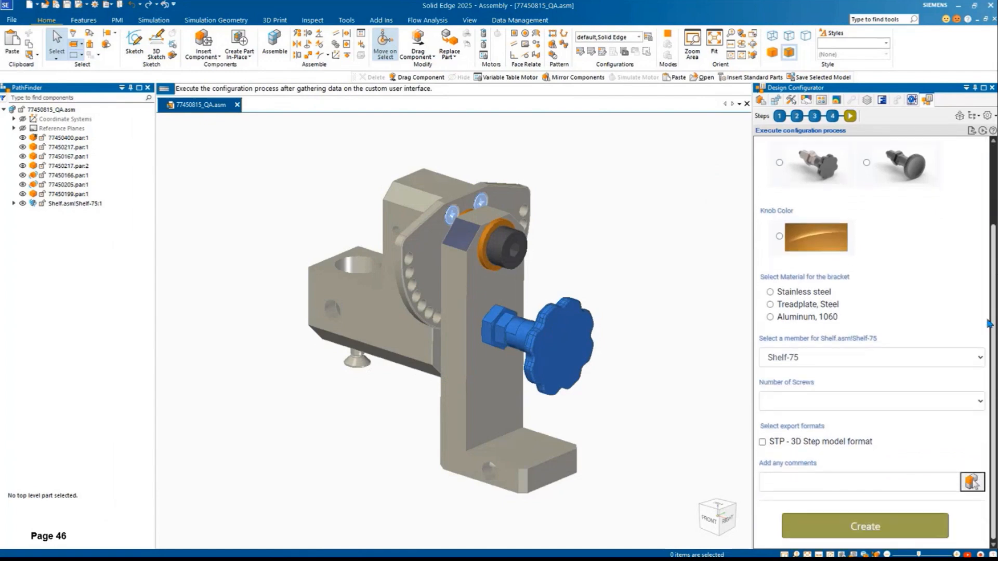
pyautogui.scroll(4, 993, 289)
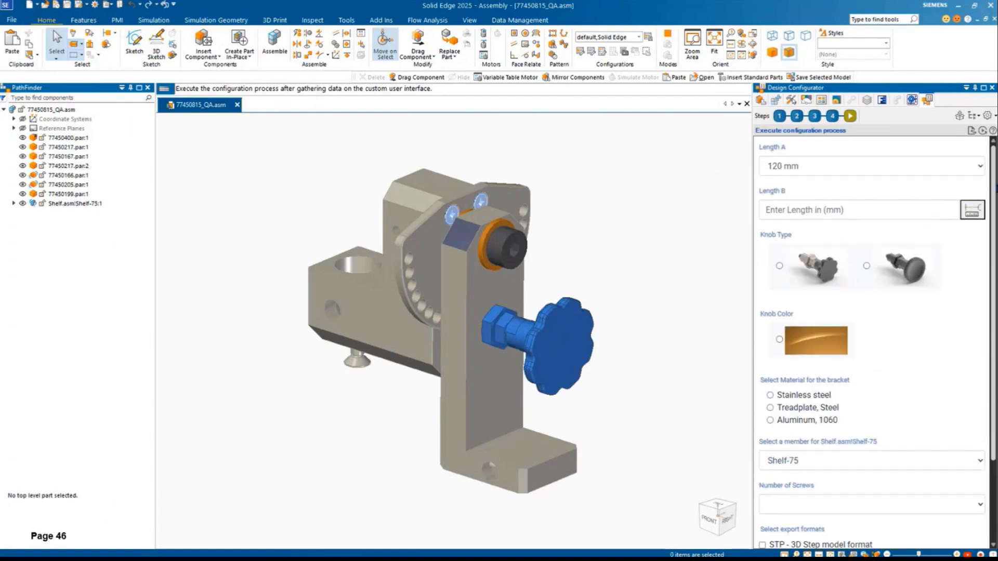
pyautogui.click(790, 208)
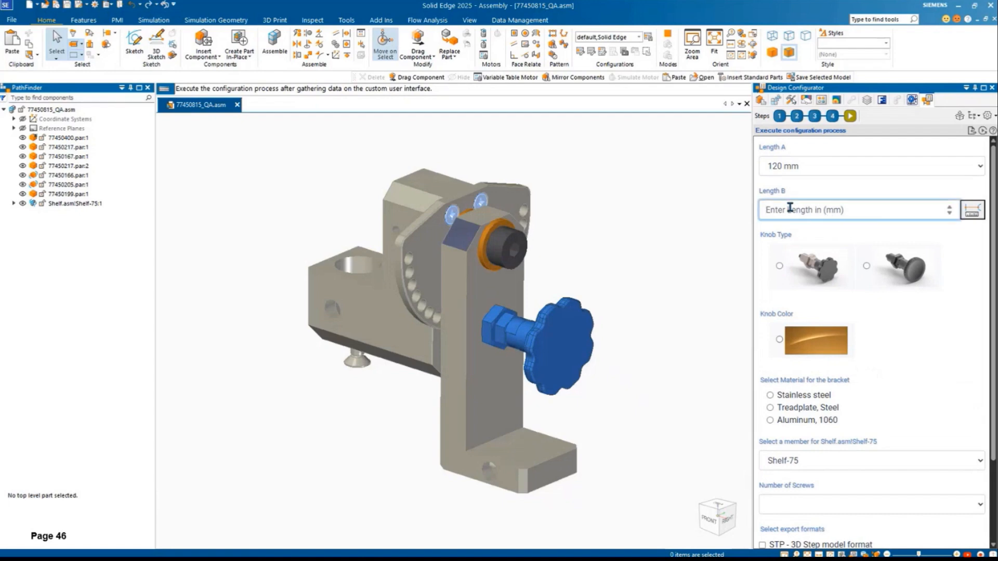
pyautogui.write('50')
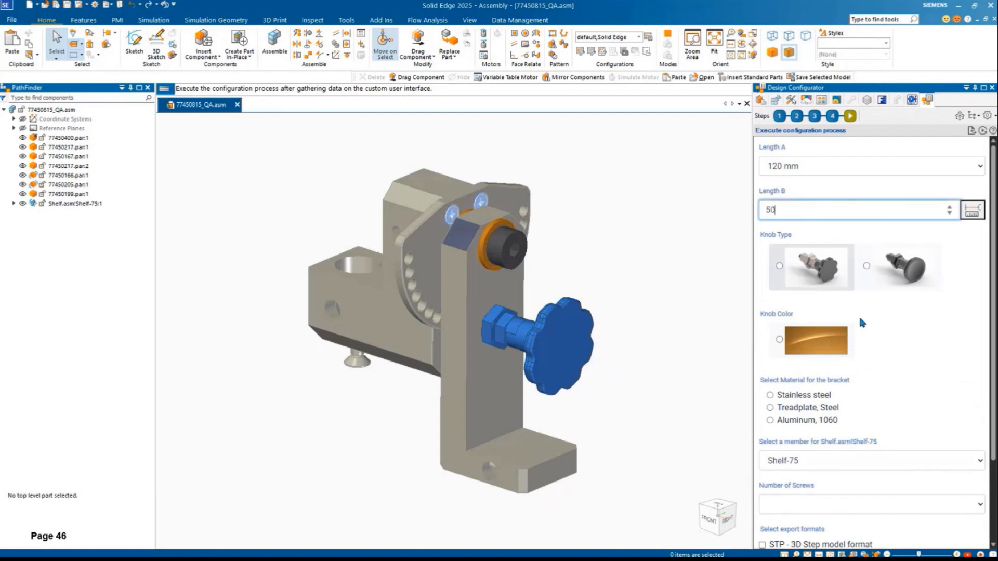
pyautogui.press('Tab')
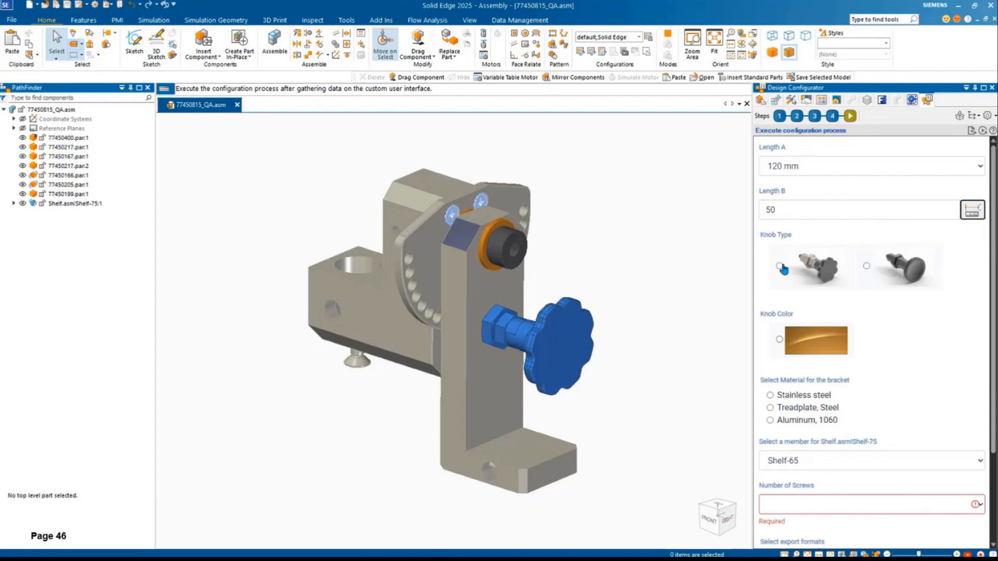
# Change Length B to 60 mm to test the other shelf member's selection condition.
pyautogui.click(784, 209)
pyautogui.moveTo(785, 208); pyautogui.dragTo(747, 210)
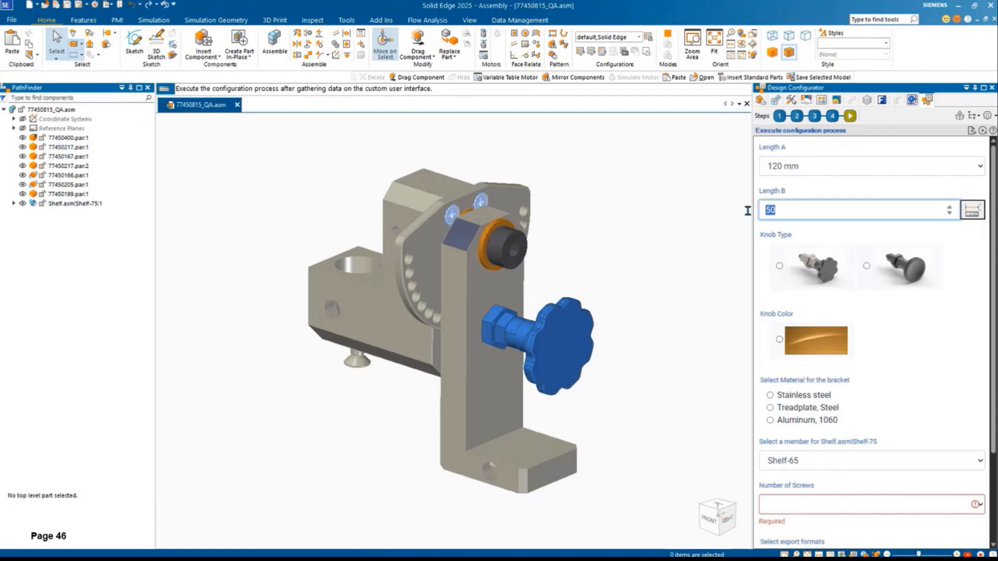
pyautogui.write('6')
pyautogui.press('Tab')
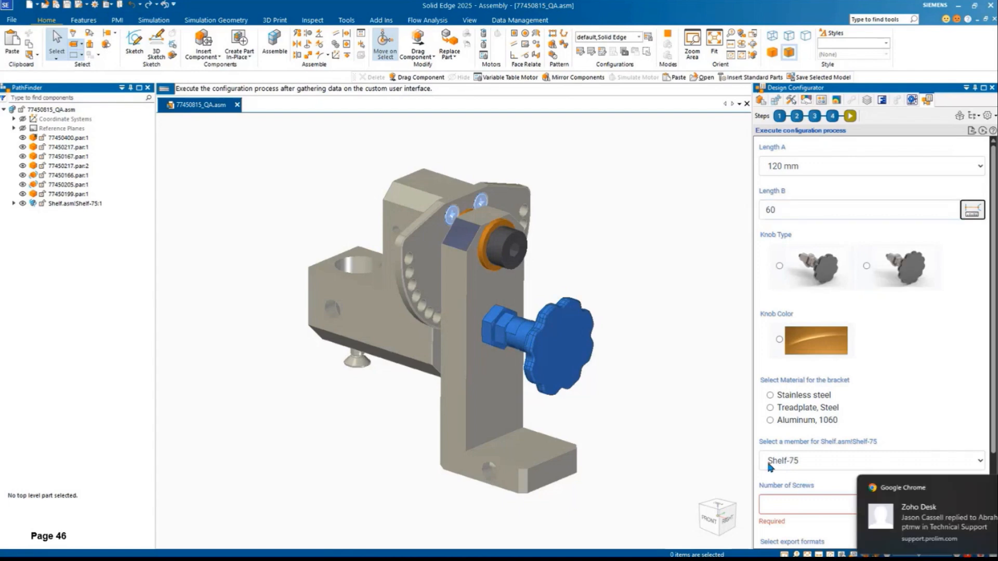